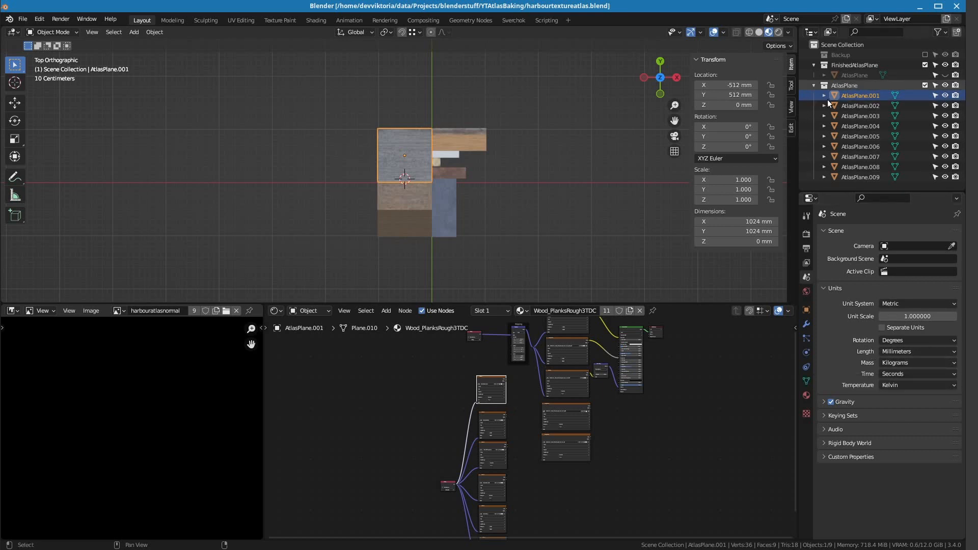
Examine the materials and dimensions of the grey planks, panelled wall and dark planks planes.
left_click(805, 394)
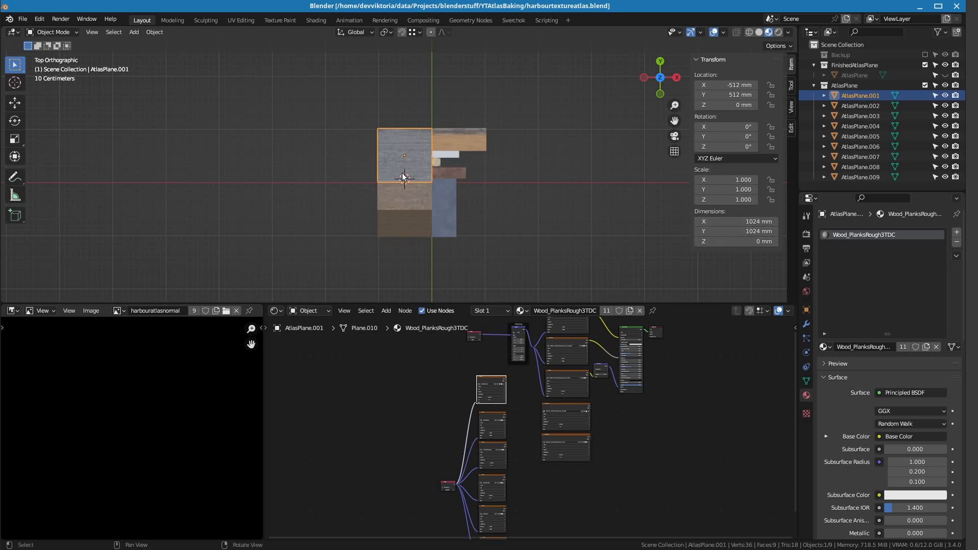
scroll(402, 174, "up", 6)
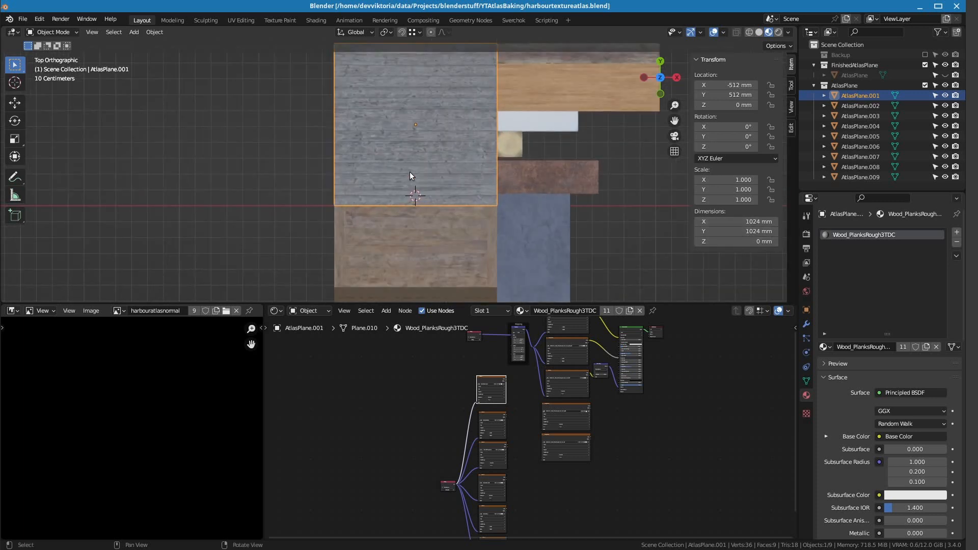
middle_click_drag(412, 155, 439, 145, "shift")
left_click(429, 192)
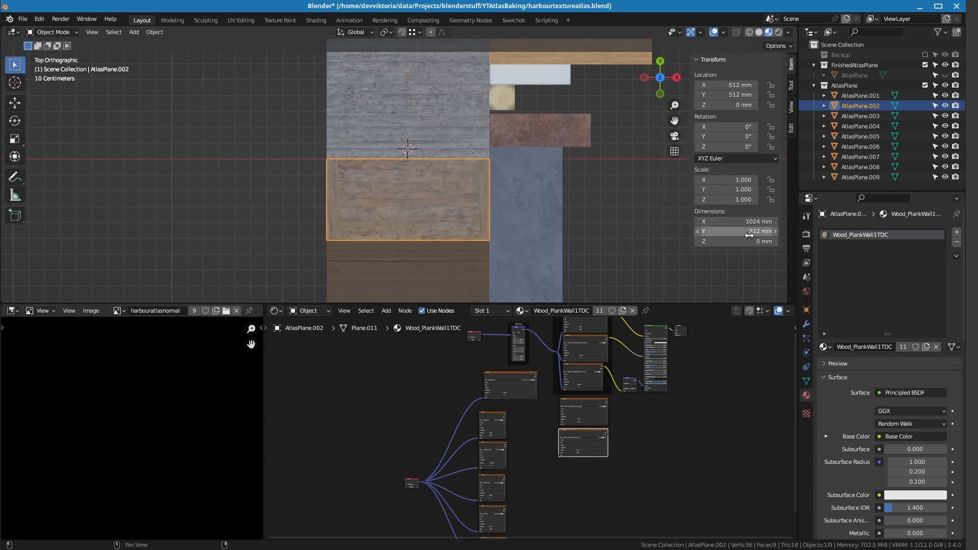
scroll(548, 257, "down", 3, "shift")
left_click(427, 224)
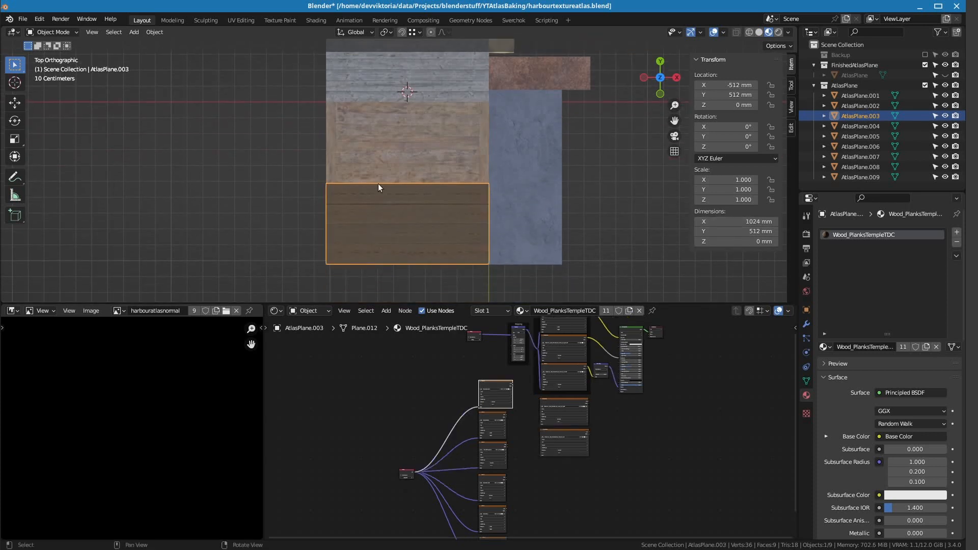
Select the narrow old log plane and examine its dimensions and material nodes.
middle_click_drag(555, 204, 517, 79, "shift")
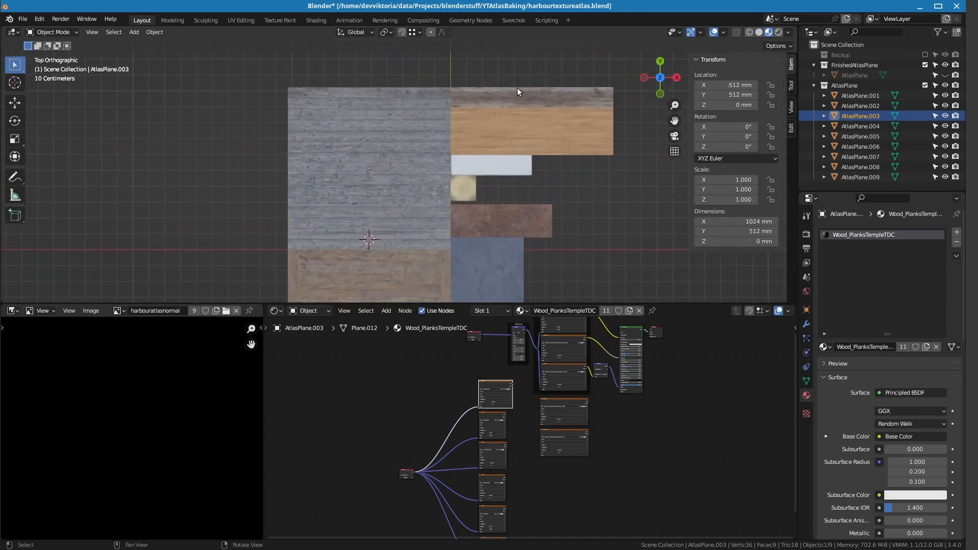
left_click(517, 94)
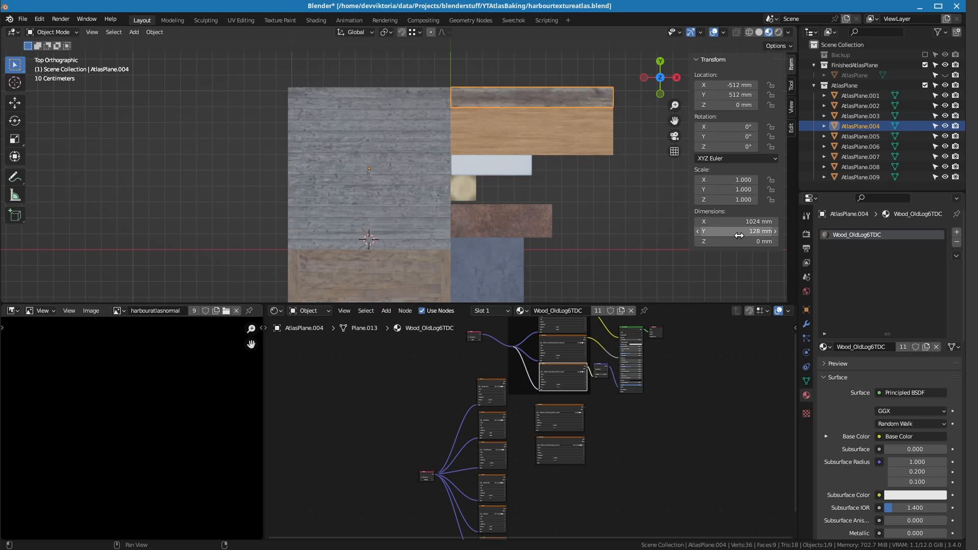
middle_click_drag(670, 407, 662, 485)
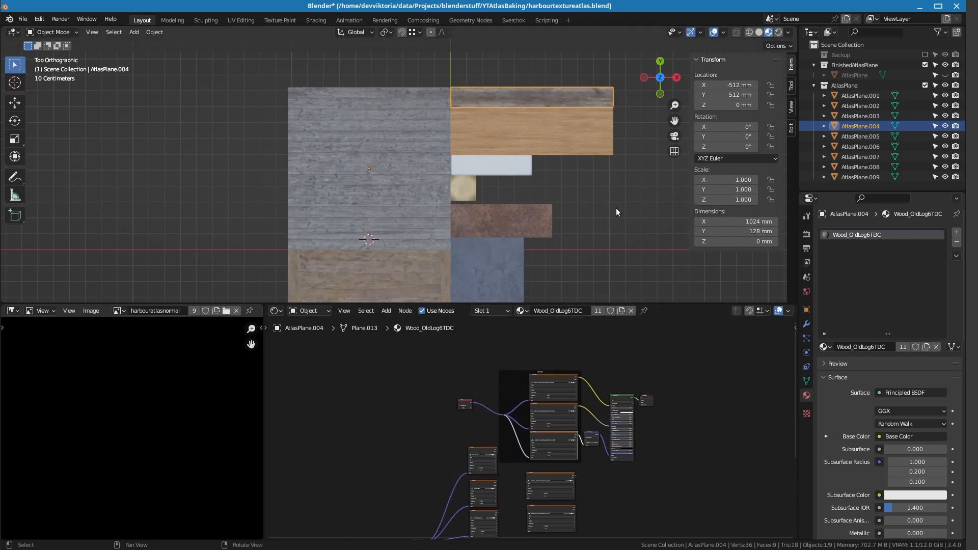
Select the light wood plane, switch to the UV Editing workspace and widen its image area.
left_click(557, 136)
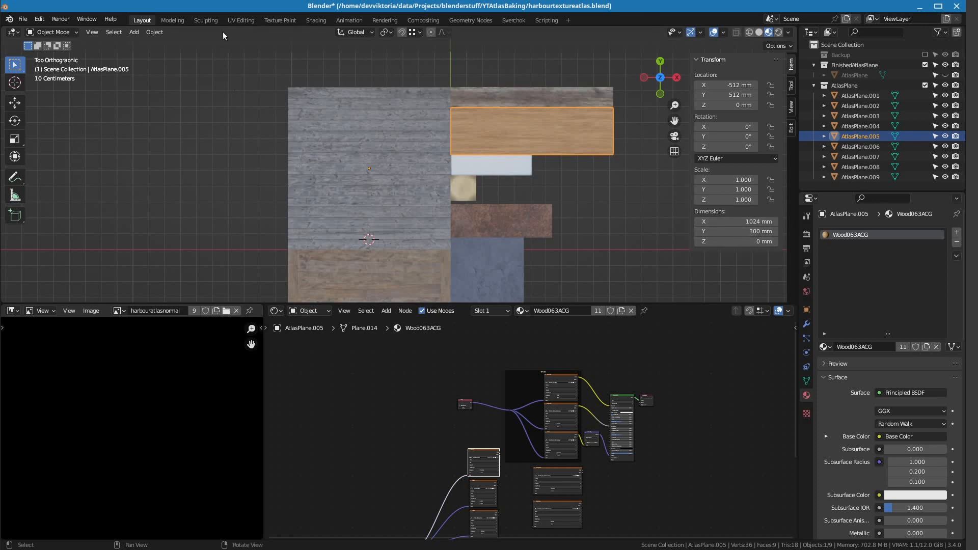
left_click(241, 20)
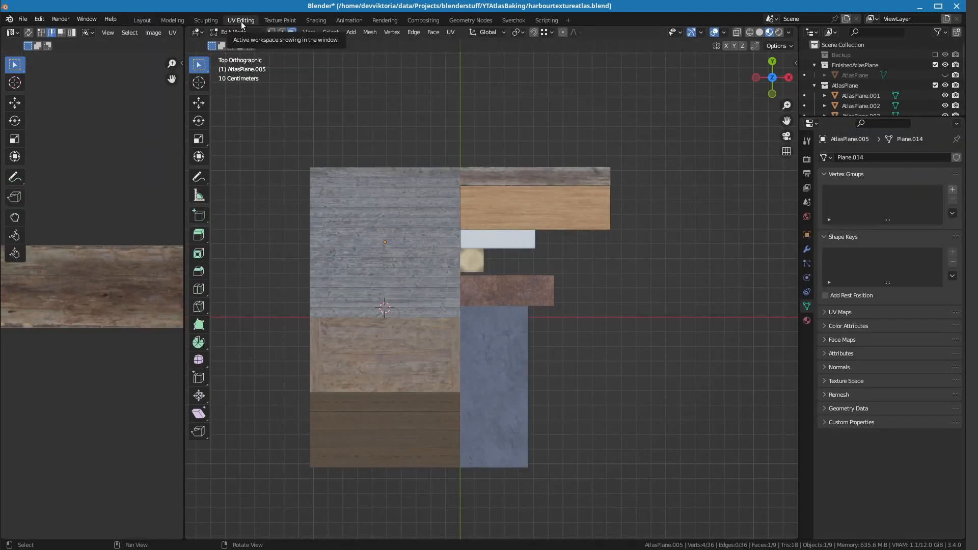
left_click_drag(185, 185, 453, 184)
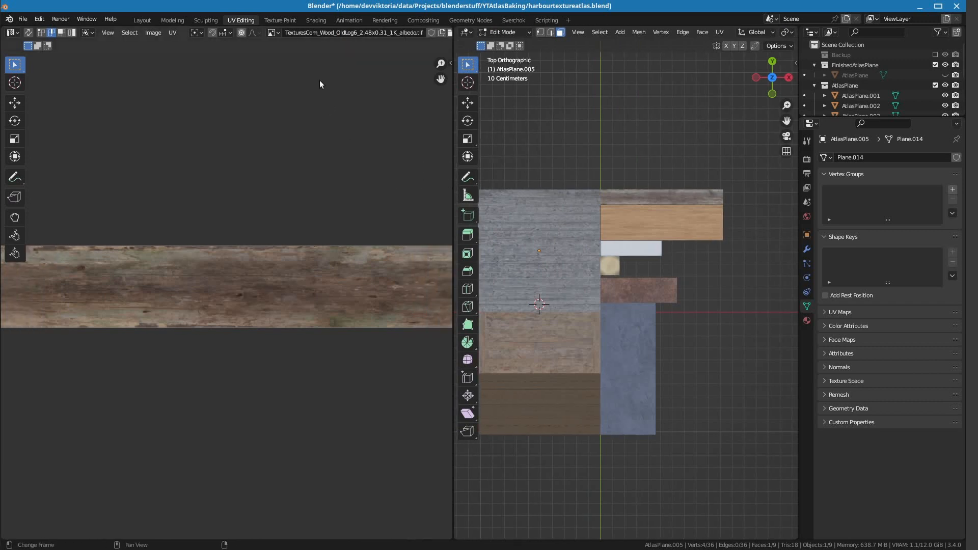
left_click(141, 20)
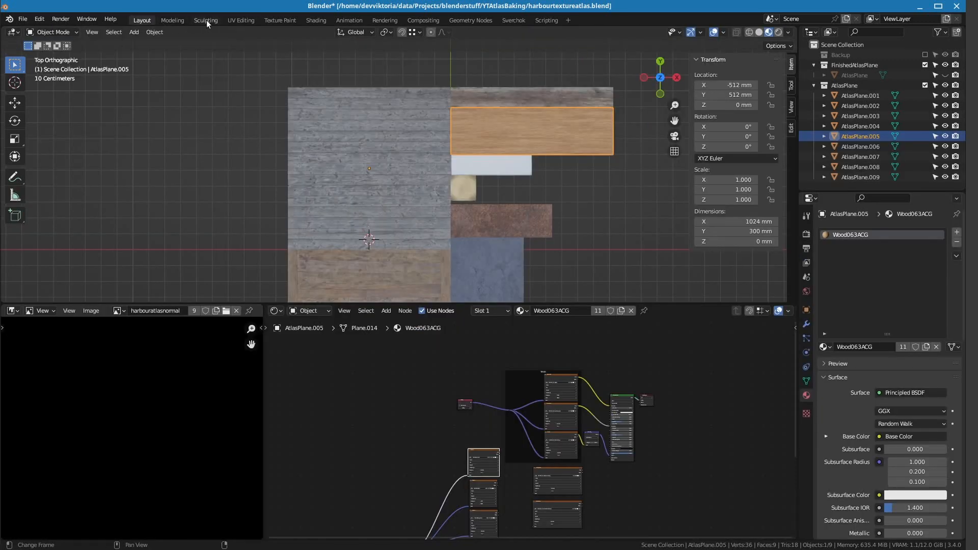
left_click(243, 21)
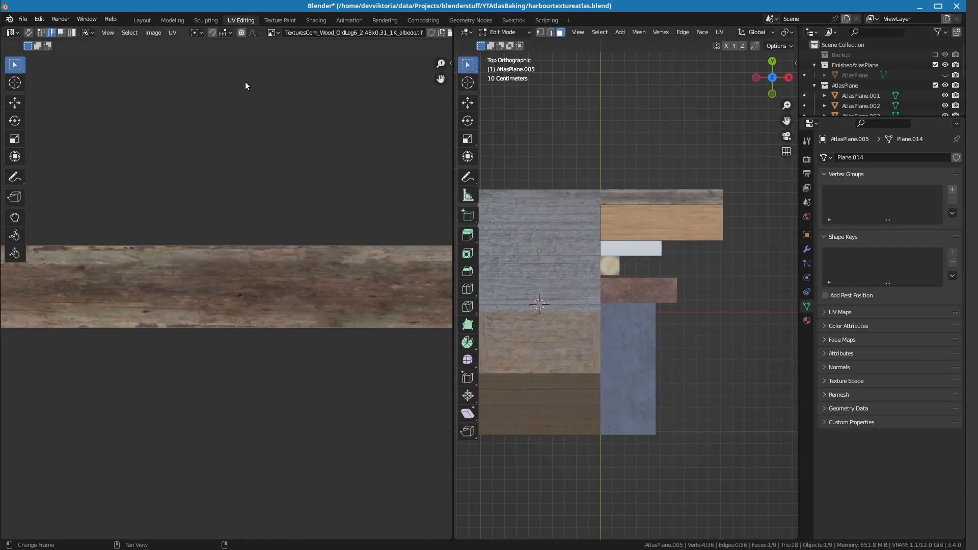
Display Wood063_2K_Color.png in the UV editor and select the light wood plane's face to examine its UV area.
left_click(273, 34)
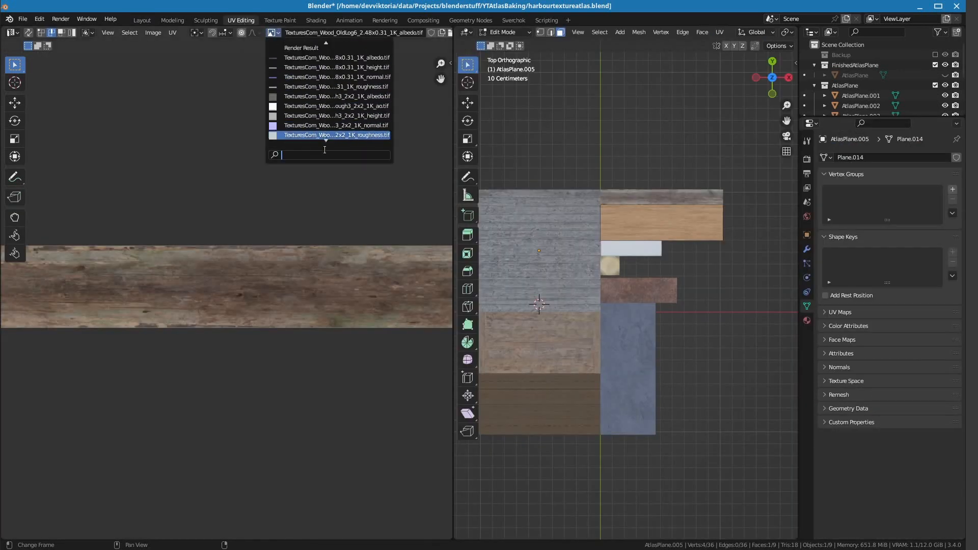
scroll(324, 149, "down", 10)
scroll(325, 150, "down", 3)
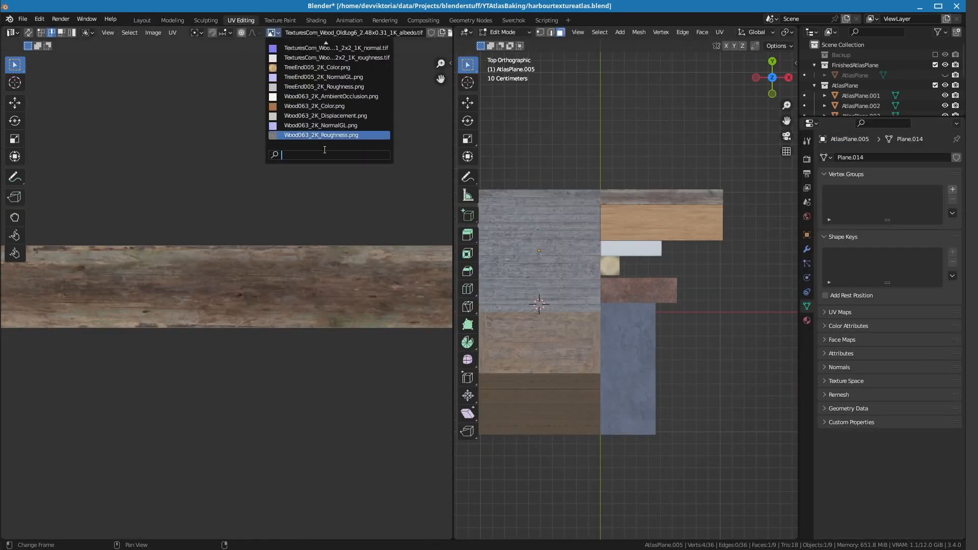
left_click(322, 106)
scroll(322, 255, "down", 4)
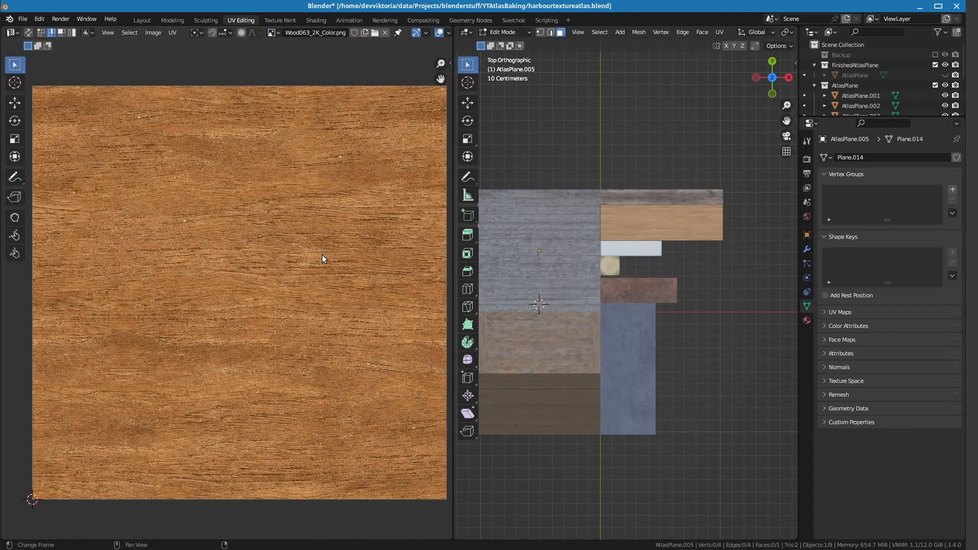
left_click(659, 222)
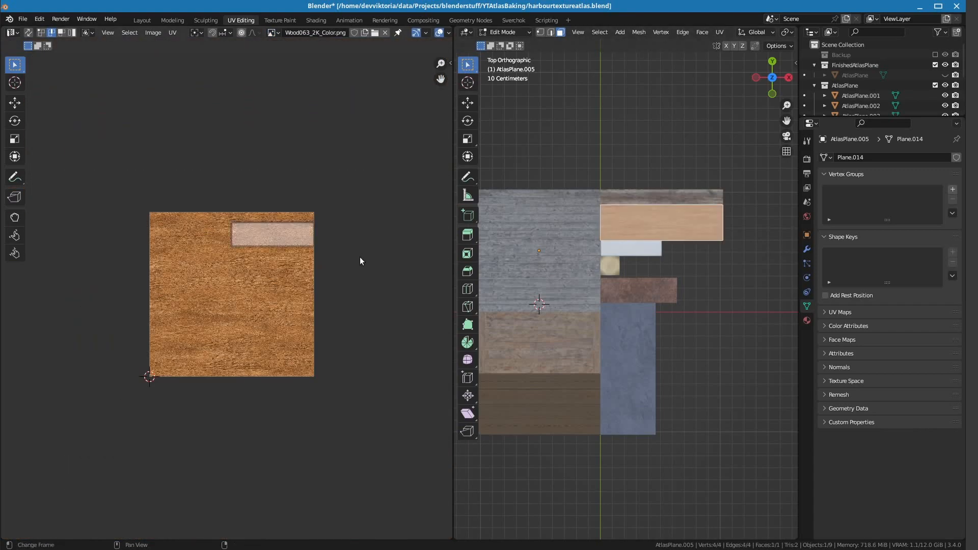
scroll(358, 256, "up", 1)
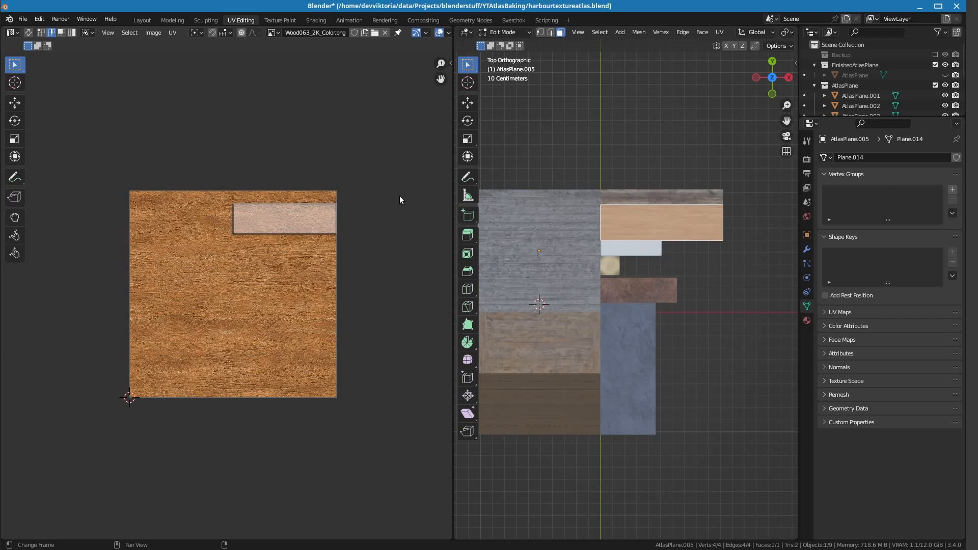
Return to the Layout workspace and examine the window glass plane's dimensions and image texture node.
left_click(142, 20)
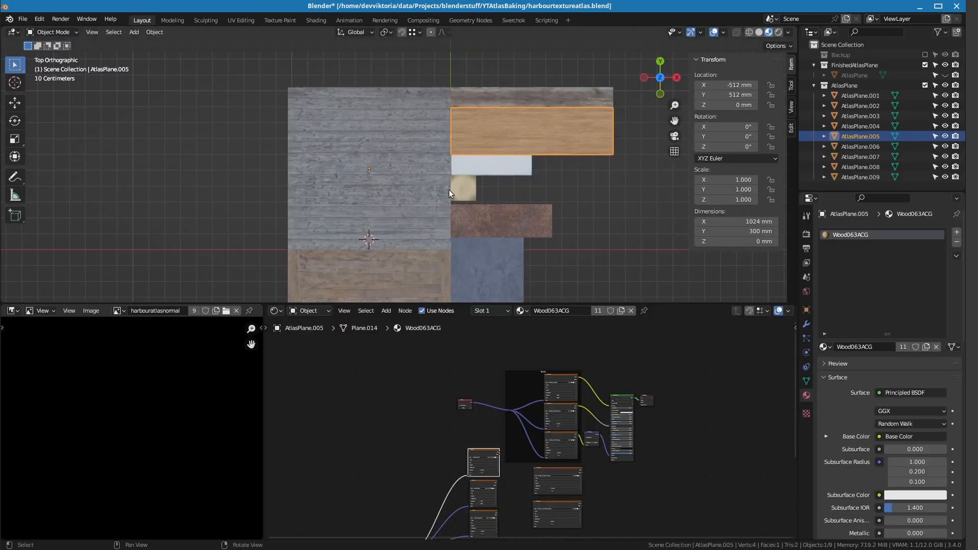
left_click(509, 165)
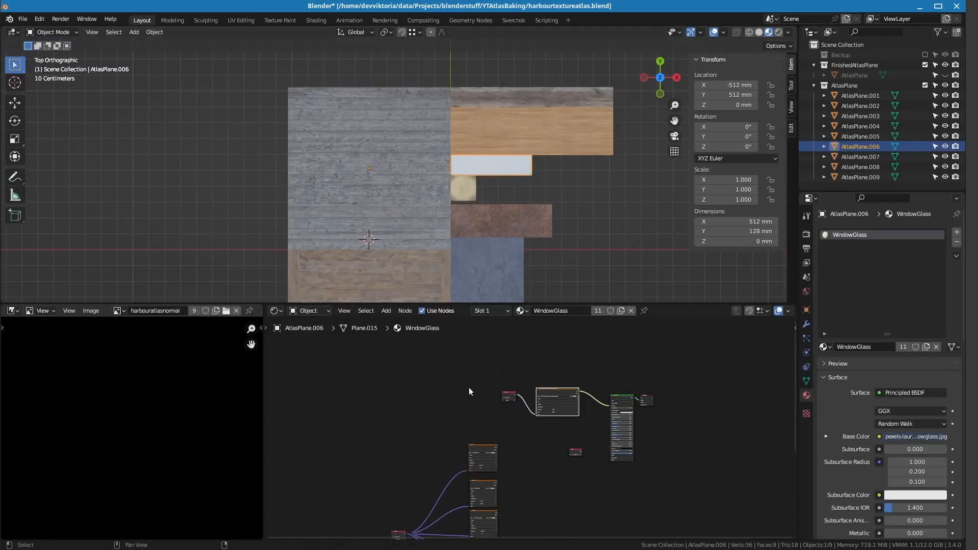
scroll(468, 387, "up", 3)
scroll(469, 390, "up", 6)
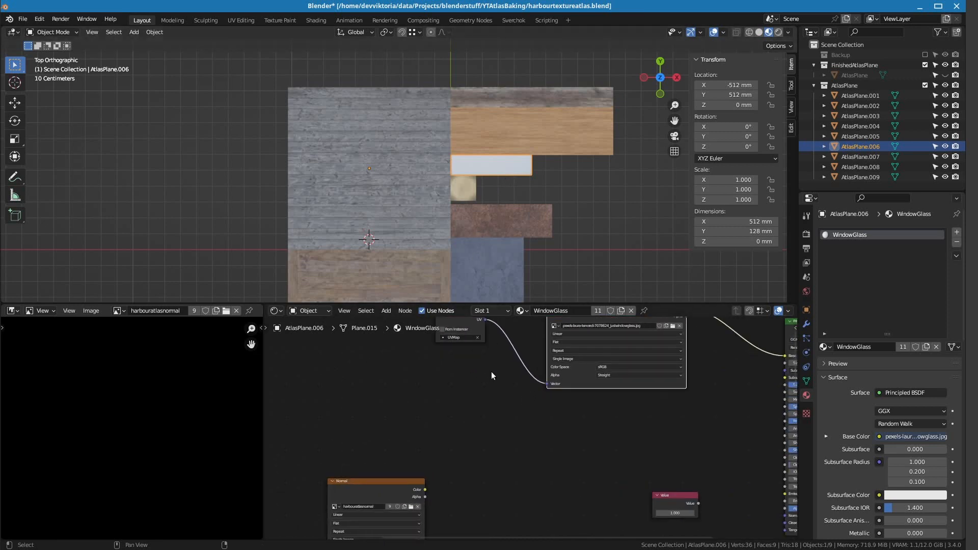
middle_click_drag(491, 371, 413, 440)
scroll(472, 429, "up", 3)
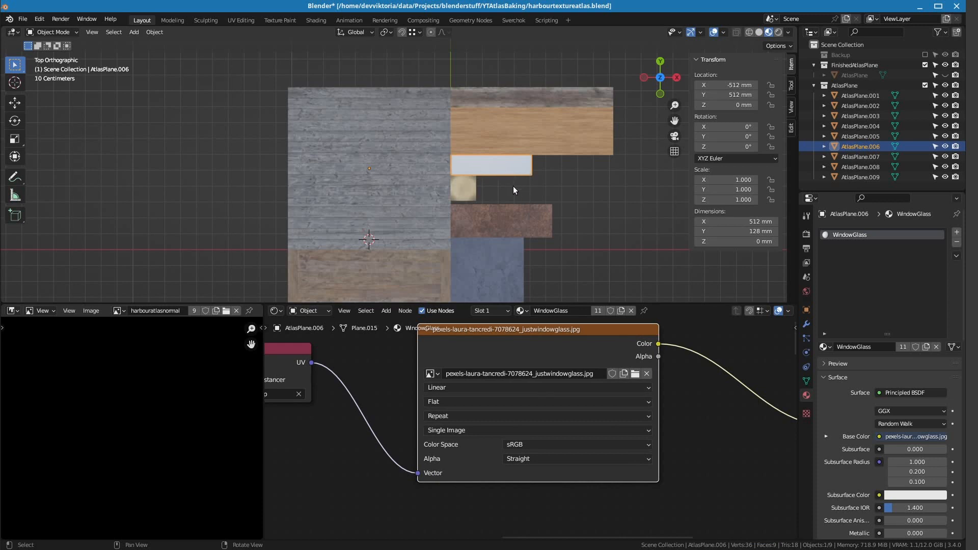
Select the small square tree end plane and examine its dimensions and texture nodes.
left_click(463, 188)
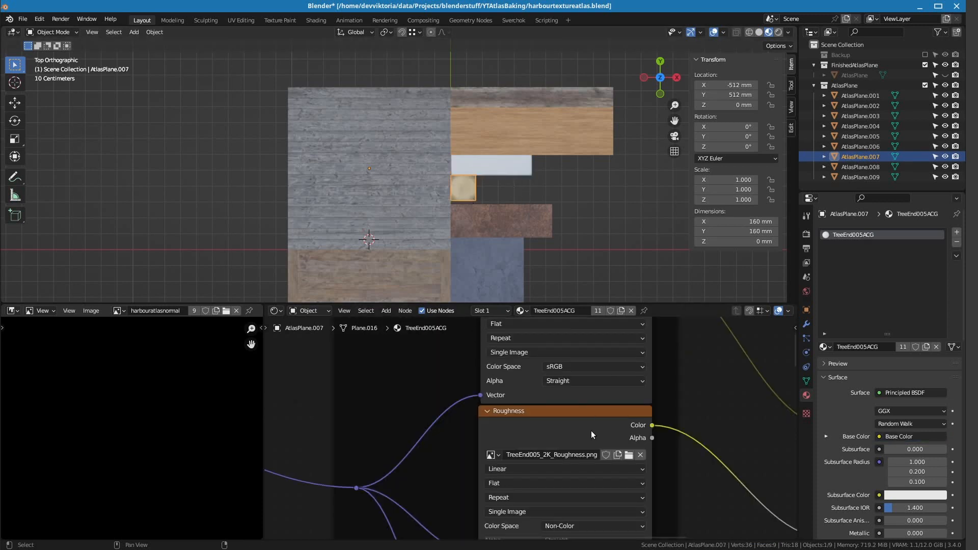
scroll(598, 380, "down", 3)
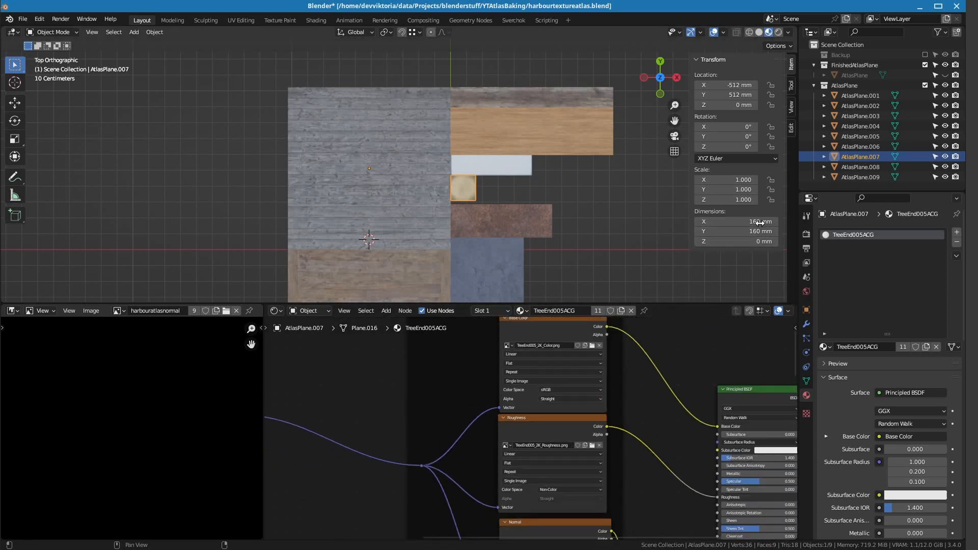
scroll(664, 396, "down", 1)
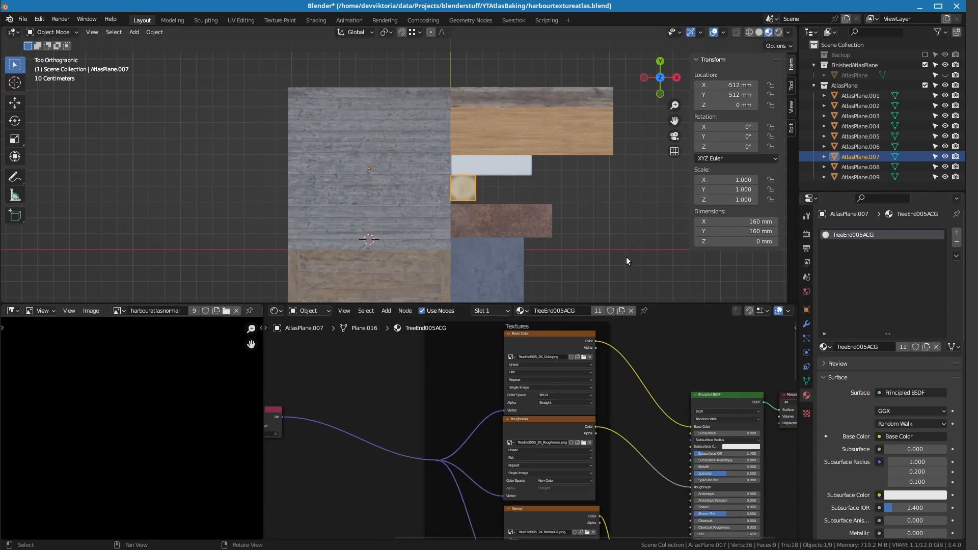
Select the rusty metal plane and make UVMap its active UV map.
left_click(530, 215)
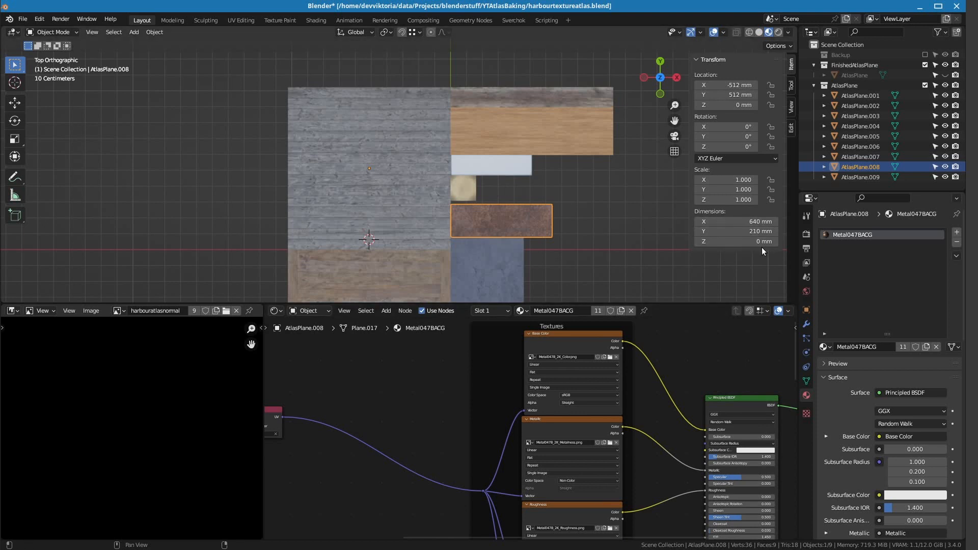
middle_click_drag(678, 415, 283, 394)
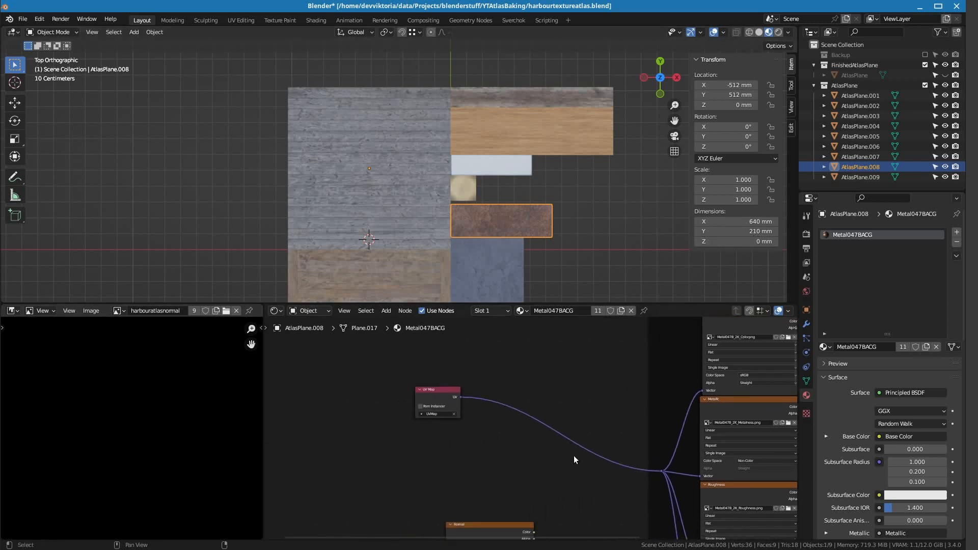
left_click(805, 381)
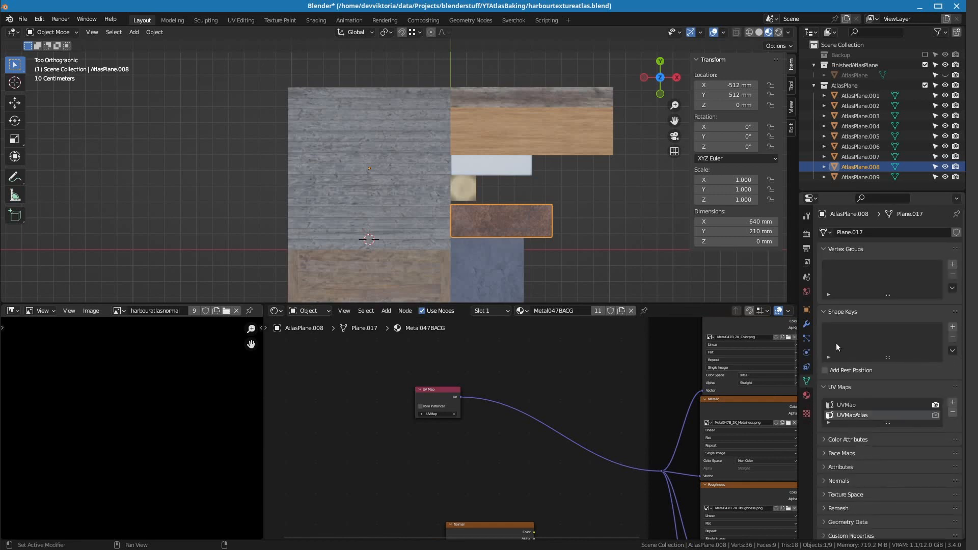
left_click(854, 406)
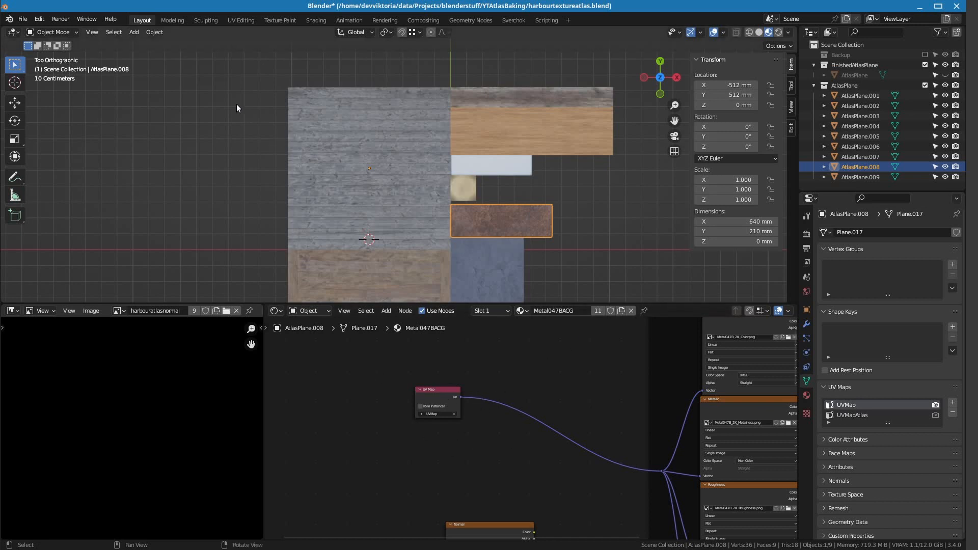
Examine the rusty metal plane's face in the UV Editing workspace over the Metal047B_2K_Color.png texture.
left_click(234, 21)
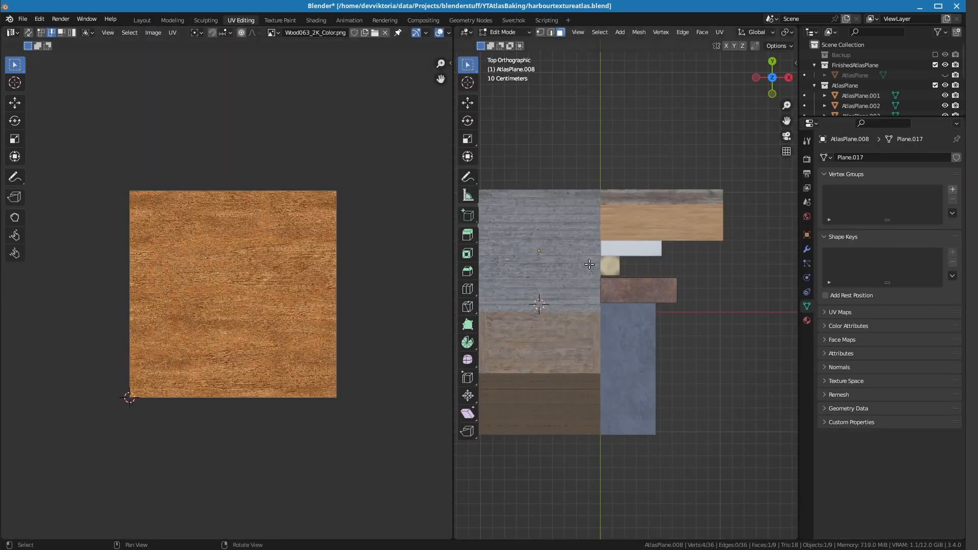
left_click(646, 297)
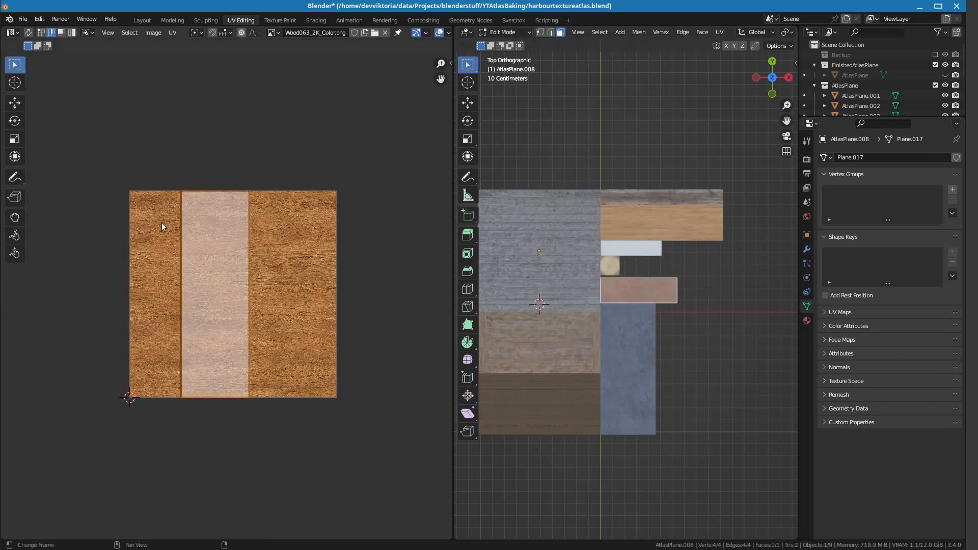
left_click(279, 33)
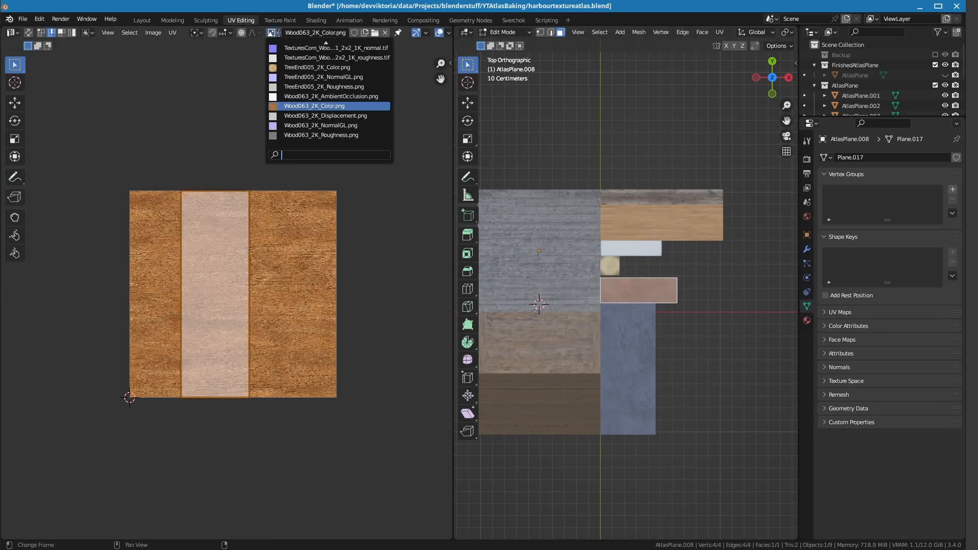
left_click(295, 98)
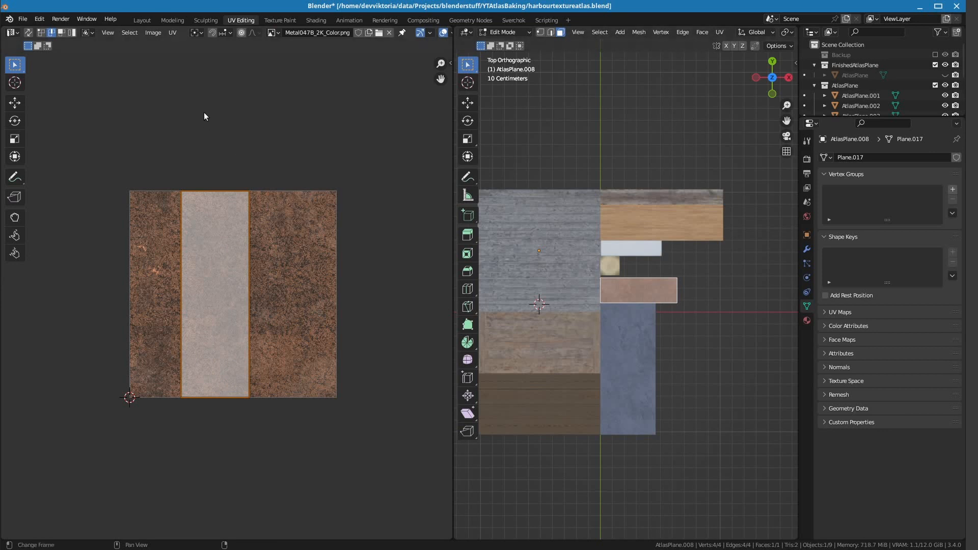
Back in the Layout workspace, switch the rusty metal plane's active UV map to UVMapAtlas and back to UVMap.
left_click(142, 20)
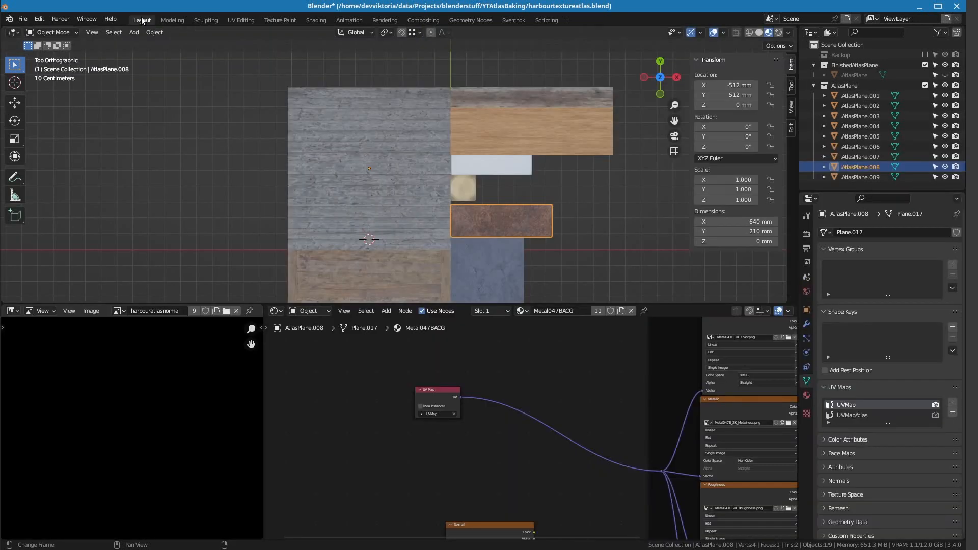
left_click(847, 416)
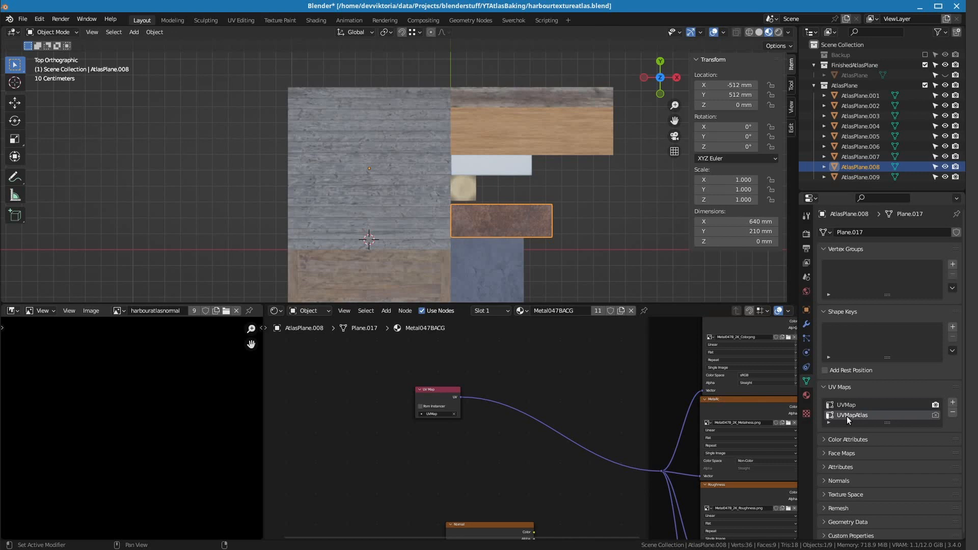
left_click(849, 407)
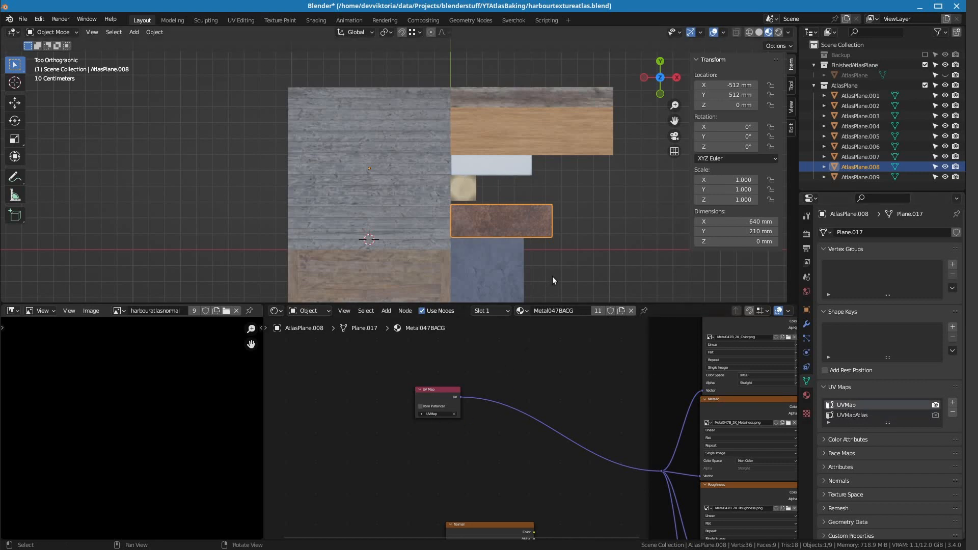
Select the tall blue-grey metal plane and examine its dimensions and Metal046AACG texture nodes.
middle_click_drag(574, 277, 557, 182, "shift")
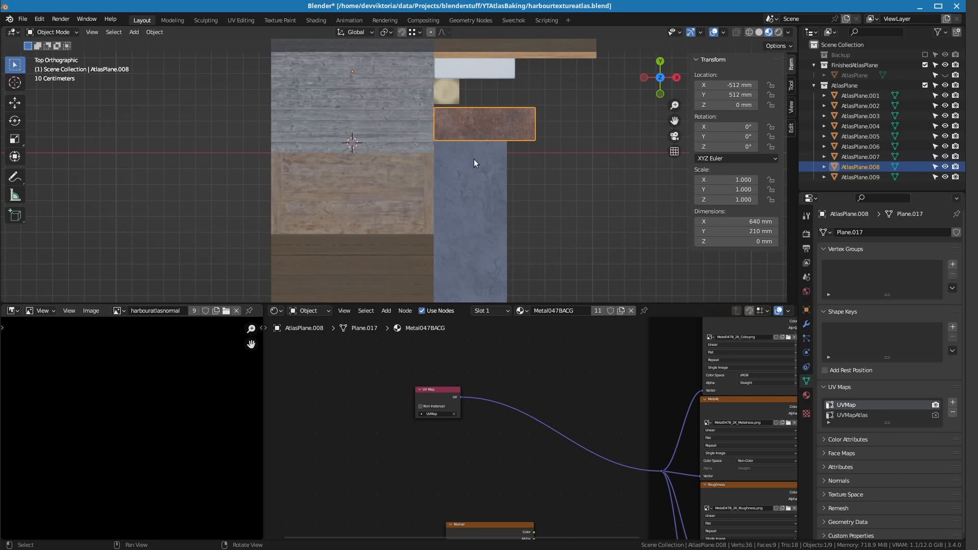
left_click(466, 245)
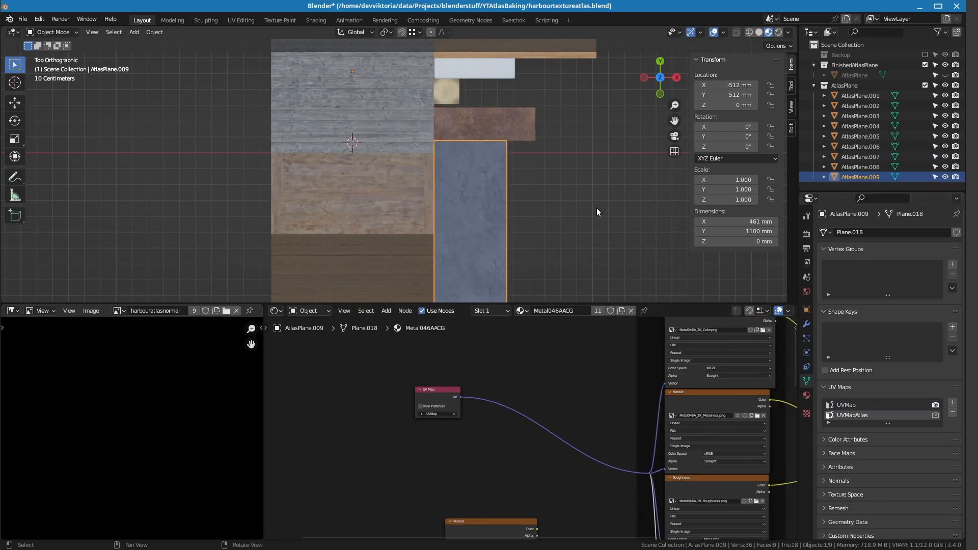
scroll(576, 371, "down", 4)
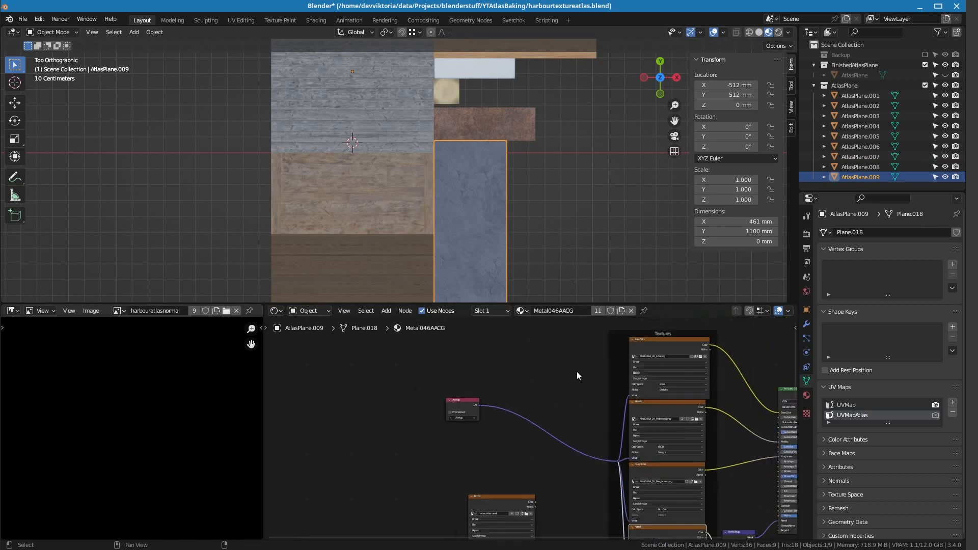
scroll(557, 198, "down", 4)
middle_click_drag(486, 227, 476, 241, "shift")
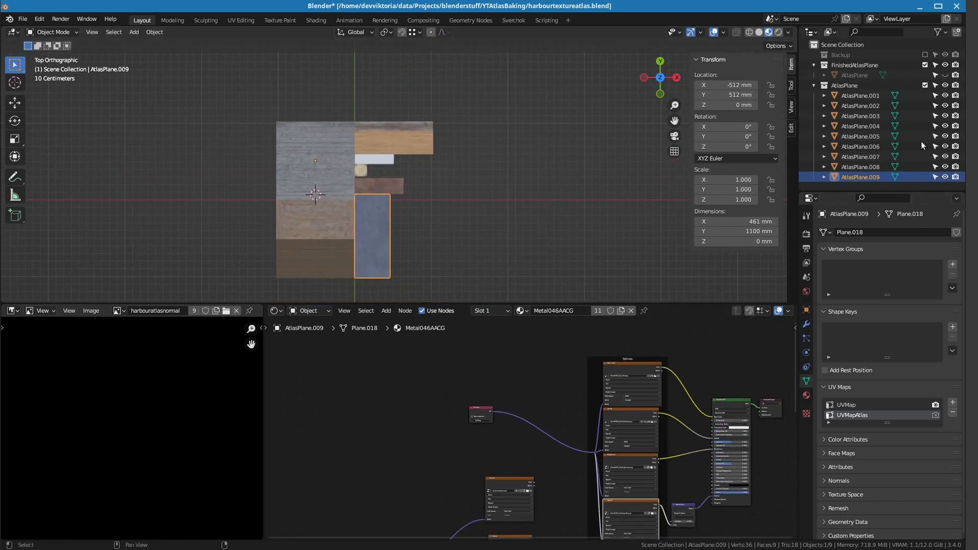
Hide the AtlasPlane collection, then show and select the joined AtlasPlane object in the FinishedAtlasPlane collection.
left_click(944, 85)
left_click(944, 75)
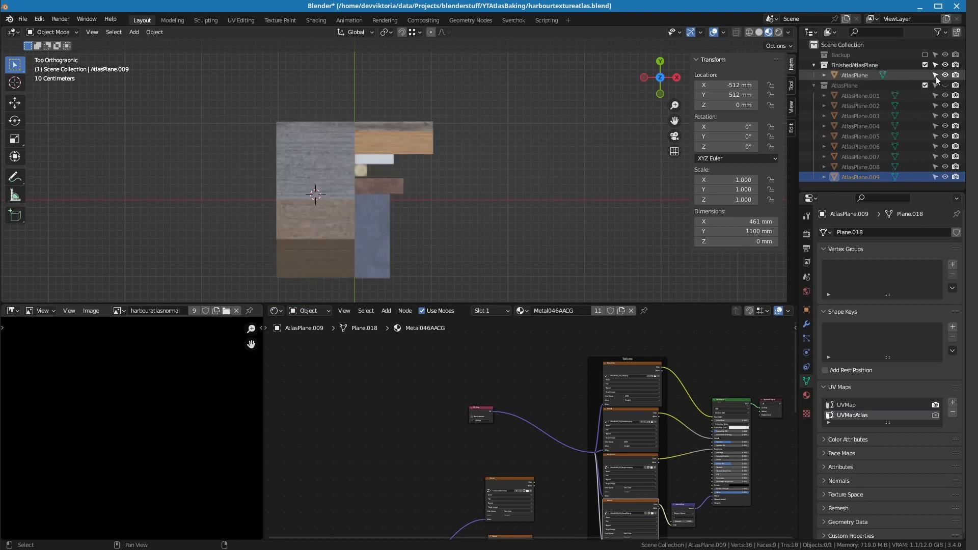
left_click(856, 76)
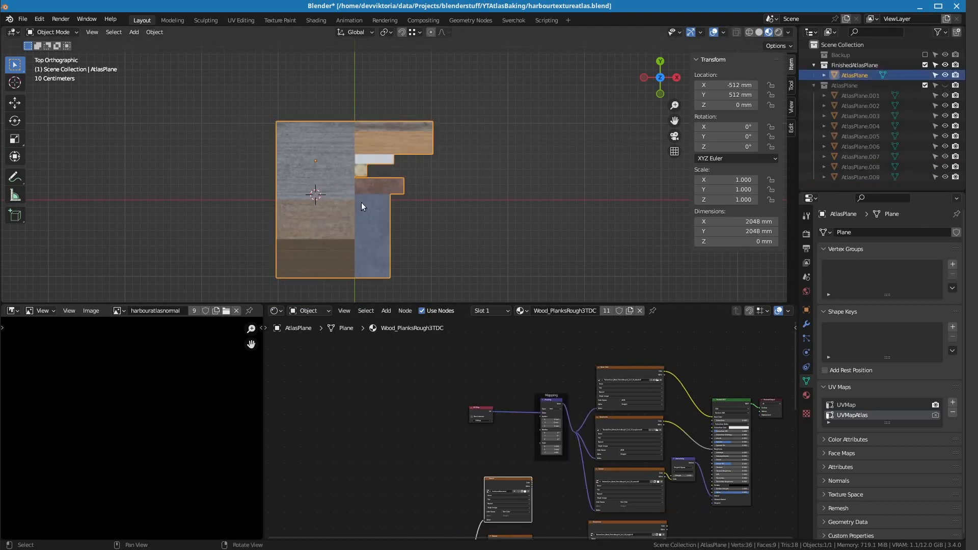
middle_click_drag(433, 249, 544, 231, "shift")
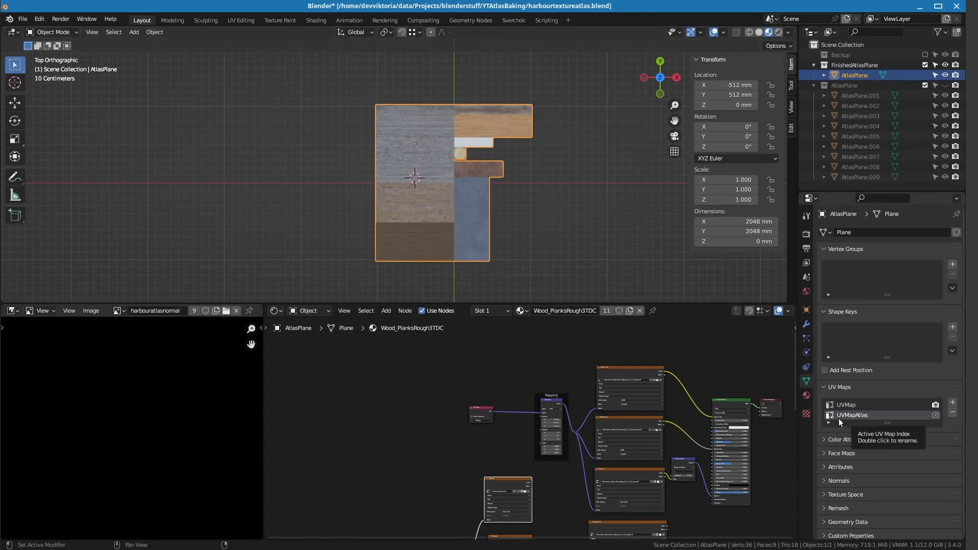
Examine the joined atlas plane's UV layout in the UV Editing workspace, then return to the Layout workspace.
left_click(248, 20)
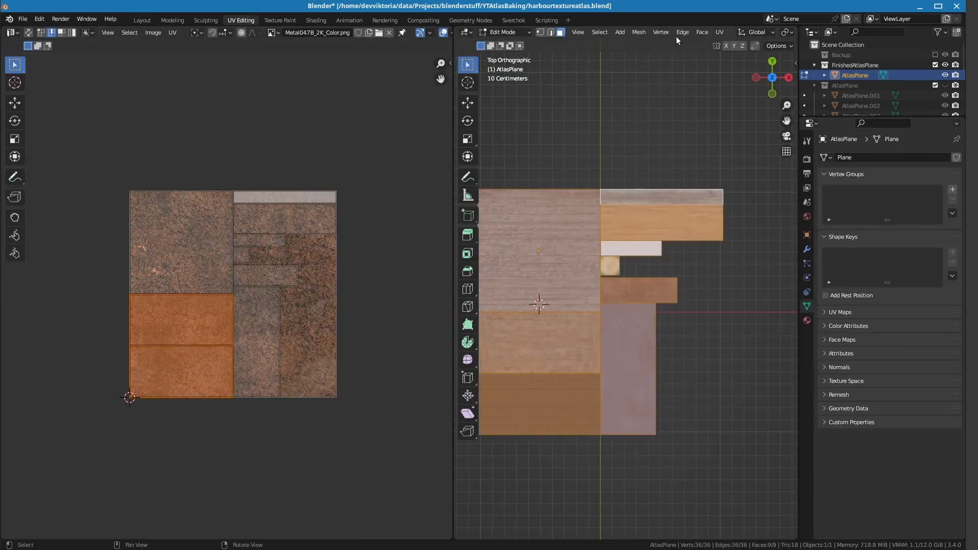
left_click(718, 32)
left_click(108, 33)
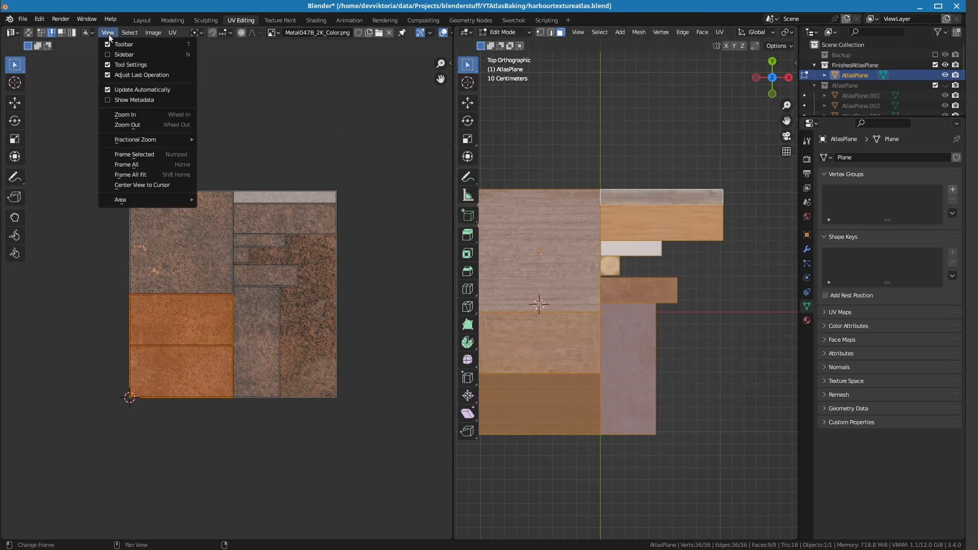
left_click(142, 21)
Collapse the AtlasPlane collection, show the joined plane's material slots and enlarge the shader editor area upward.
scroll(421, 385, "down", 4)
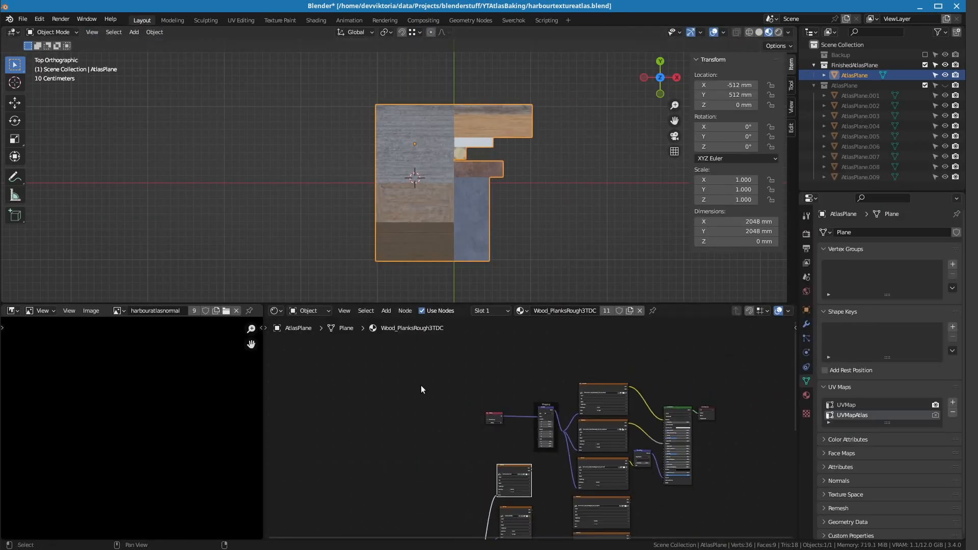
middle_click_drag(433, 429, 414, 365)
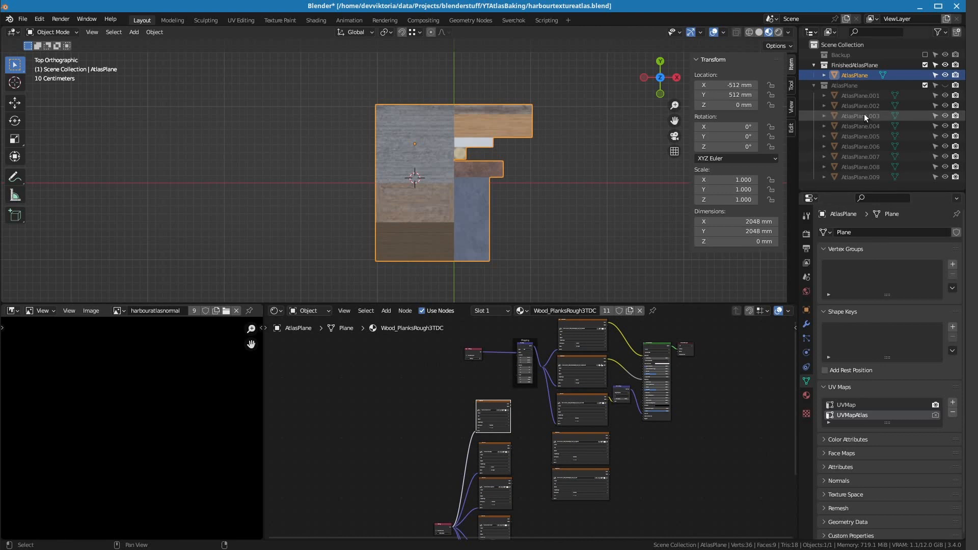
left_click(814, 86)
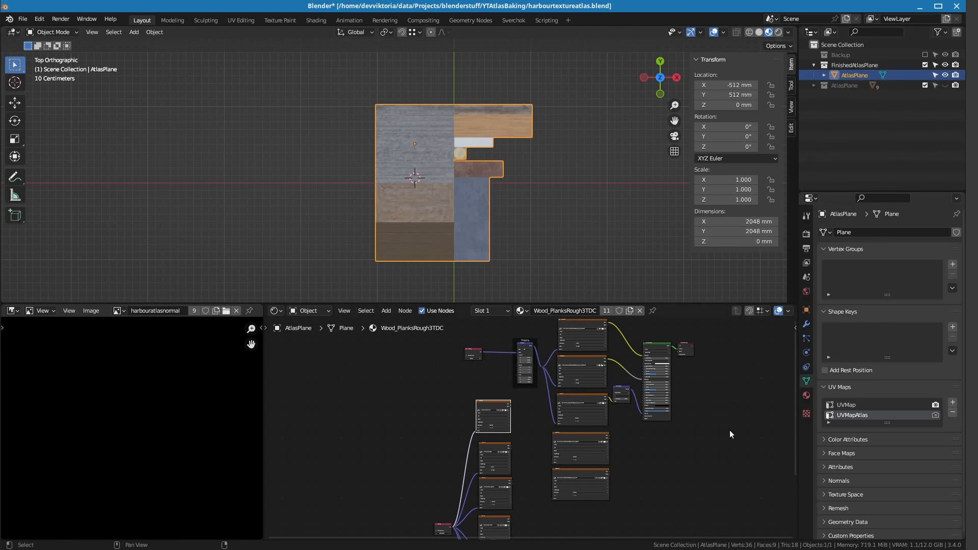
left_click(805, 395)
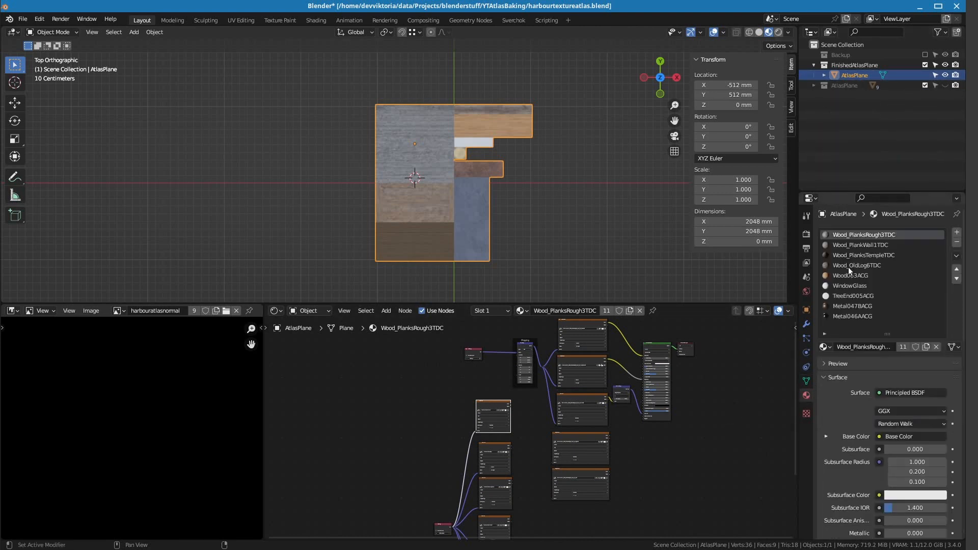
middle_click_drag(609, 487, 648, 402)
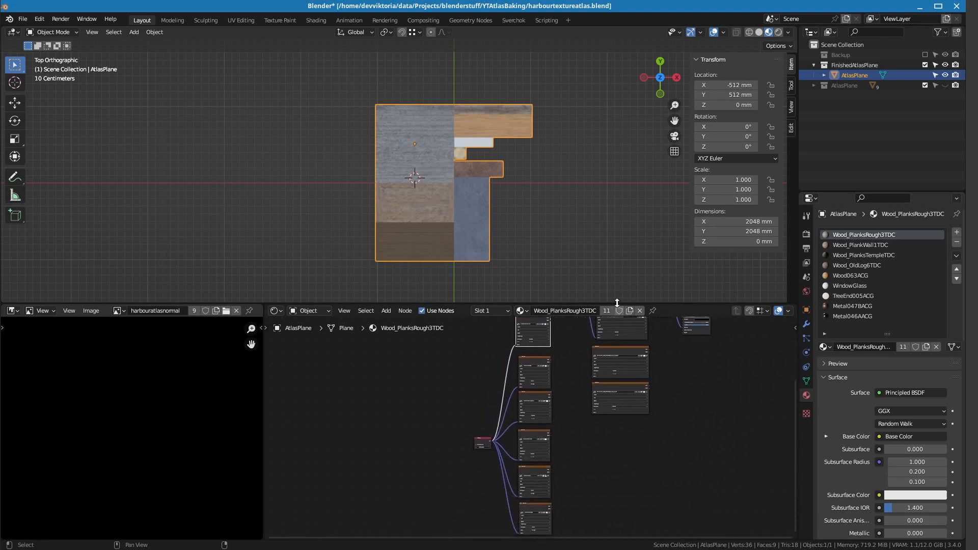
left_click_drag(591, 305, 593, 225)
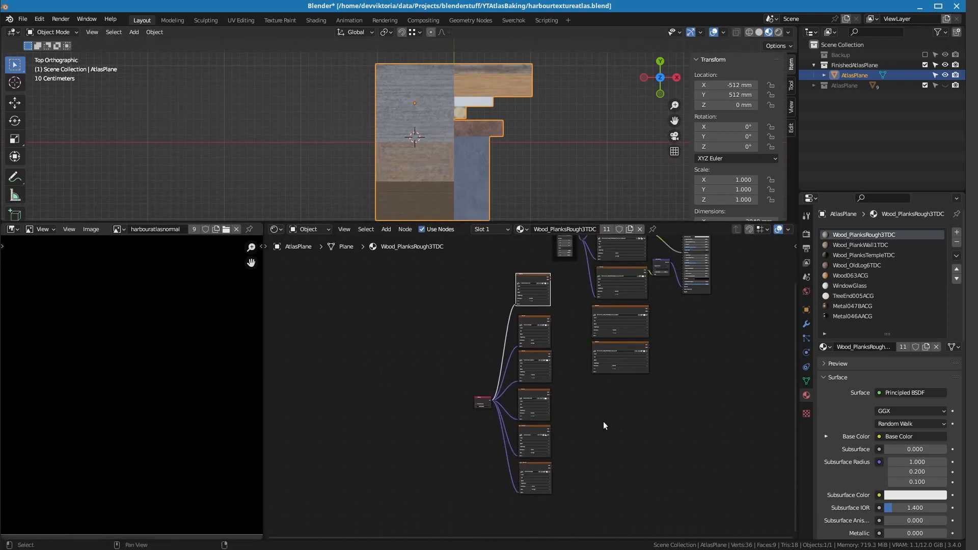
middle_click_drag(604, 422, 595, 468)
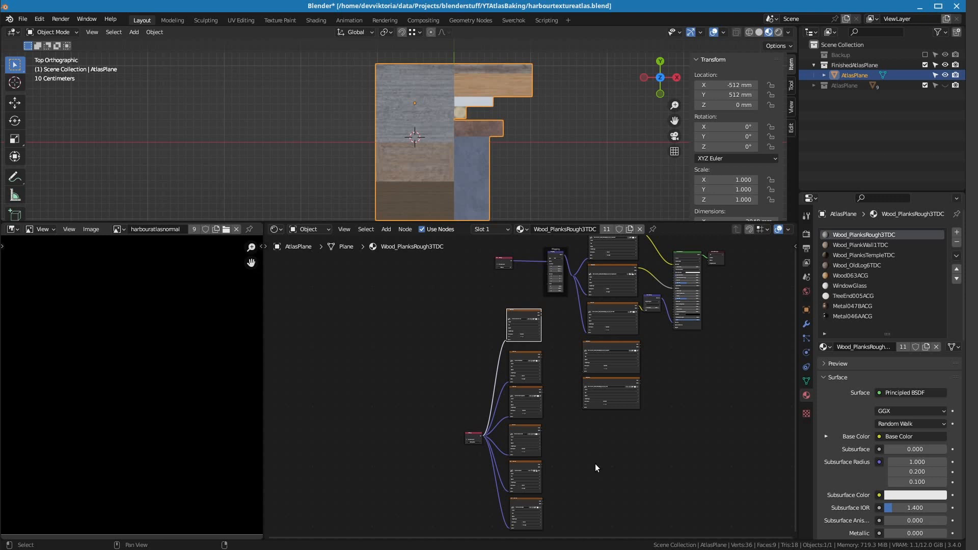
Widen the harbouratlasroughness image node in the Wood_PlanksRough3TDC material so its full image name fits.
scroll(594, 463, "up", 4)
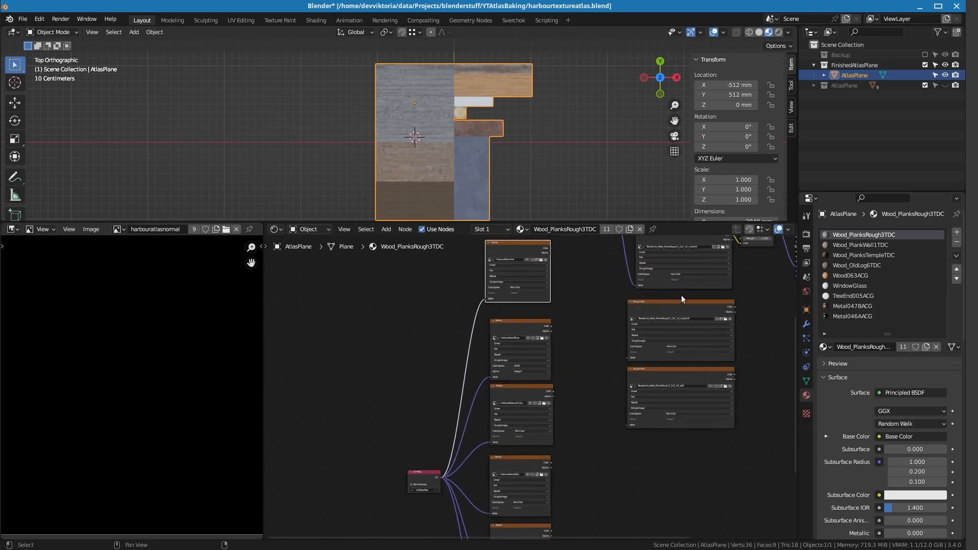
scroll(561, 446, "up", 3)
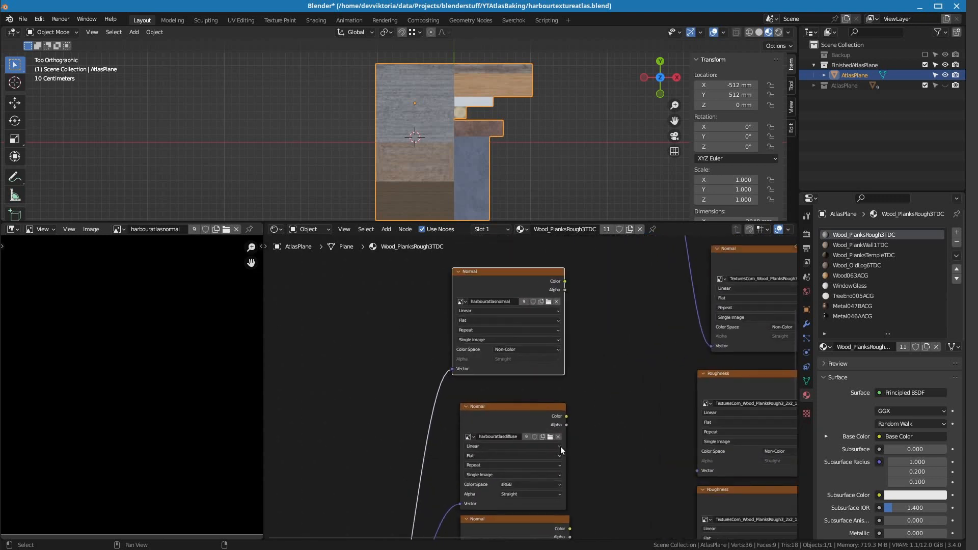
scroll(573, 447, "down", 3)
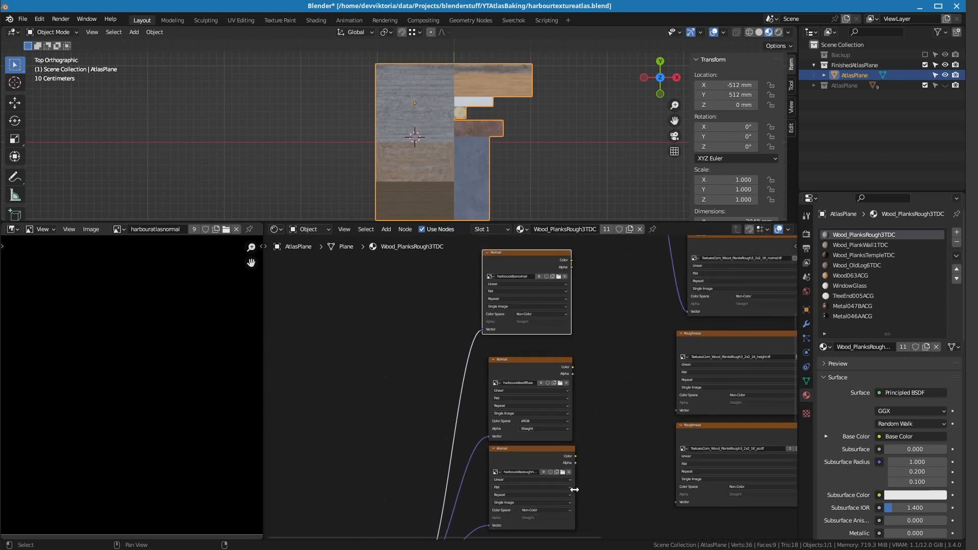
left_click_drag(575, 491, 594, 492)
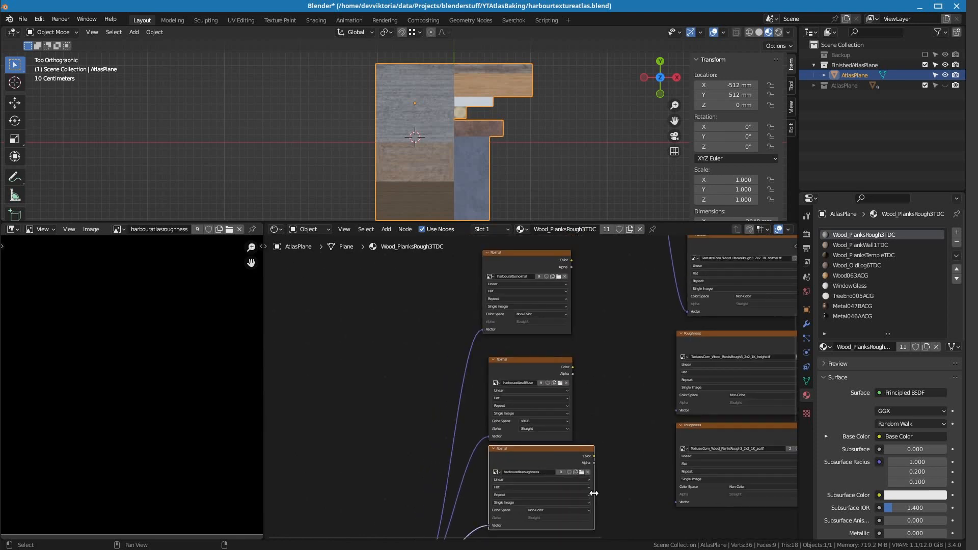
Examine the remaining atlas image nodes in Wood_PlanksRough3TDC and the UV Map node that feeds them.
middle_click_drag(573, 494, 574, 349)
middle_click_drag(604, 484, 646, 485)
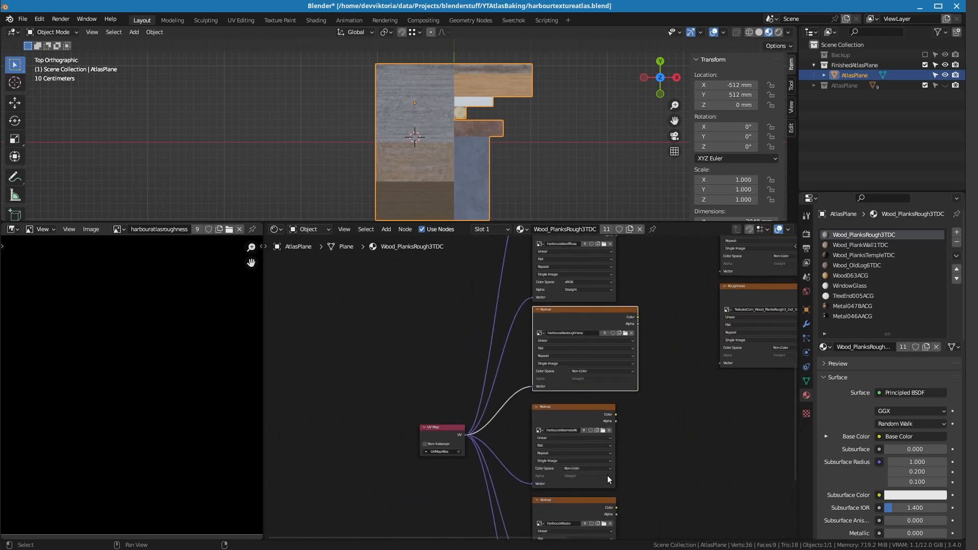
scroll(607, 474, "down", 2)
scroll(592, 369, "down", 1)
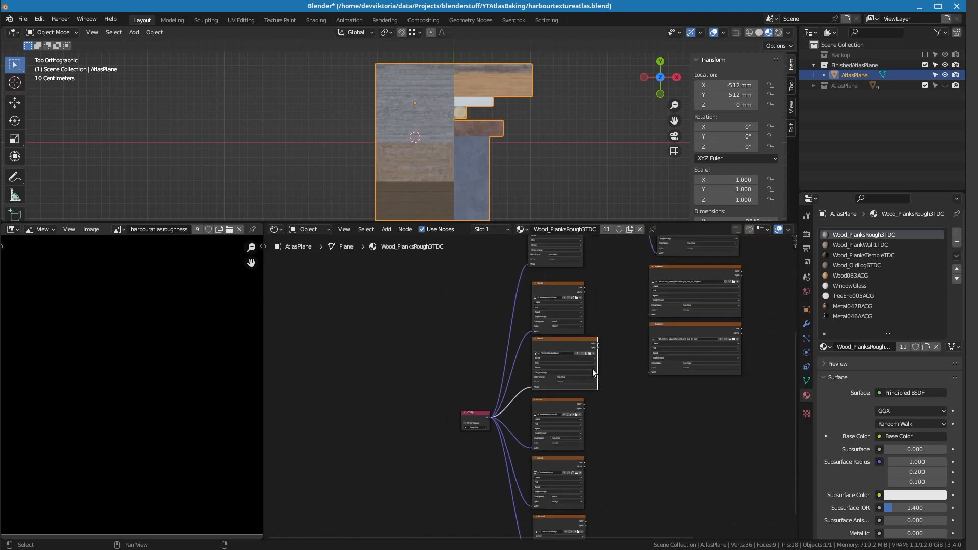
scroll(575, 461, "down", 1)
scroll(473, 454, "up", 3)
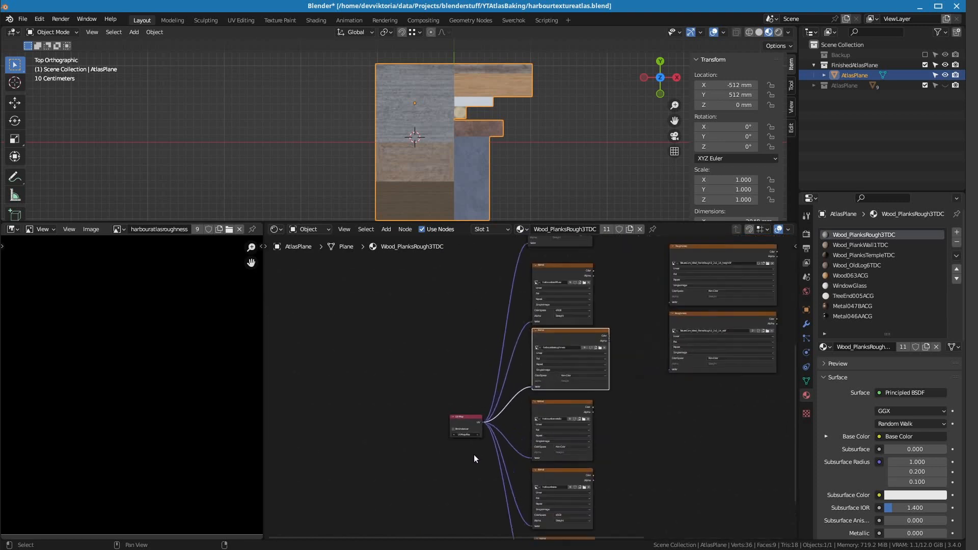
left_click(446, 424)
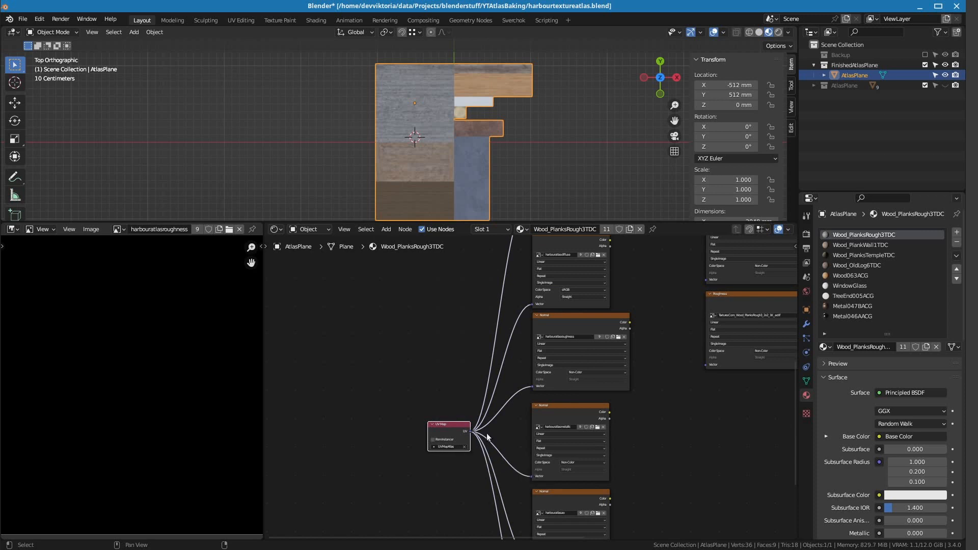
middle_click_drag(651, 405, 605, 258)
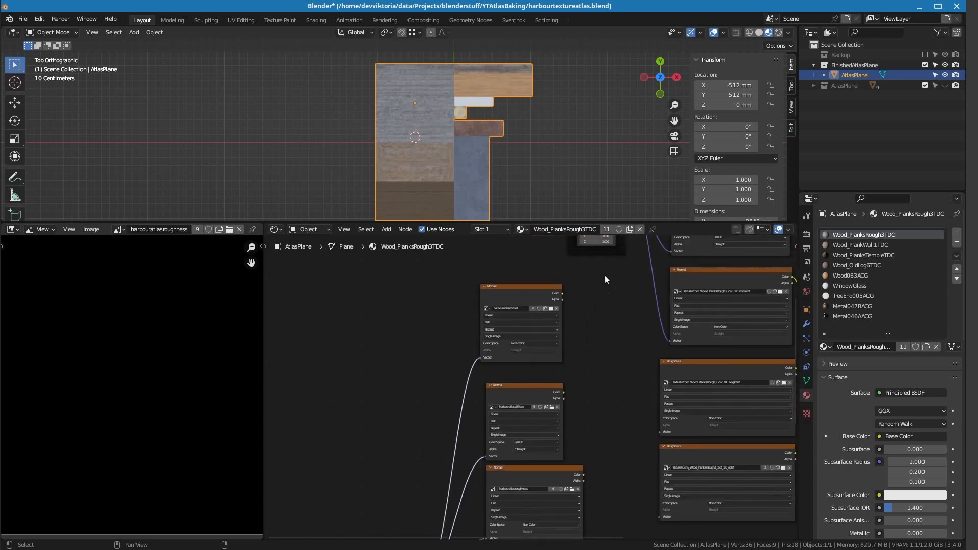
Compare the atlas image nodes in other wood materials, including Wood_PlankWall1TDC, and return to Wood_PlanksRough3TDC.
left_click(838, 245)
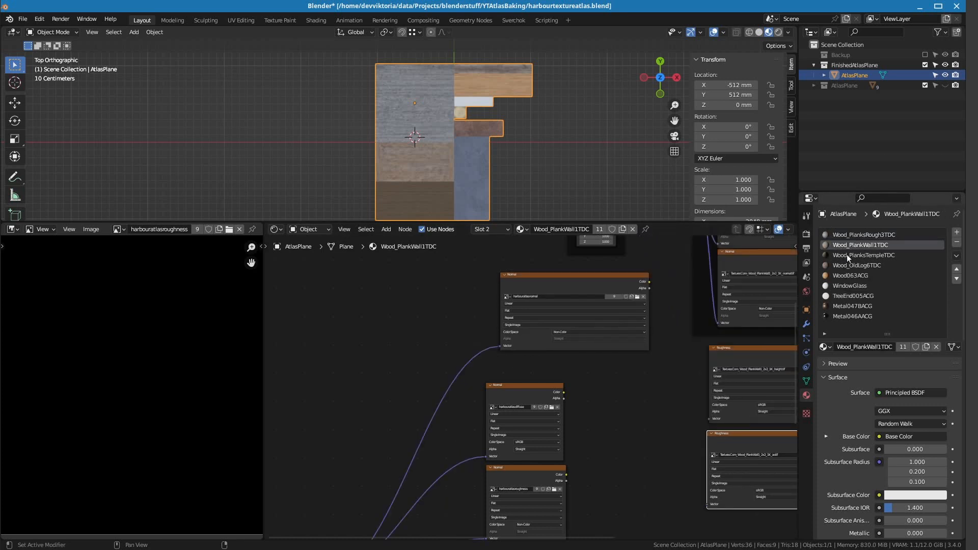
left_click(847, 264)
left_click(854, 235)
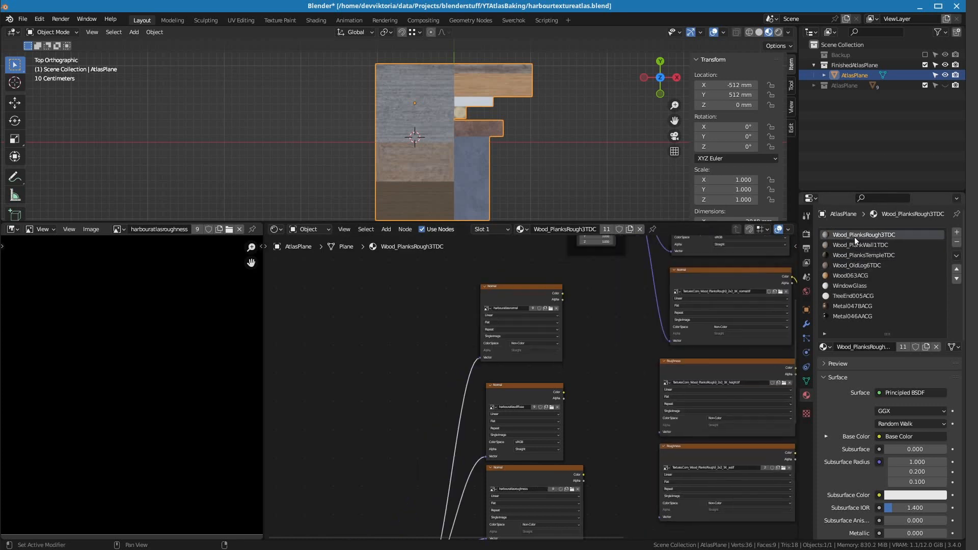
Make harbouratlasdiffuse the active image node in Wood_PlanksRough3TDC, Wood_PlankWall1TDC, Wood_PlanksTempleTDC and Wood_OldLog6TDC.
middle_click_drag(423, 404, 398, 324)
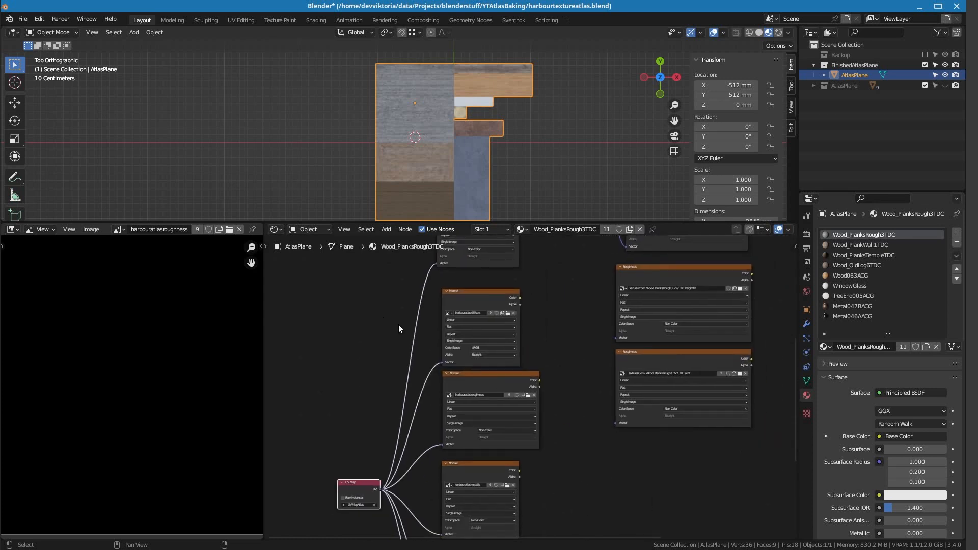
left_click(480, 291)
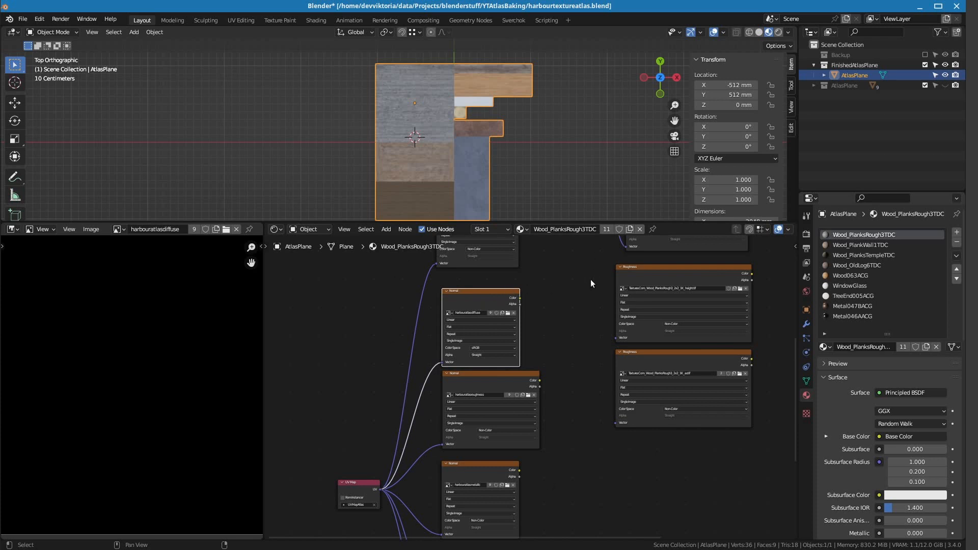
left_click(852, 245)
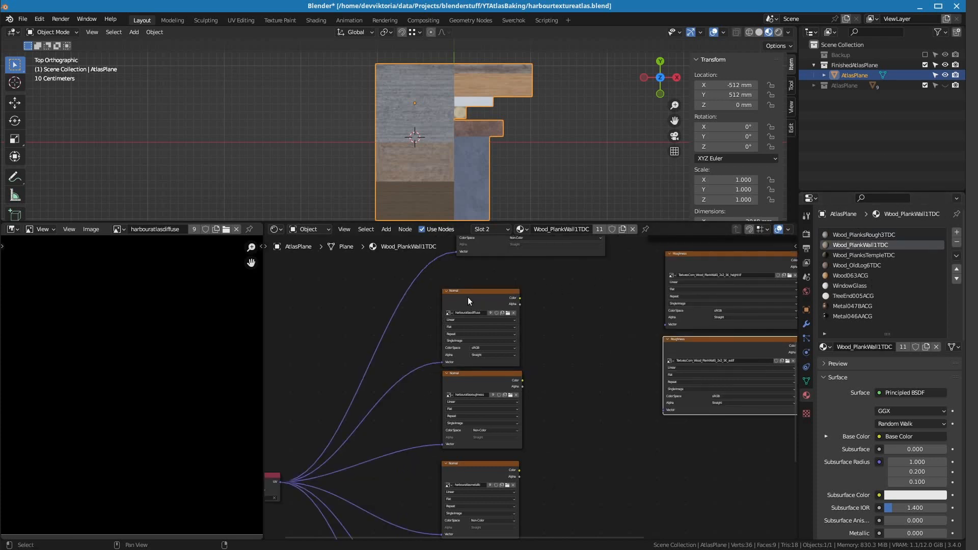
left_click(855, 256)
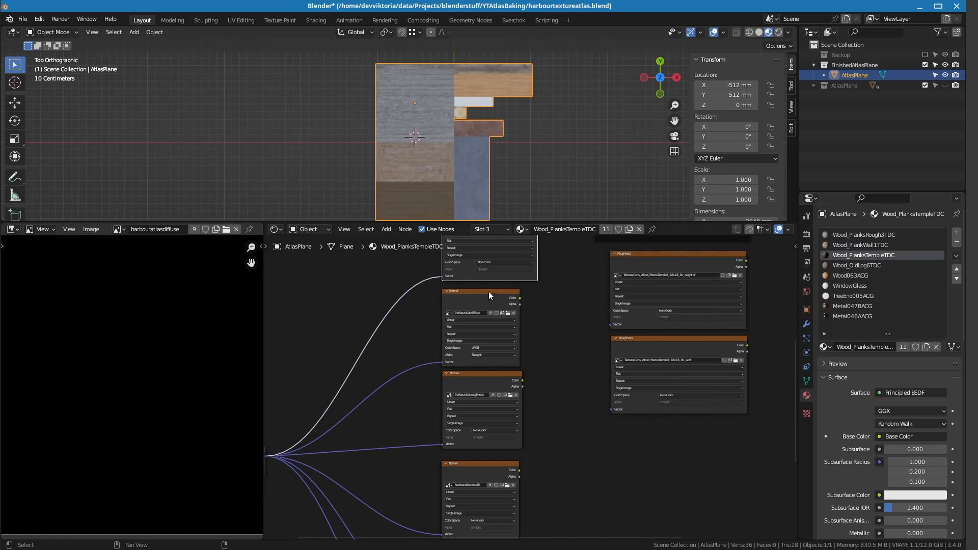
left_click(839, 266)
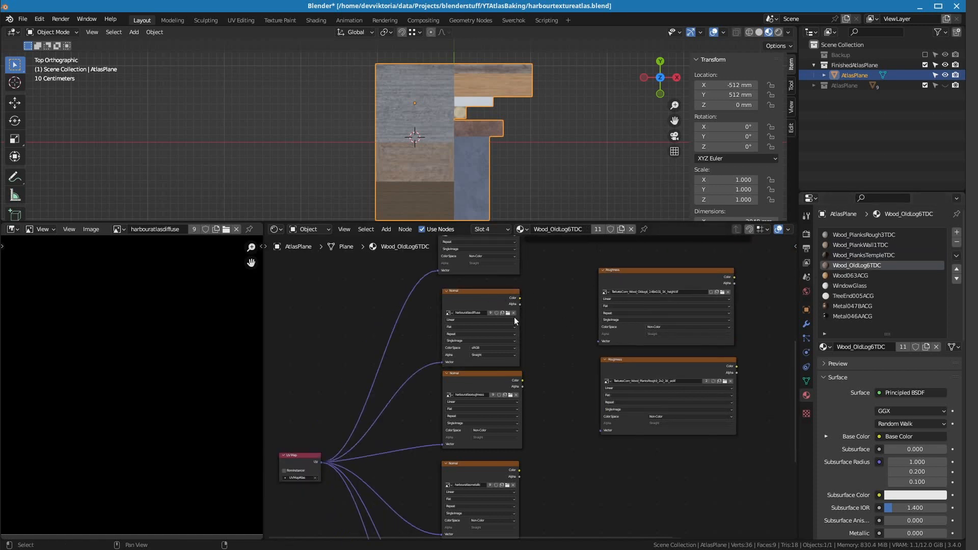
Make harbouratlasdiffuse the active image node in Wood063ACG, WindowGlass, TreeEnd005ACG, Metal047BACG and Metal046AACG.
left_click(839, 276)
left_click(472, 292)
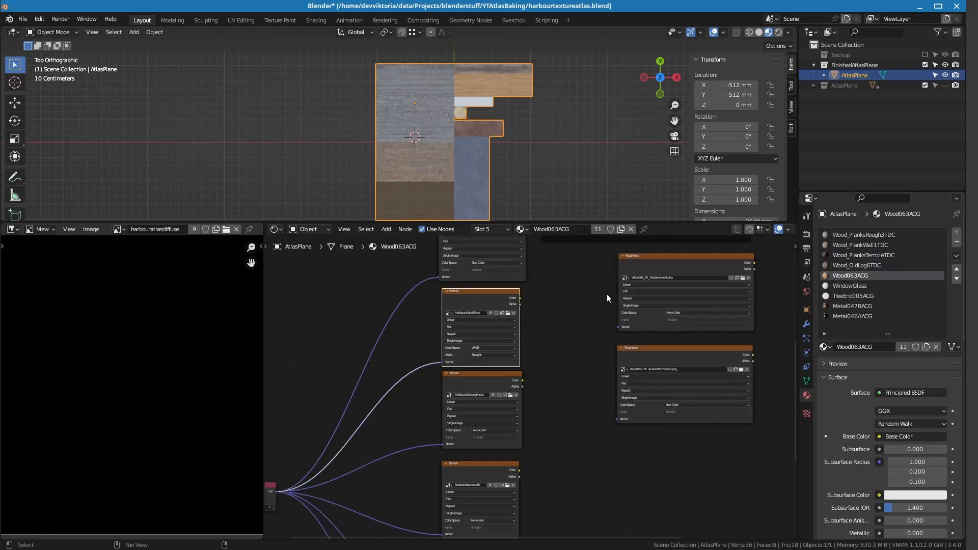
left_click(849, 285)
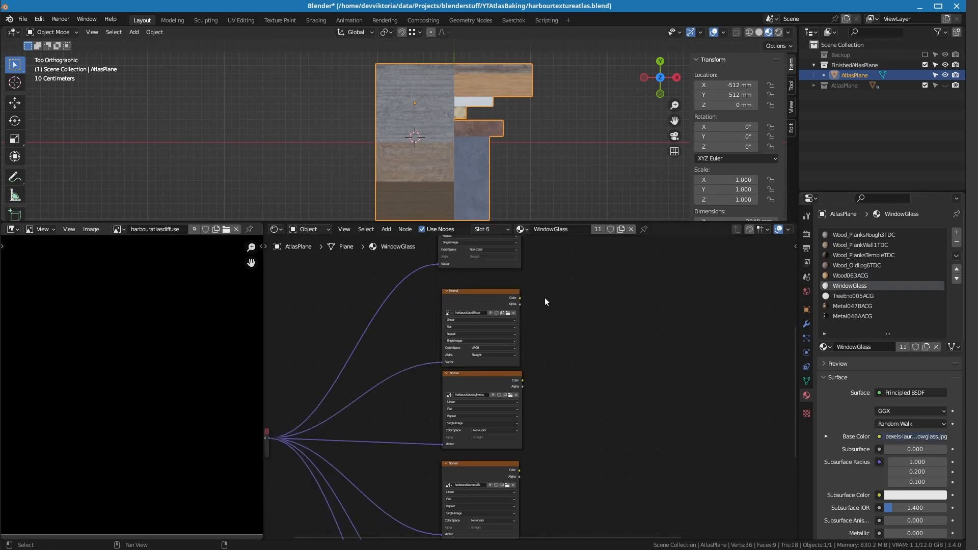
left_click(483, 300)
left_click(857, 296)
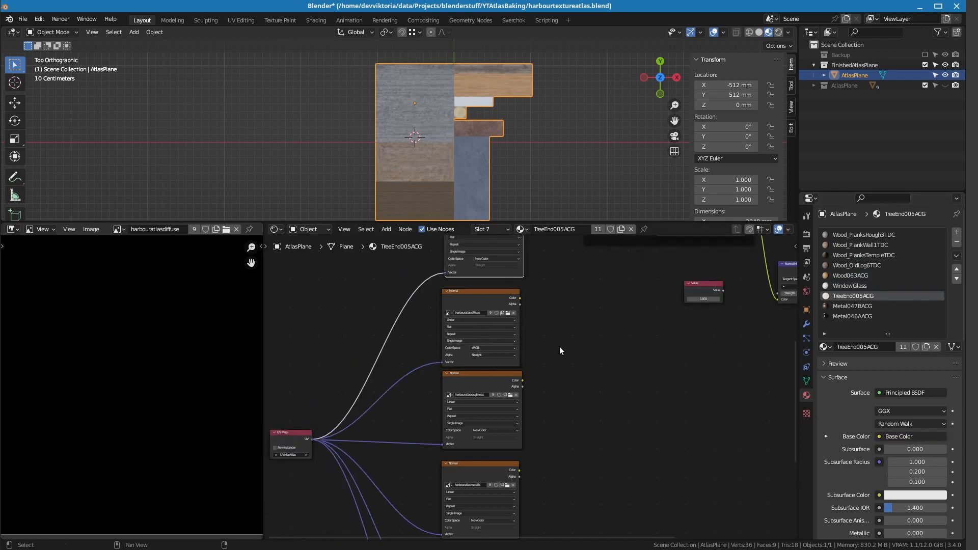
left_click(477, 290)
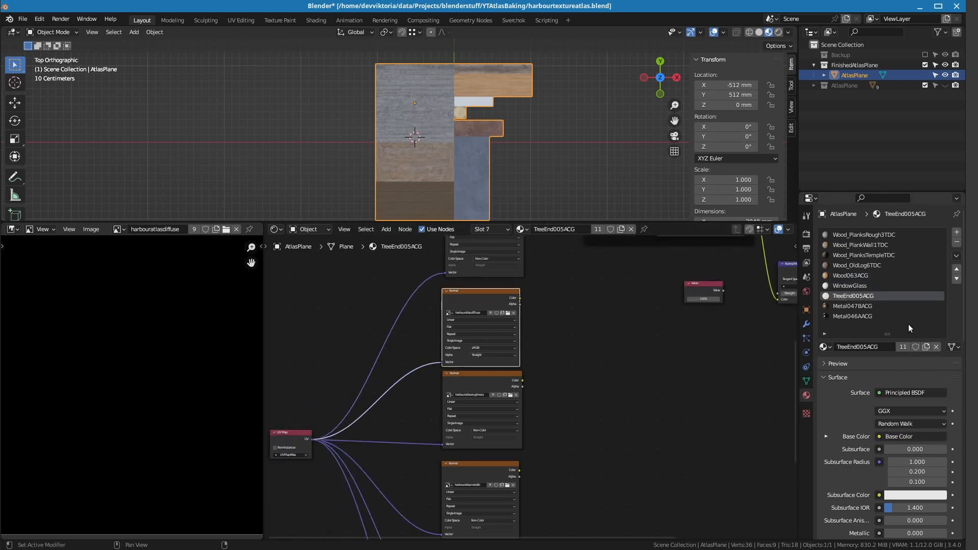
left_click(855, 305)
left_click(475, 289)
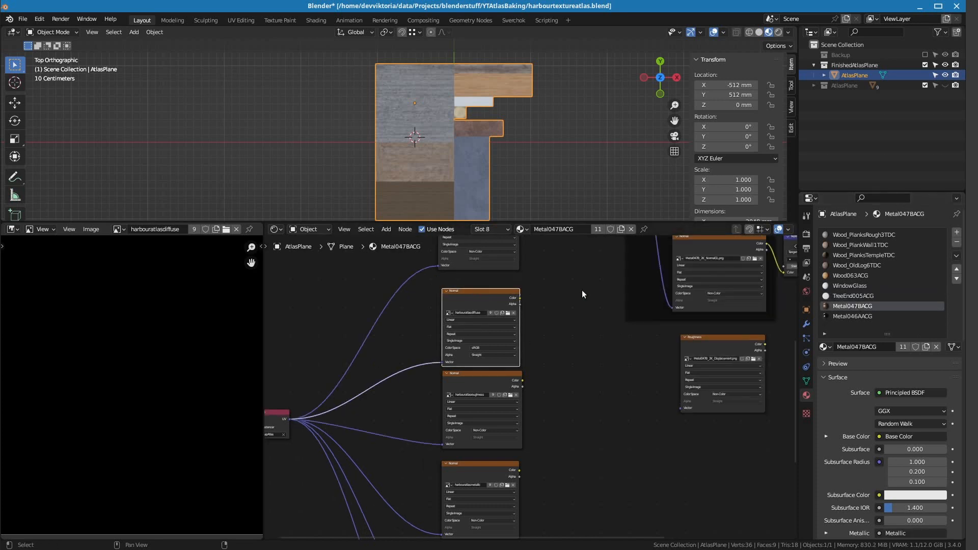
left_click(854, 318)
left_click(461, 291)
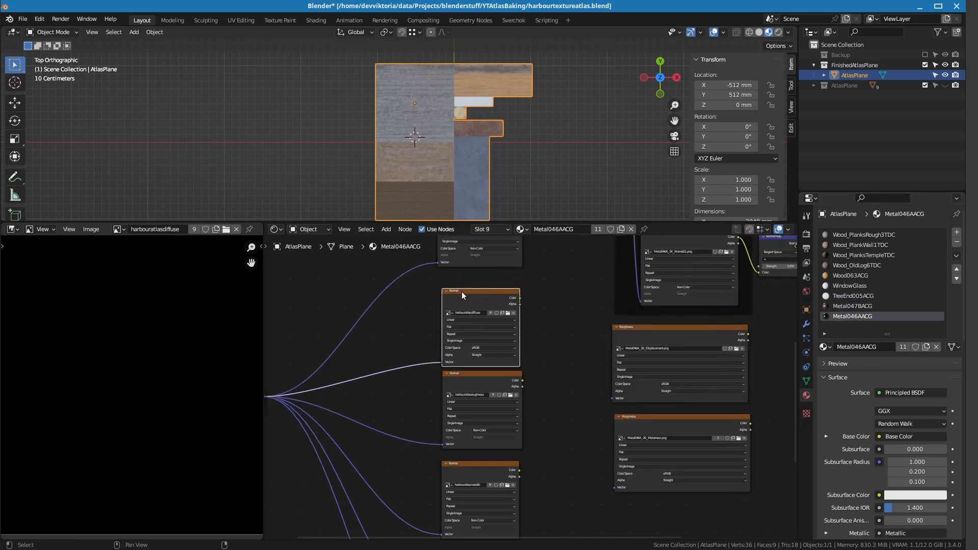
Set the bake type to Diffuse in the scene's Cycles bake settings.
scroll(140, 356, "down", 3)
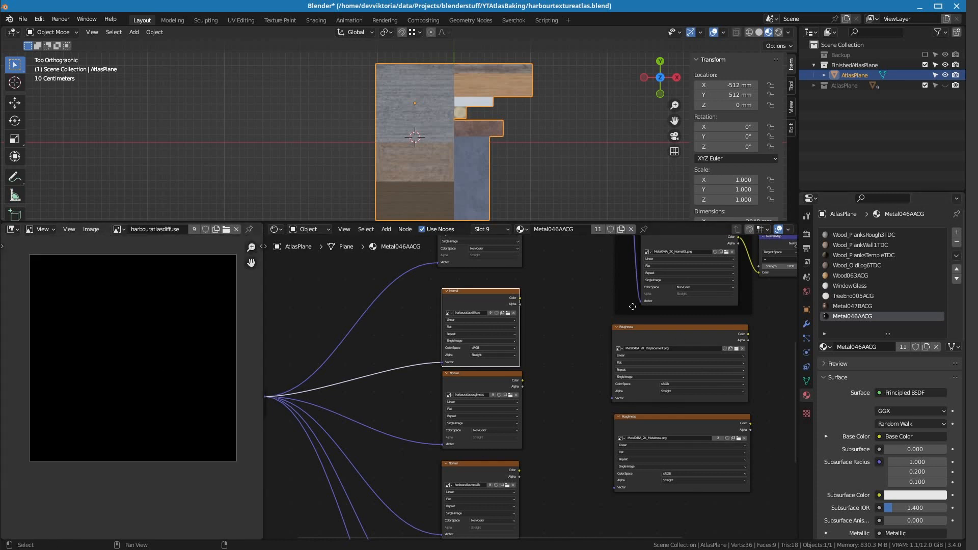
left_click(806, 234)
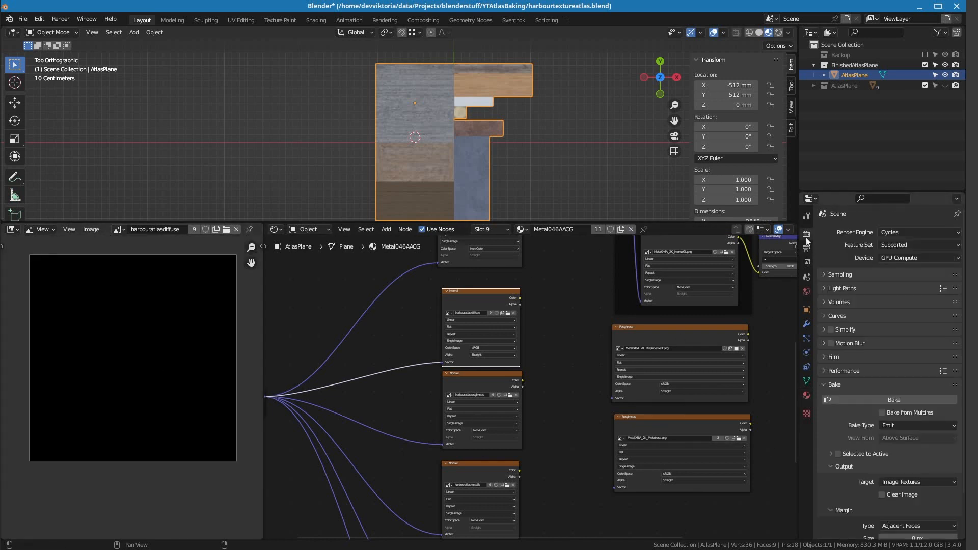
scroll(861, 452, "down", 2)
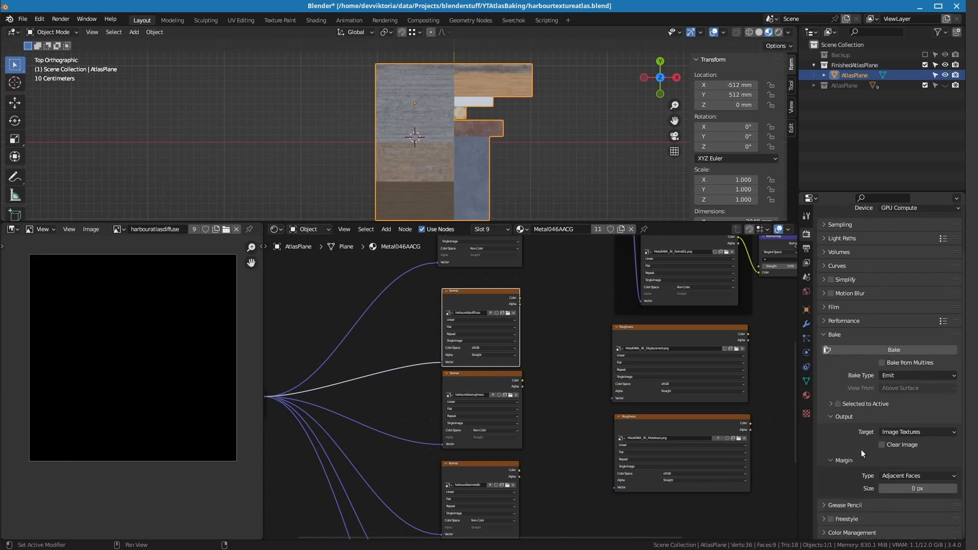
left_click(899, 375)
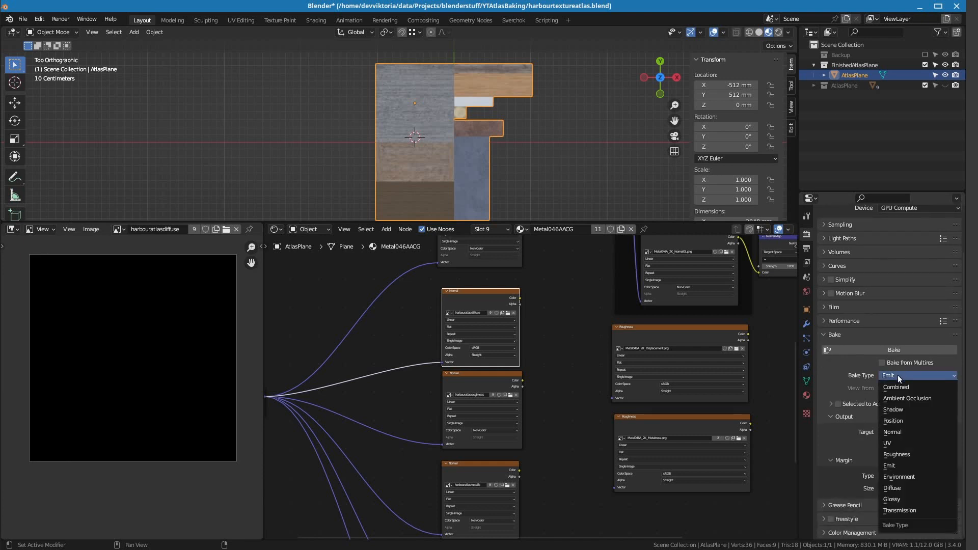
left_click(911, 486)
scroll(874, 465, "down", 3)
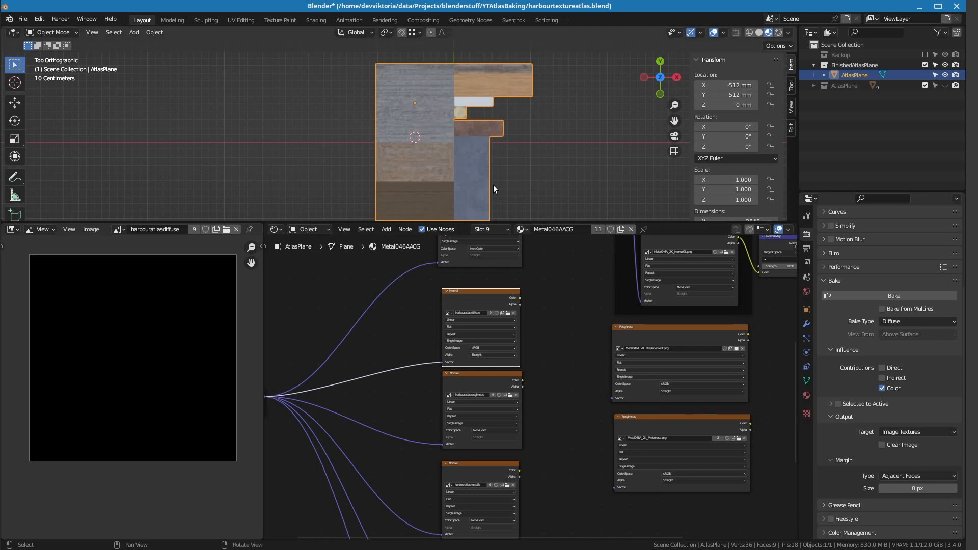
Bake the diffuse pass into harbouratlasdiffuse and reload the image from disk to discard the bake.
left_click(864, 293)
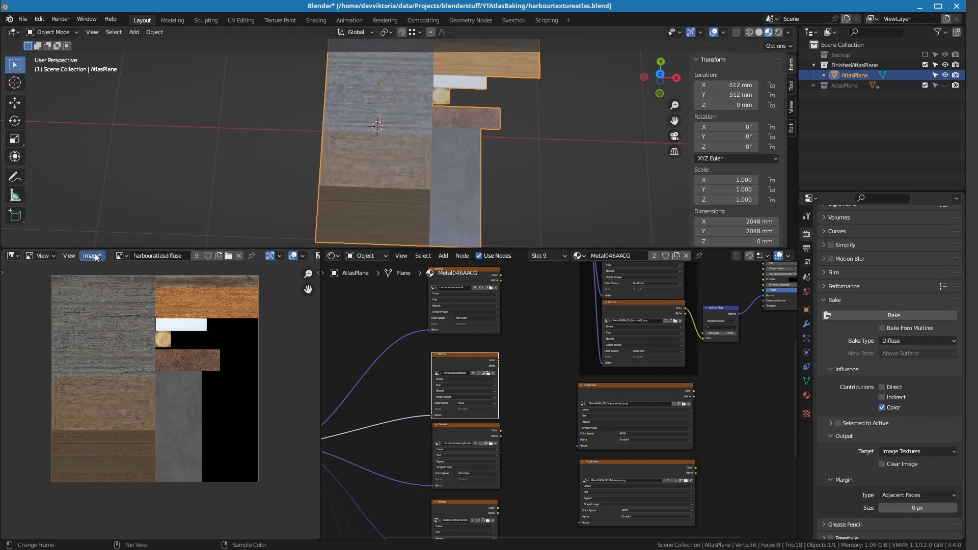
left_click(96, 257)
left_click(108, 317)
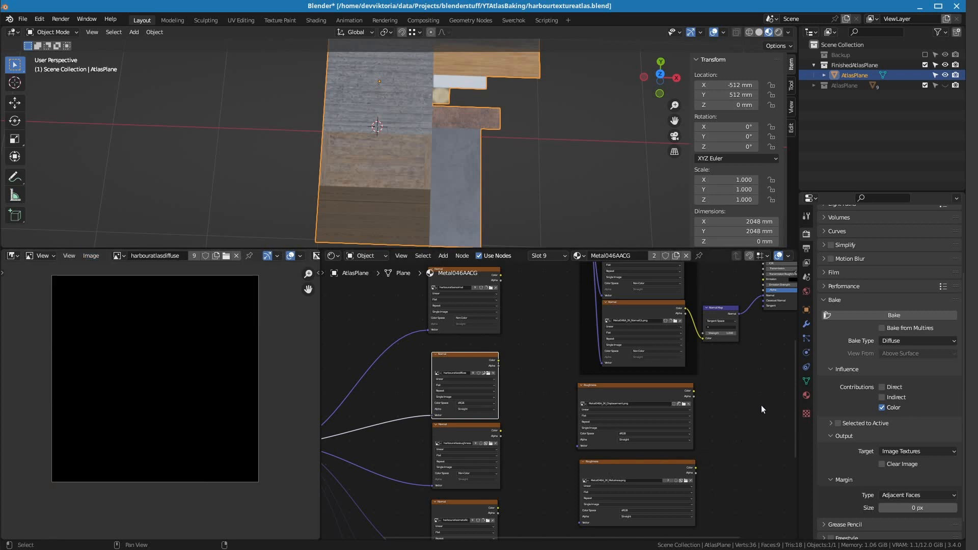
Review the scene's render device setting and the Cycles render devices in the system preferences.
middle_click_drag(761, 409, 715, 274)
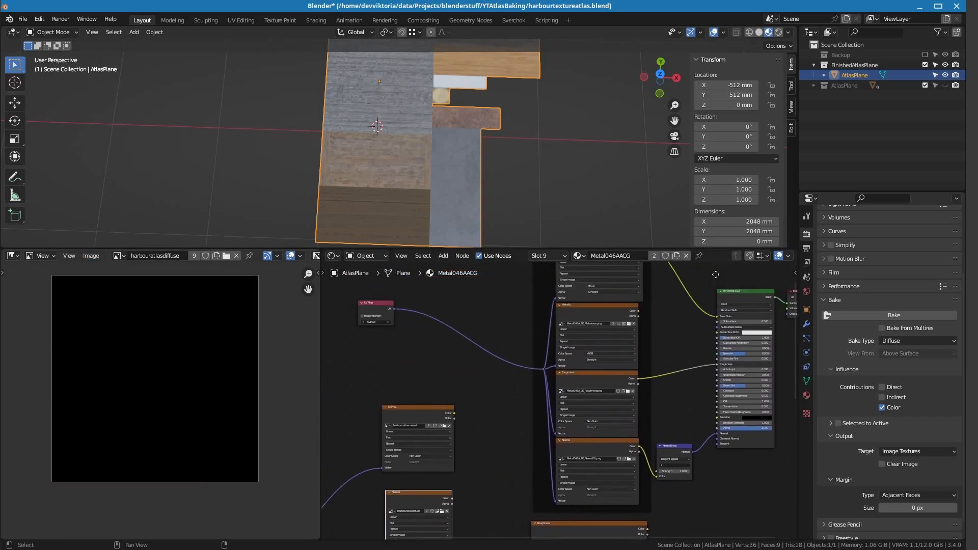
scroll(853, 279, "up", 5)
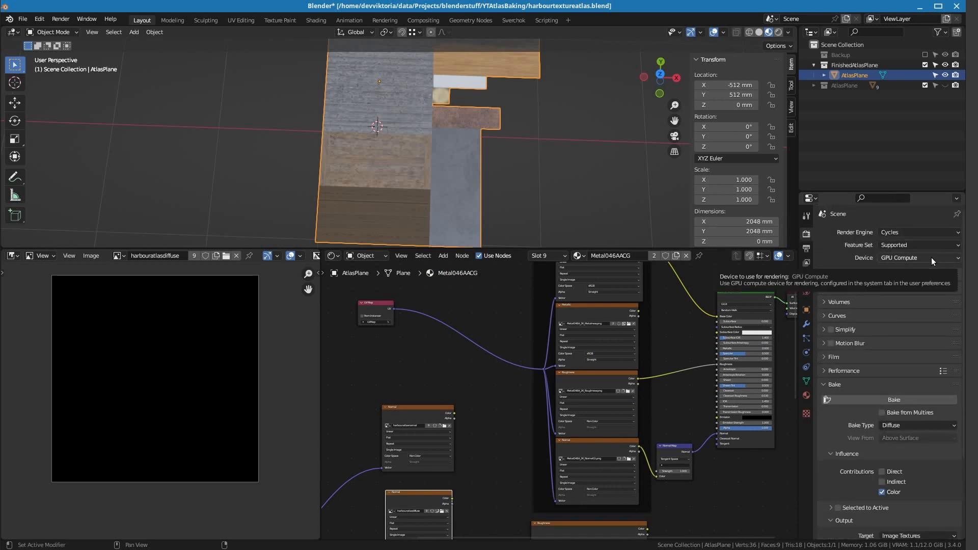
left_click(60, 21)
mouse_move(40, 19)
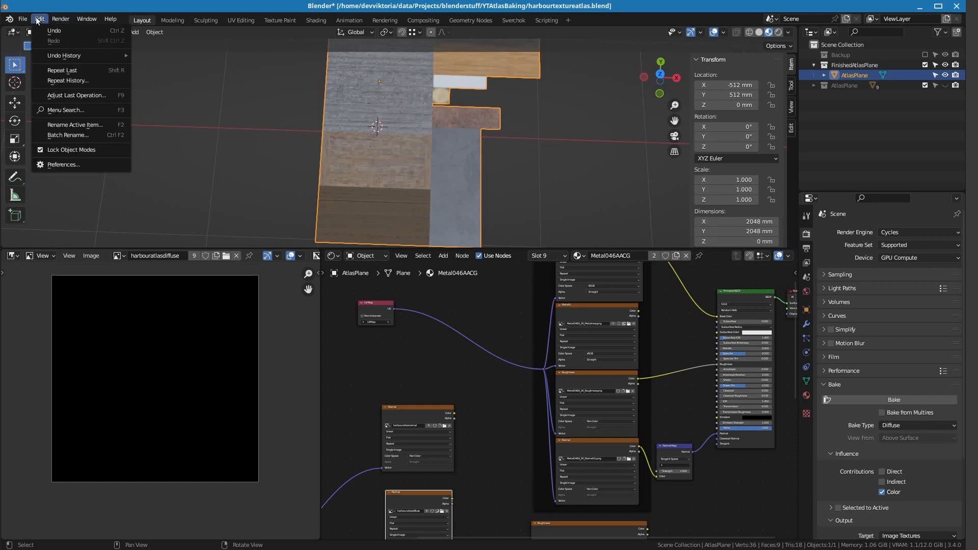
left_click(99, 168)
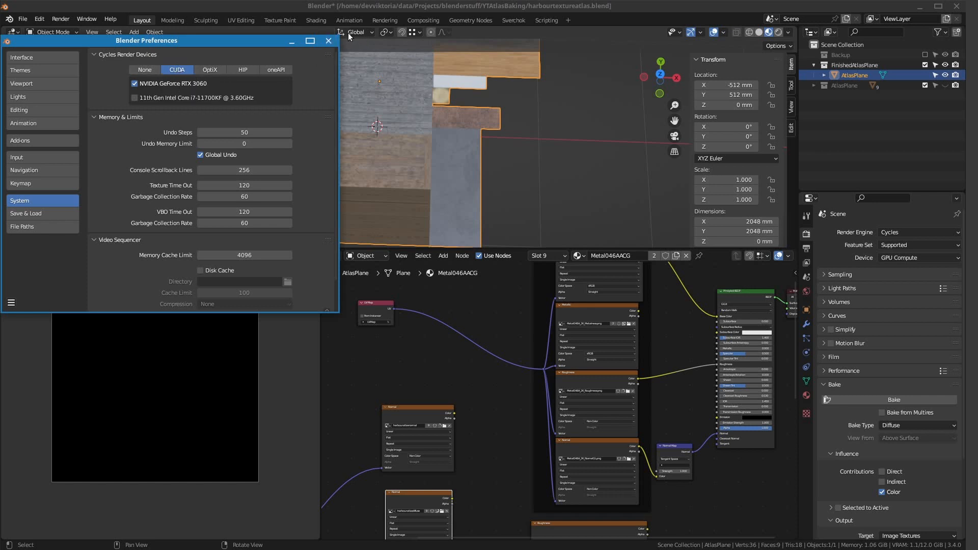
left_click(328, 40)
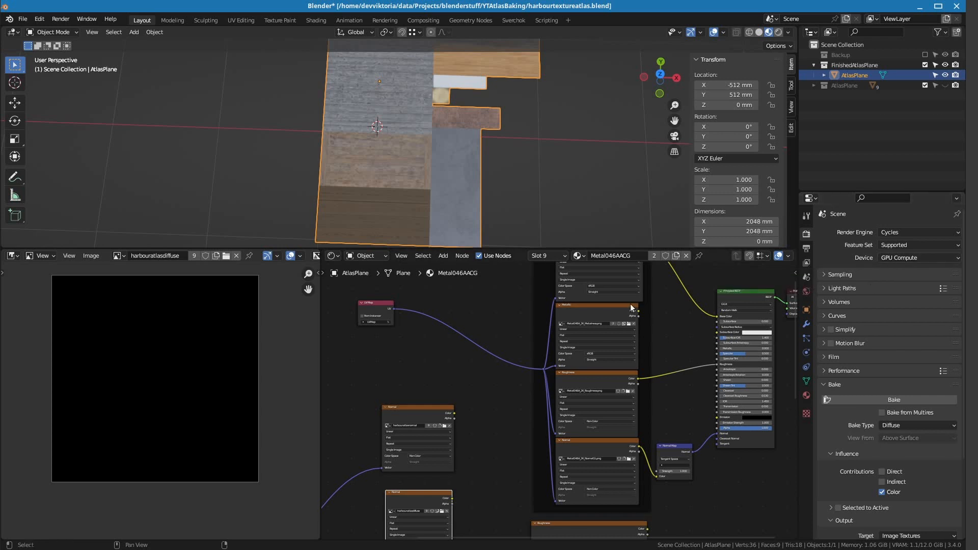
Examine how the texture nodes connect to the Principled BSDF in the Metal046AACG and Metal047BACG materials.
middle_click_drag(664, 360, 560, 435)
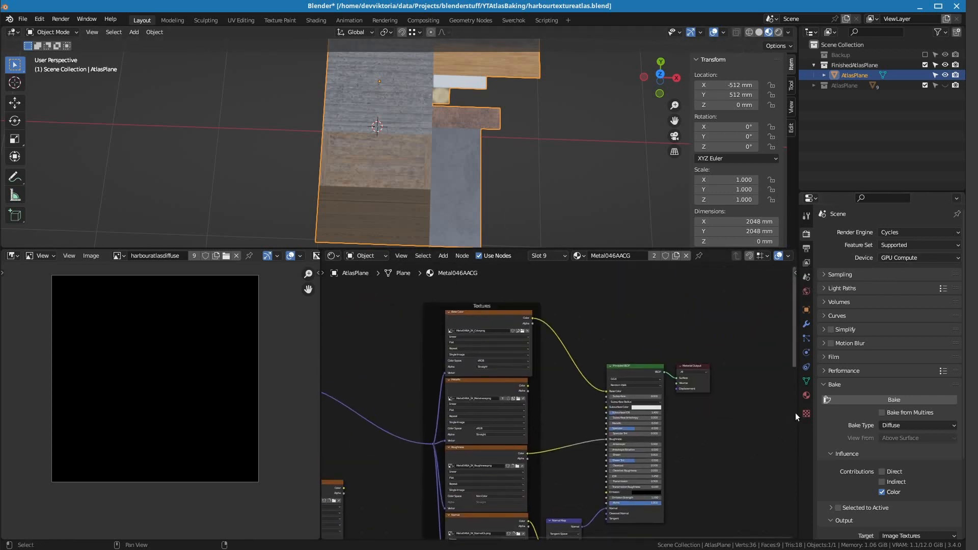
left_click(805, 395)
left_click(851, 306)
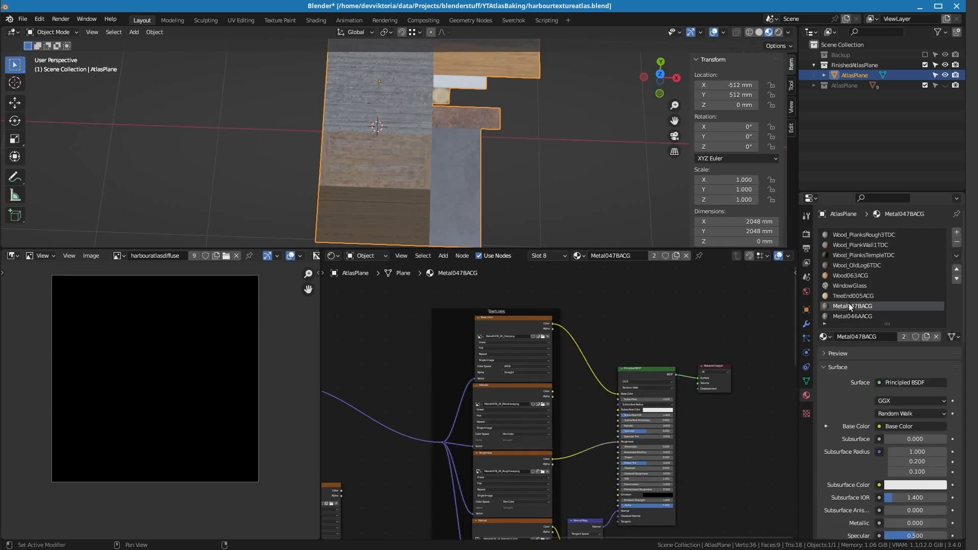
scroll(655, 404, "down", 2, "shift")
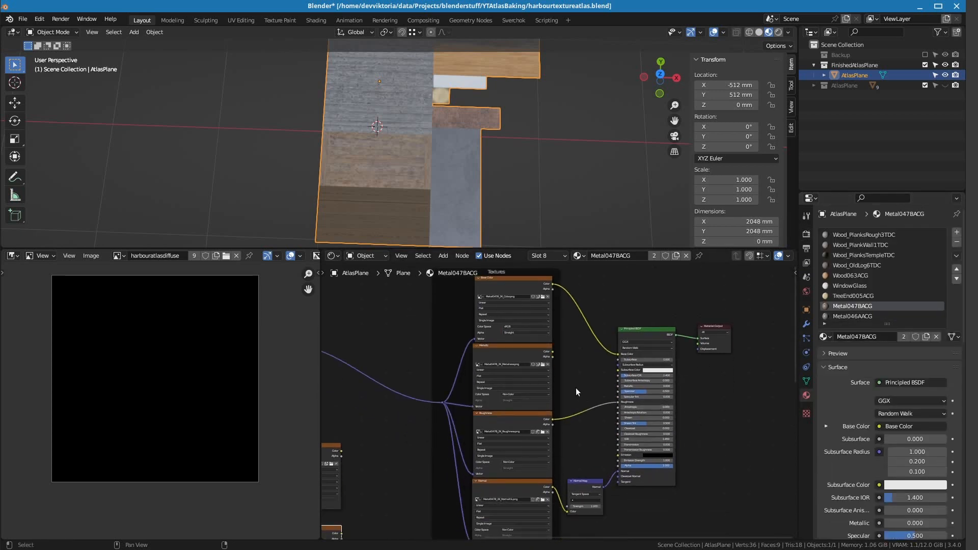
scroll(576, 387, "up", 1)
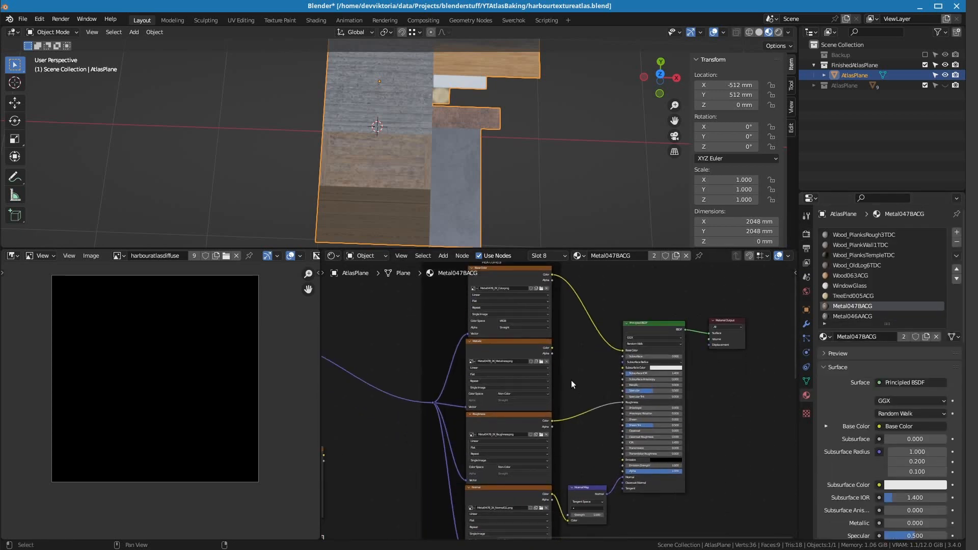
left_click(862, 316)
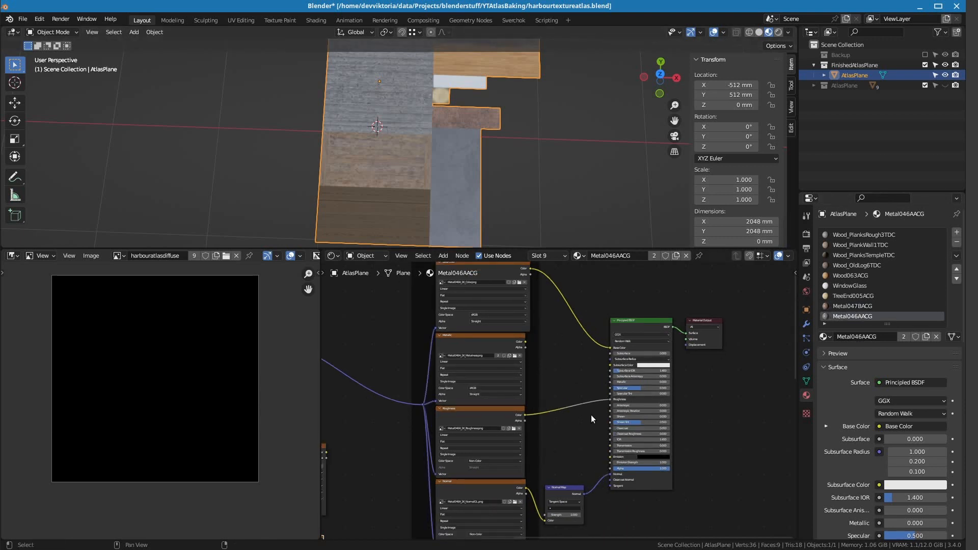
Bake the diffuse colour of AtlasPlane into harbouratlasdiffuse and save the baked image.
left_click(806, 234)
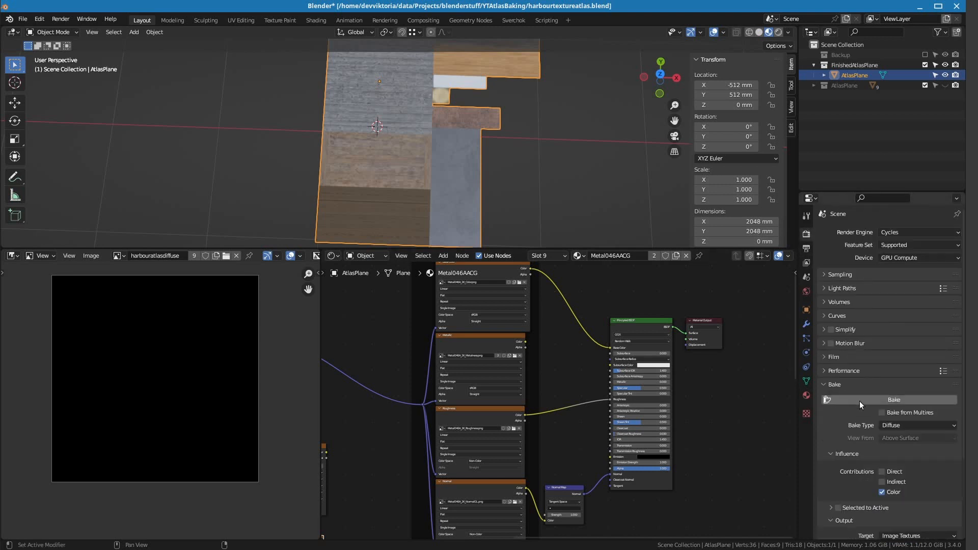
scroll(860, 465, "down", 4)
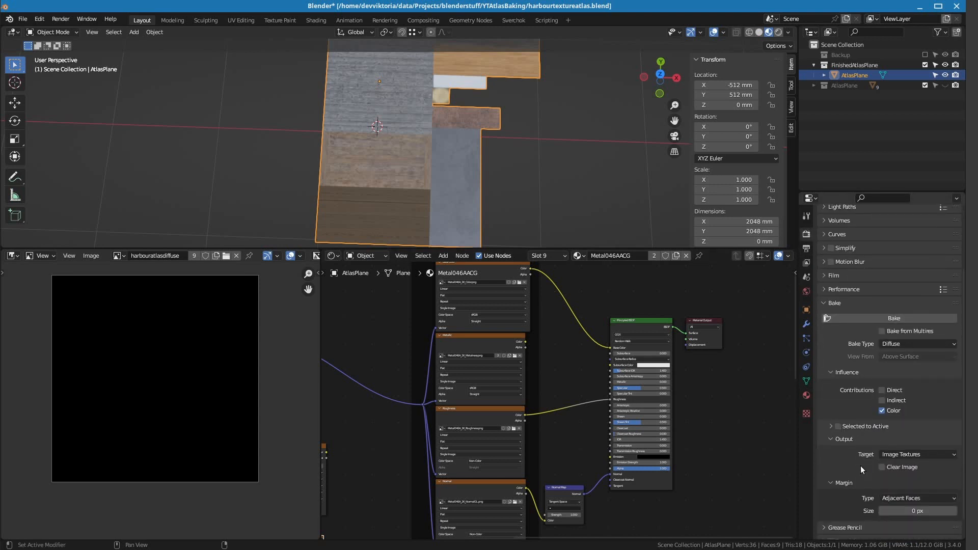
left_click(871, 318)
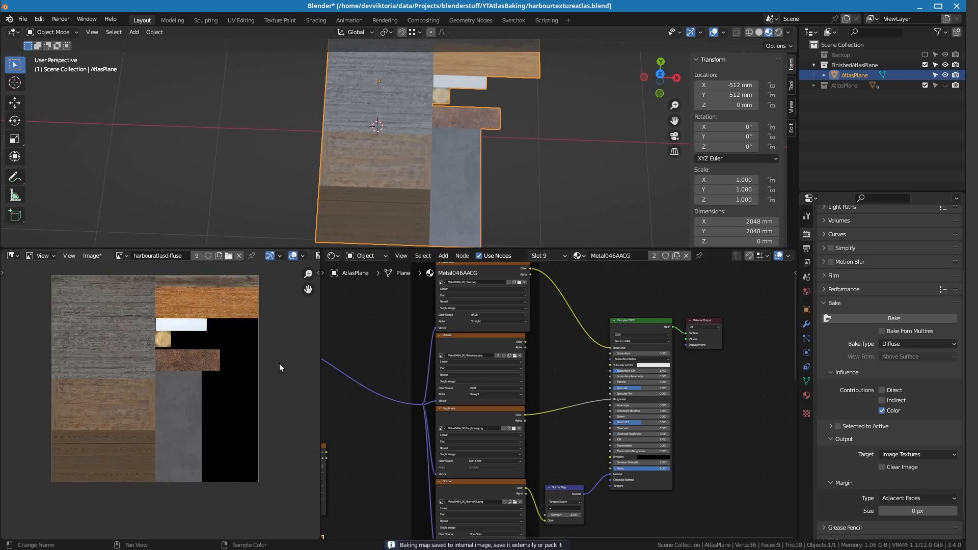
scroll(219, 371, "up", 1)
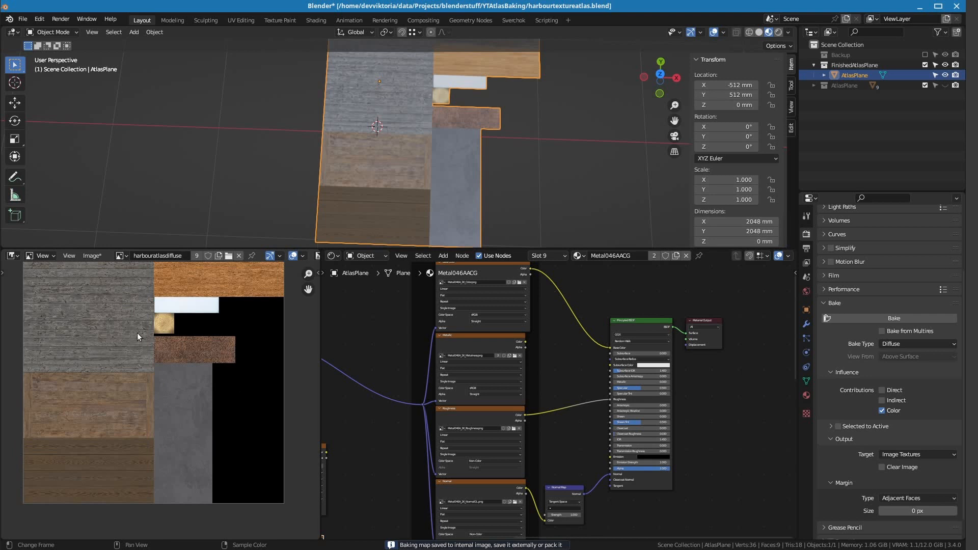
left_click(89, 257)
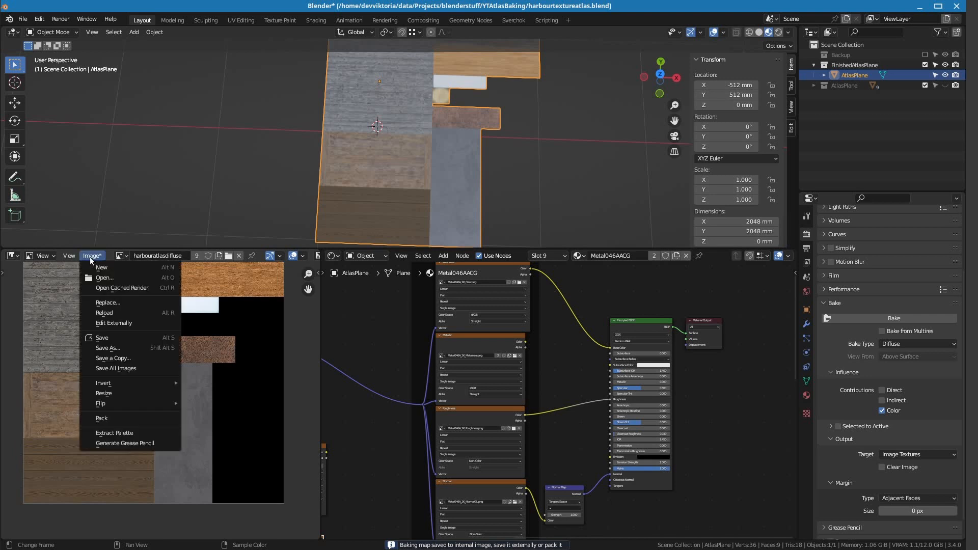
left_click(104, 339)
middle_click_drag(104, 341, 82, 362)
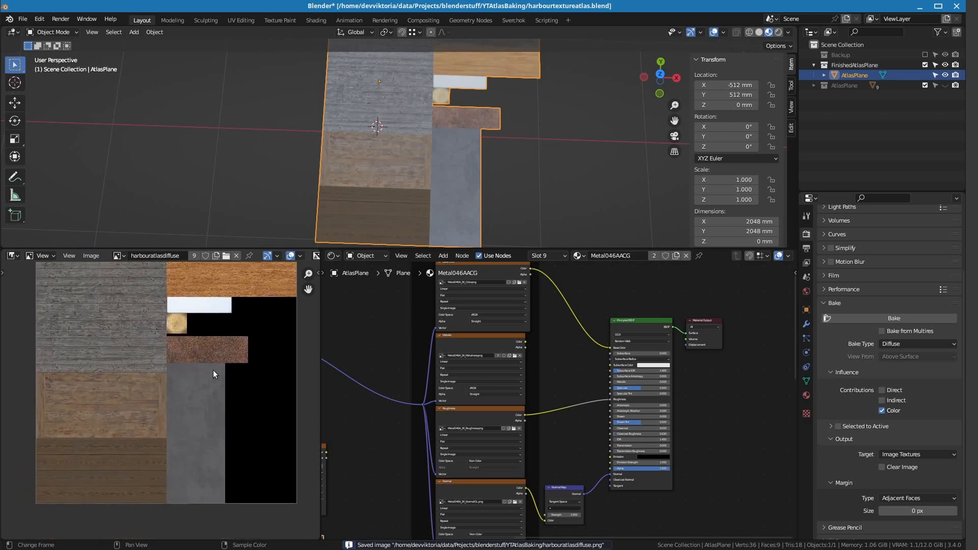
Make harbouratlasnormal the active image node in Metal046AACG and set the bake type to Normal.
middle_click_drag(394, 344, 420, 381)
middle_click_drag(420, 431, 433, 402)
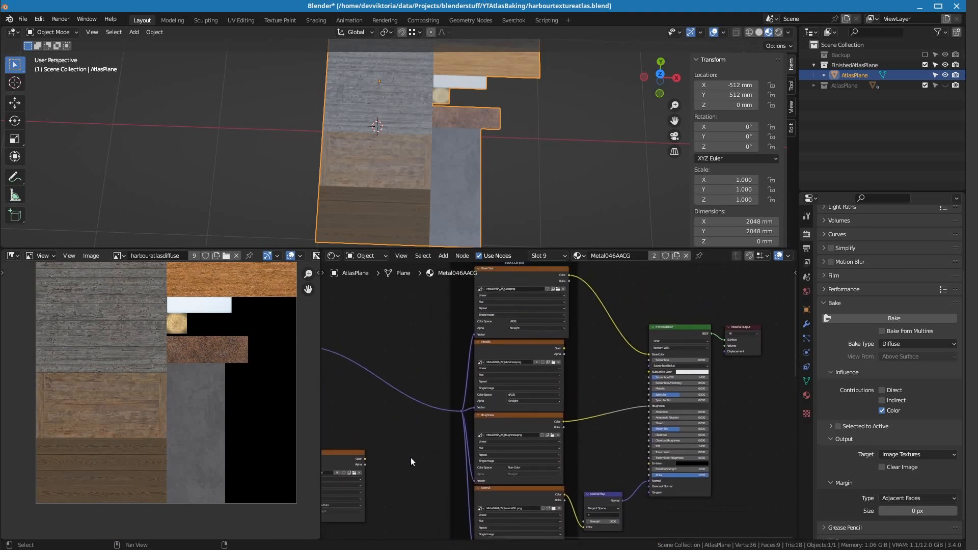
middle_click_drag(410, 462, 507, 355)
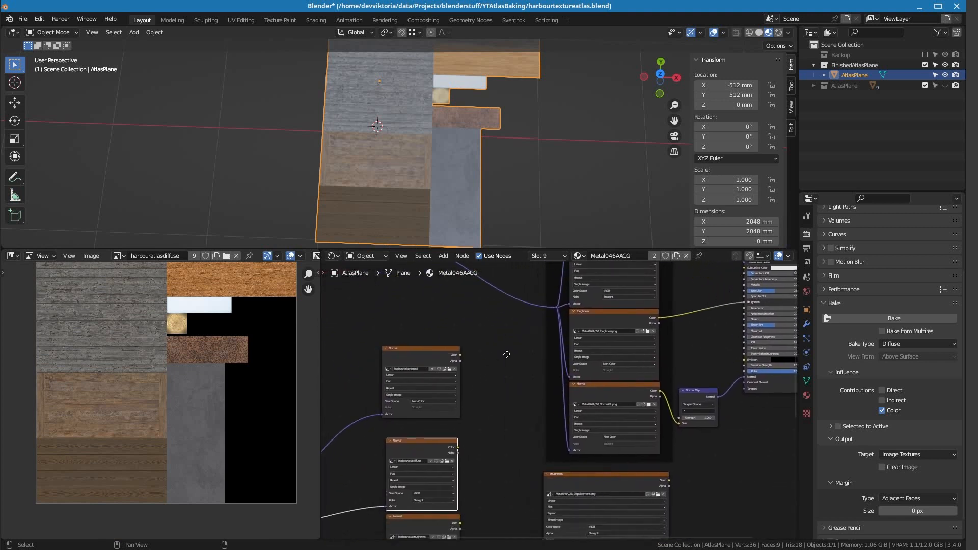
left_click(418, 349)
left_click(891, 344)
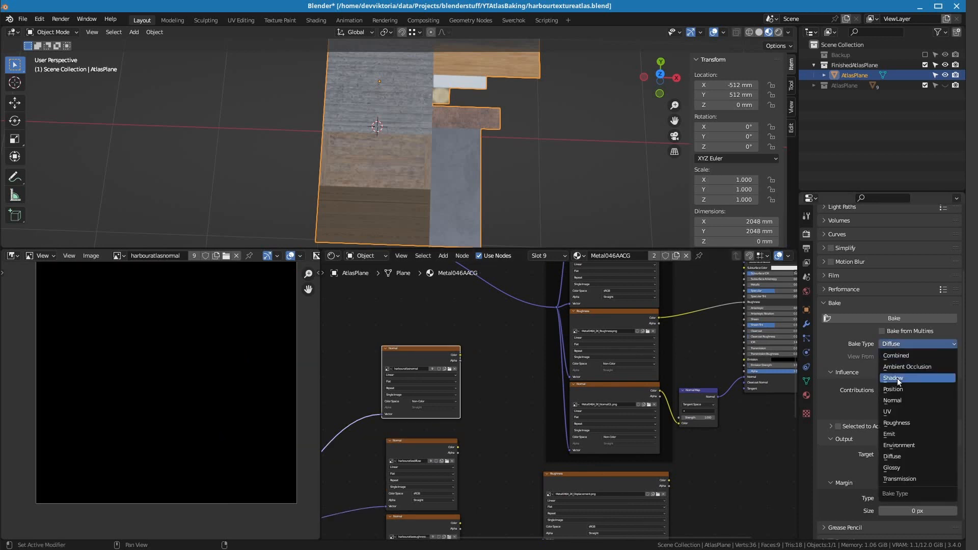
left_click(903, 400)
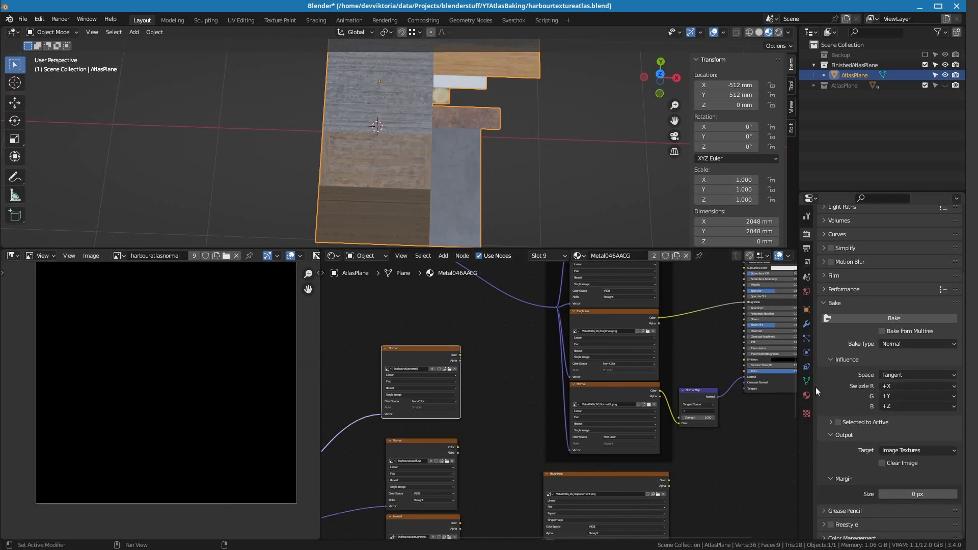
Make harbouratlasnormal the active image node in the Metal047BACG material.
left_click(805, 397)
middle_click_drag(513, 395, 533, 354)
left_click(847, 225)
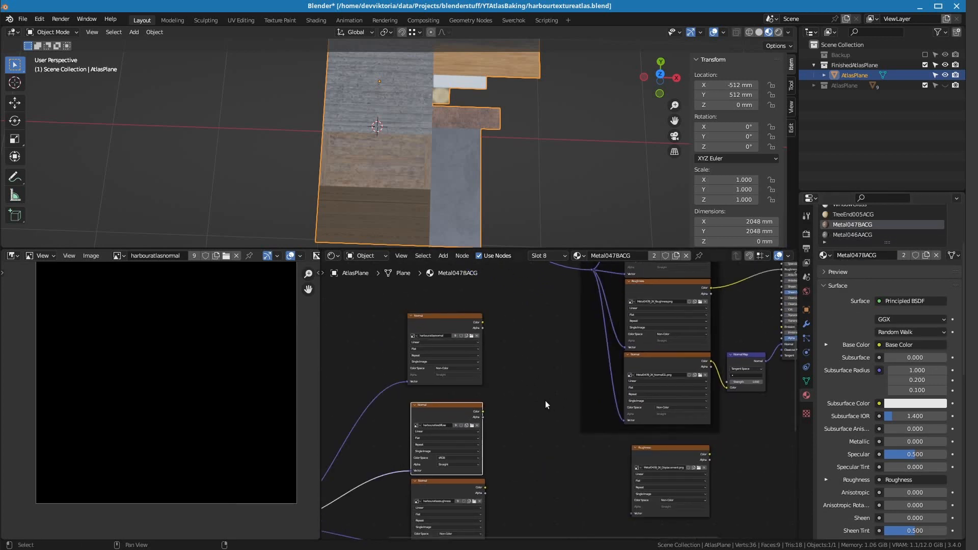
left_click(445, 316)
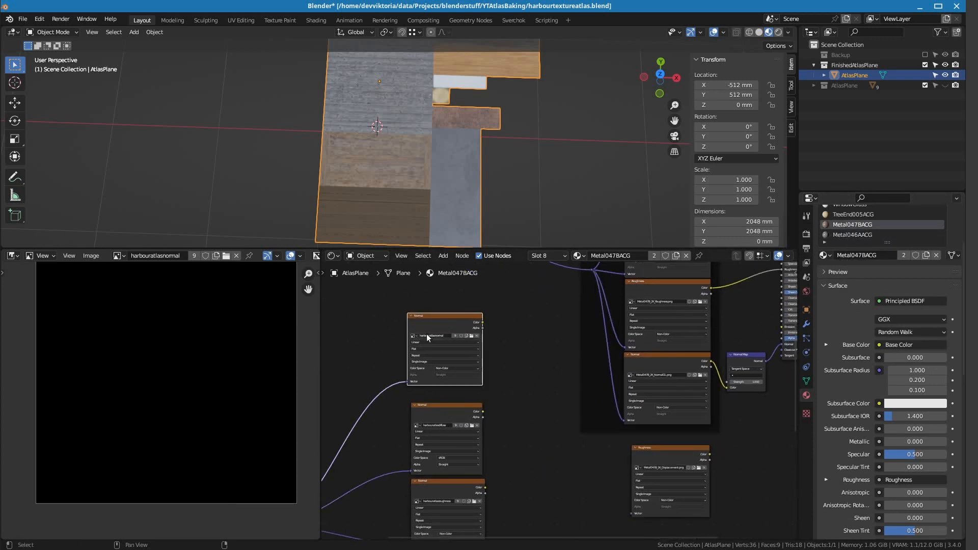
Enlarge the material slot list and make harbouratlasnormal the active image node in the TreeEnd005ACG and WindowGlass materials.
scroll(447, 356, "up", 1)
scroll(445, 372, "up", 5)
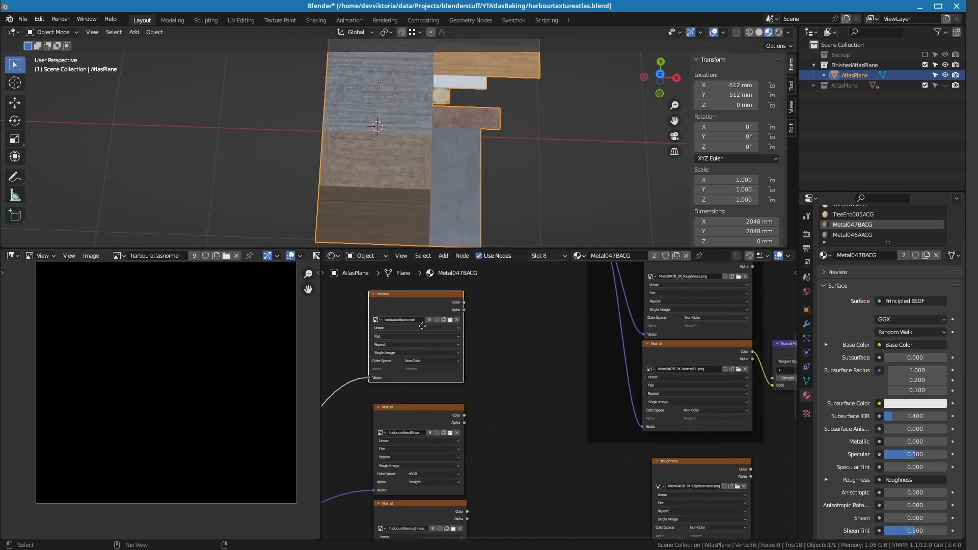
key("KP_Decimal")
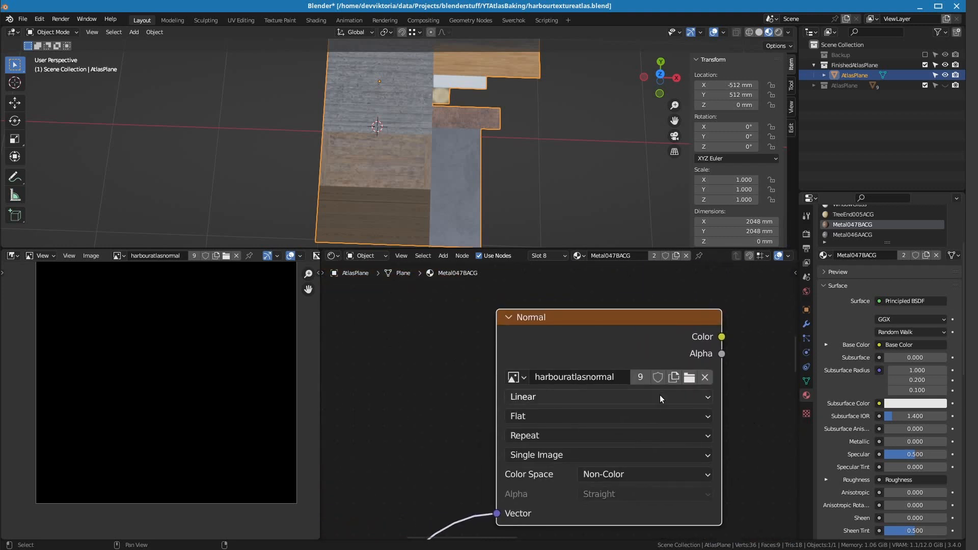
scroll(588, 407, "down", 5)
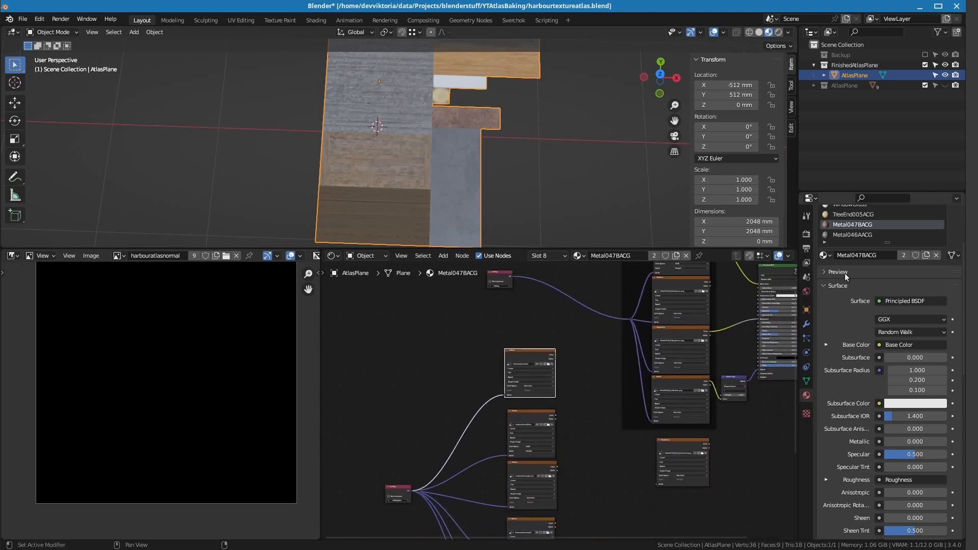
left_click_drag(887, 244, 889, 368)
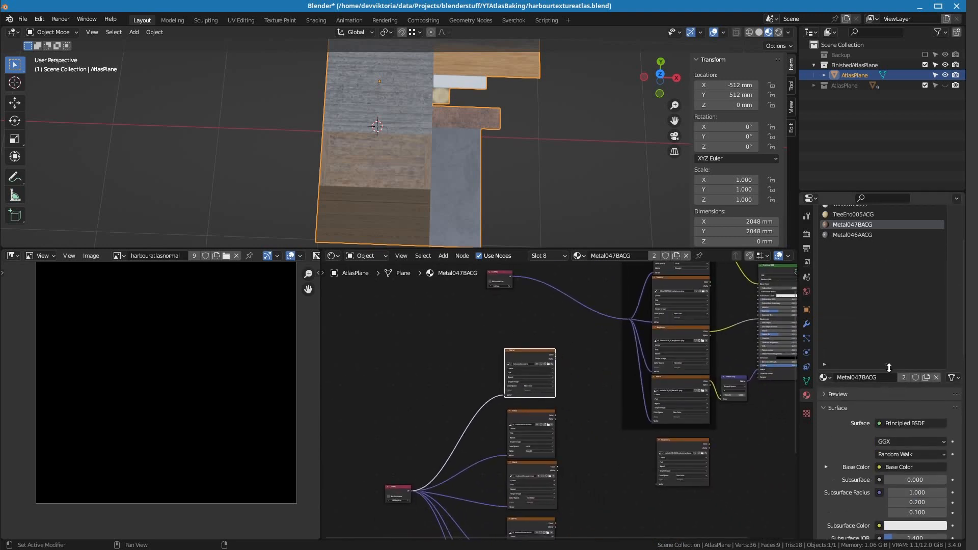
scroll(862, 292, "up", 5)
left_click(852, 293)
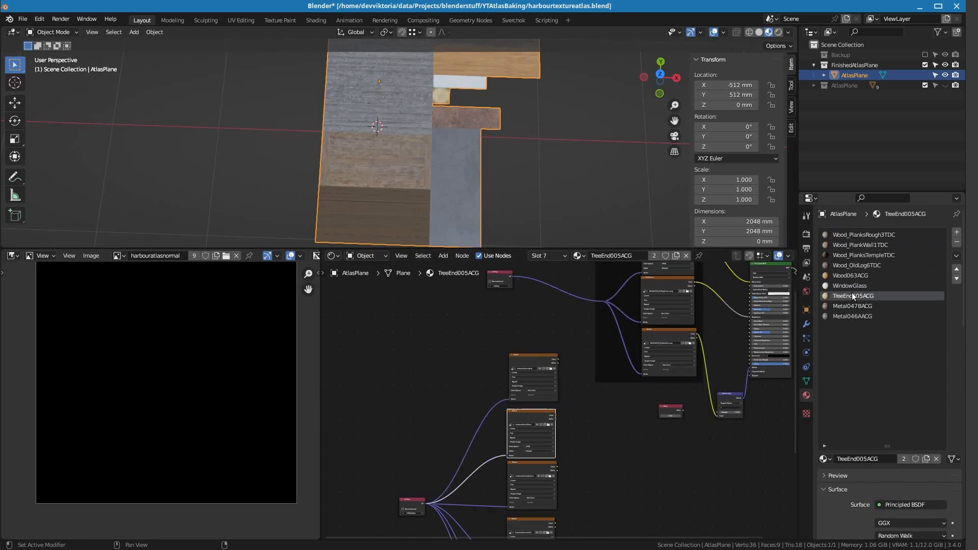
left_click(541, 381)
middle_click_drag(529, 354, 429, 347)
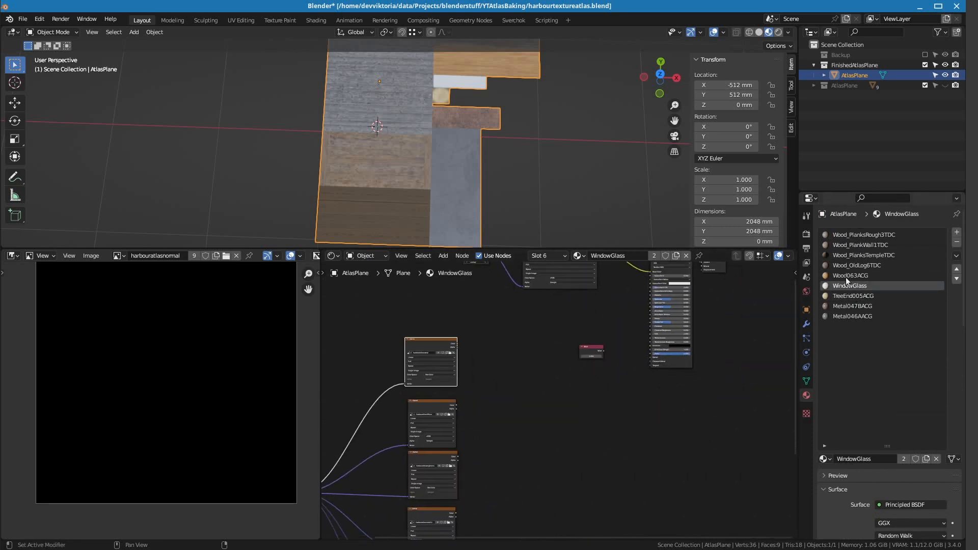
Make harbouratlasnormal the active image node in the Wood063ACG, Wood_OldLog6TDC and Wood_PlanksTempleTDC materials.
left_click(845, 276)
left_click(423, 346)
left_click(846, 265)
left_click(414, 344)
left_click(869, 254)
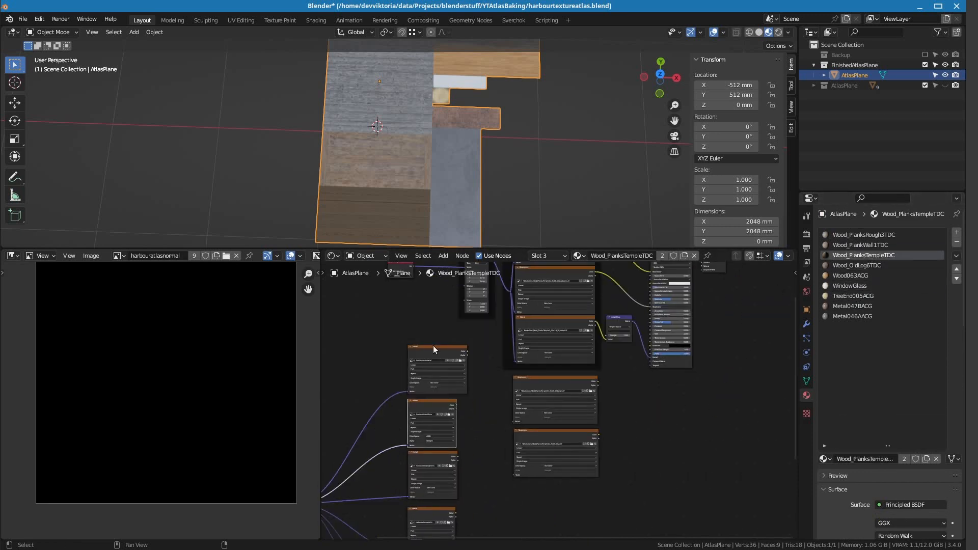
left_click(434, 349)
Make harbouratlasnormal the active image node in the Wood_PlankWall1TDC and Wood_PlanksRough3TDC materials.
scroll(441, 377, "up", 8)
middle_click_drag(436, 371, 557, 391)
scroll(556, 390, "up", 1)
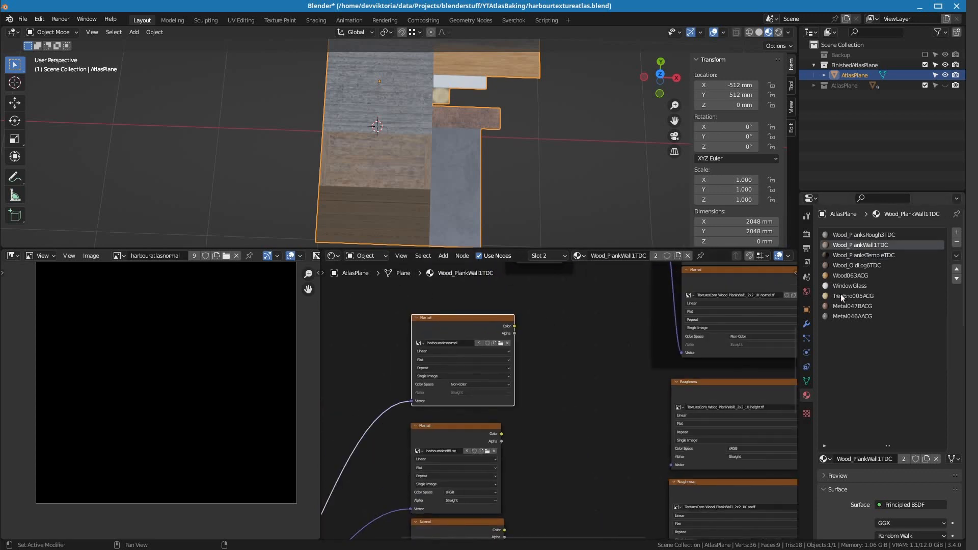
left_click(869, 235)
Shrink the material slot list and enable Clear Image in the bake output settings.
left_click_drag(885, 446, 885, 351)
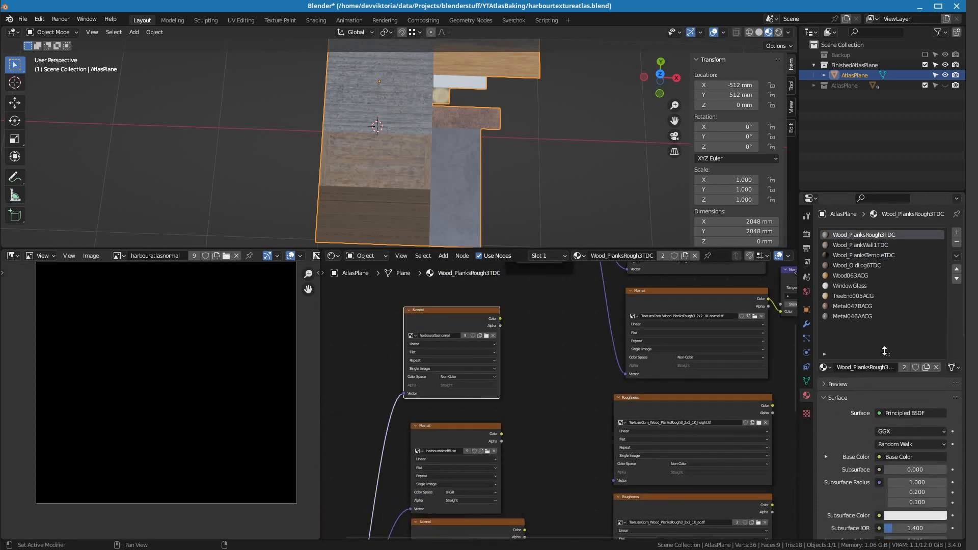
left_click(805, 234)
scroll(863, 433, "down", 4)
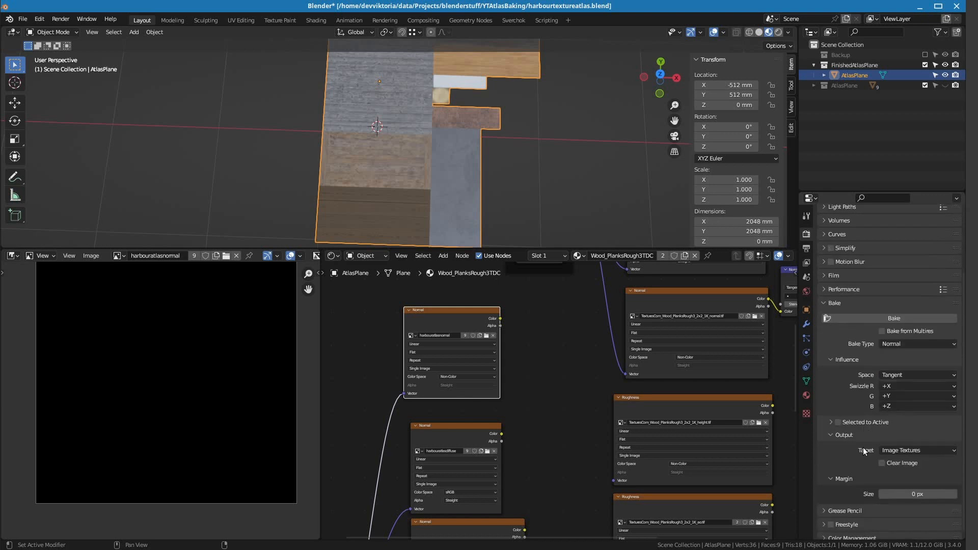
left_click(881, 457)
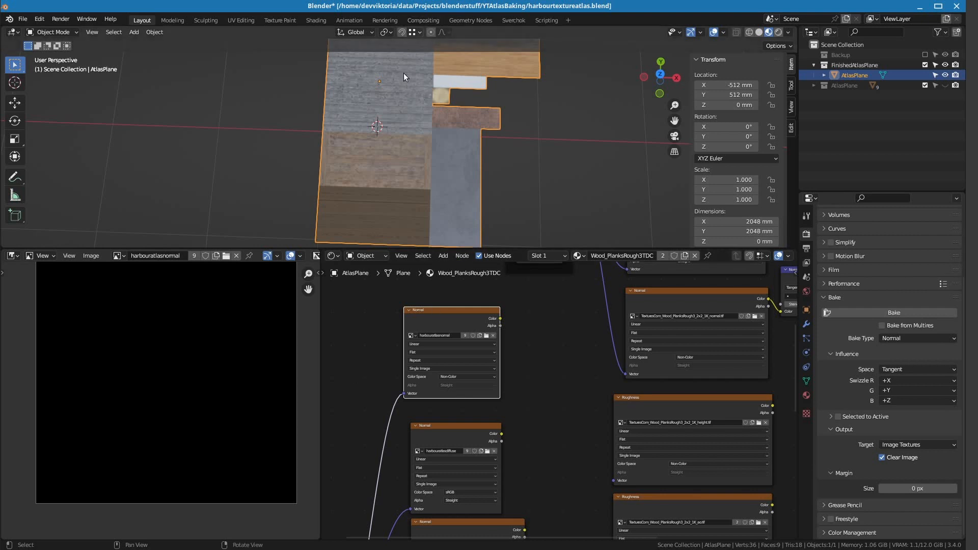
Bake the normal map of AtlasPlane into harbouratlasnormal and inspect the Wood_PlanksRough3TDC nodes.
middle_click_drag(562, 340, 490, 478)
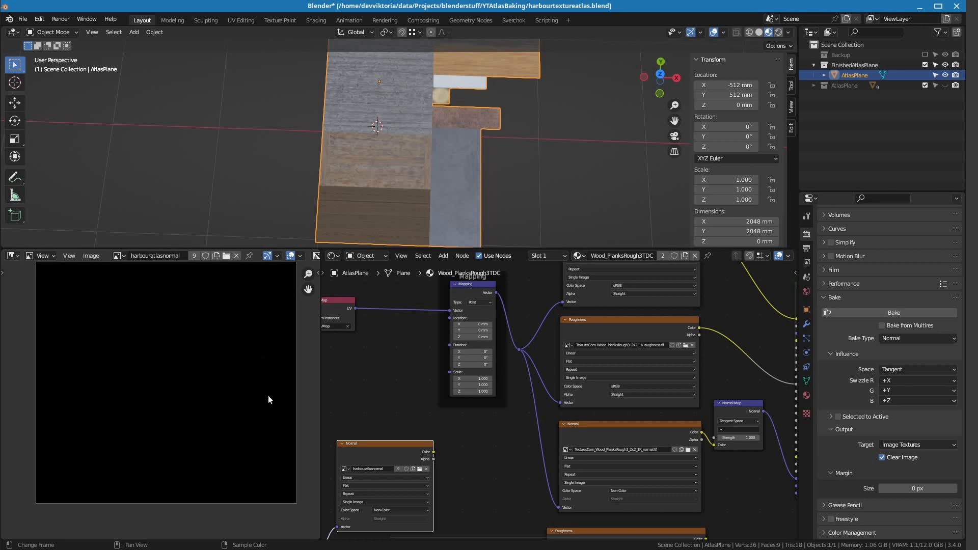
left_click(859, 316)
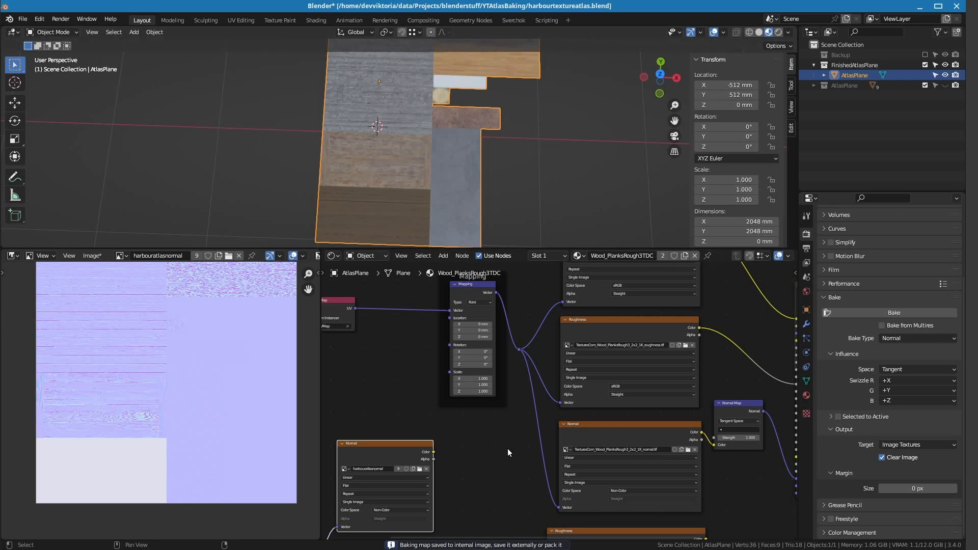
scroll(507, 448, "down", 3)
middle_click_drag(511, 392, 464, 433)
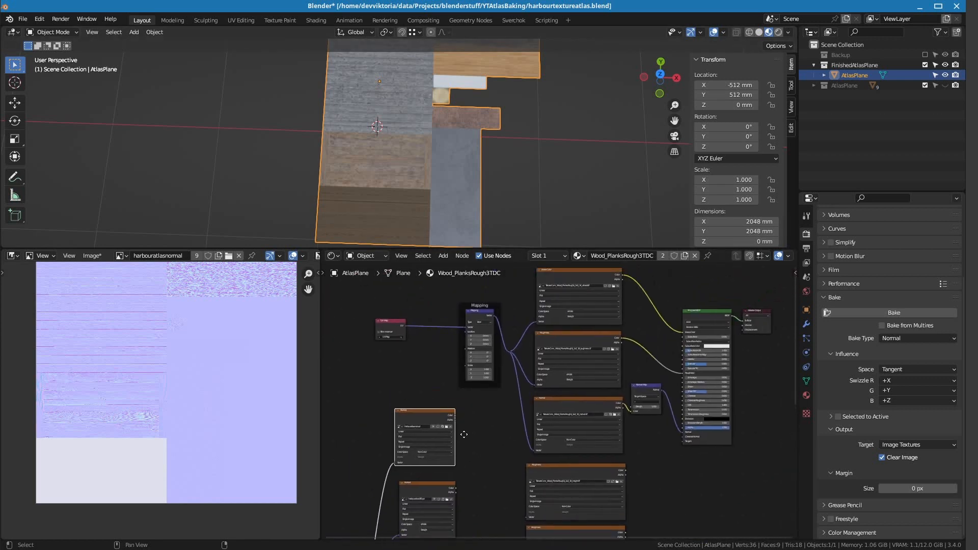
scroll(462, 436, "up", 3)
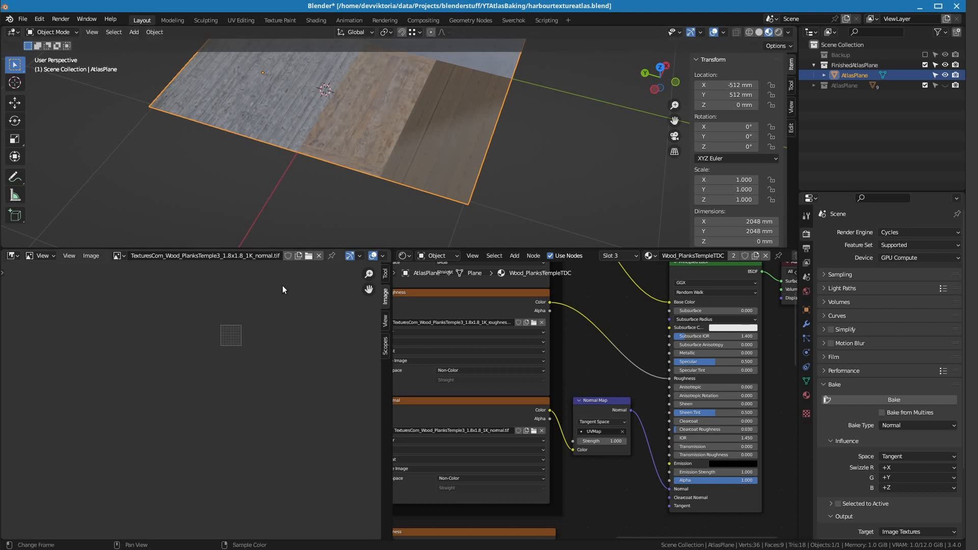
Remove the surplus parent-folder level from the file path of TexturesCom_Wood_PlanksTemple3_1.8x1.8_1K_normal.tif and check the planks on the atlas plane.
scroll(212, 344, "up", 3)
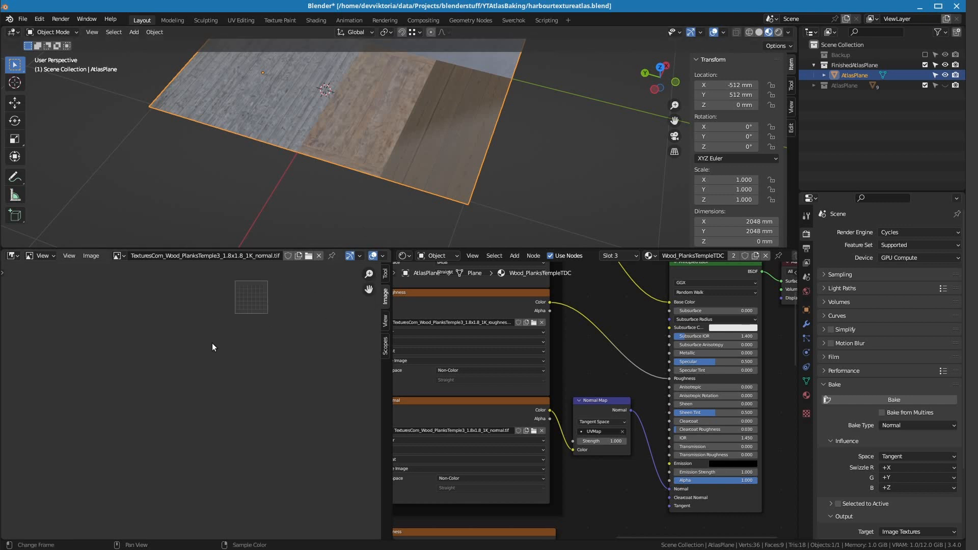
middle_click_drag(212, 343, 130, 463)
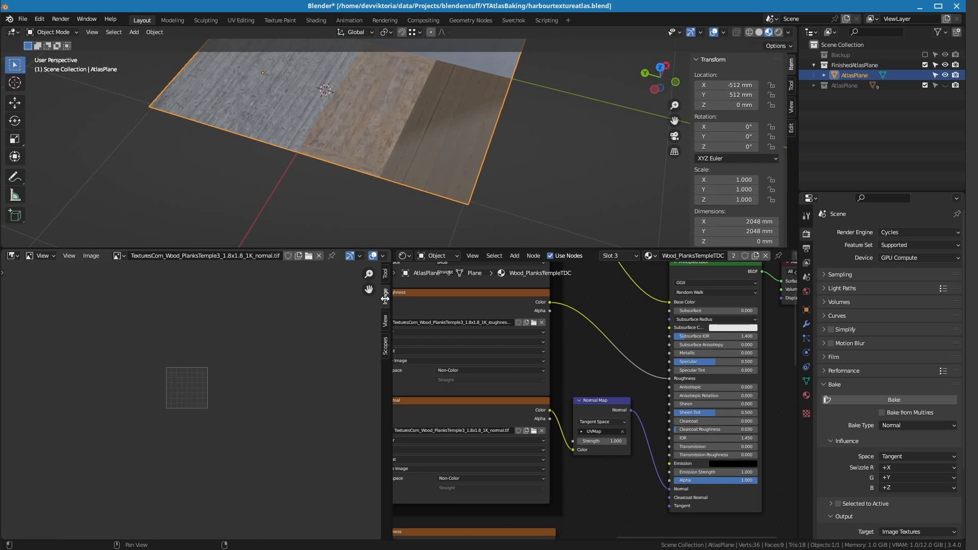
left_click_drag(384, 299, 28, 308)
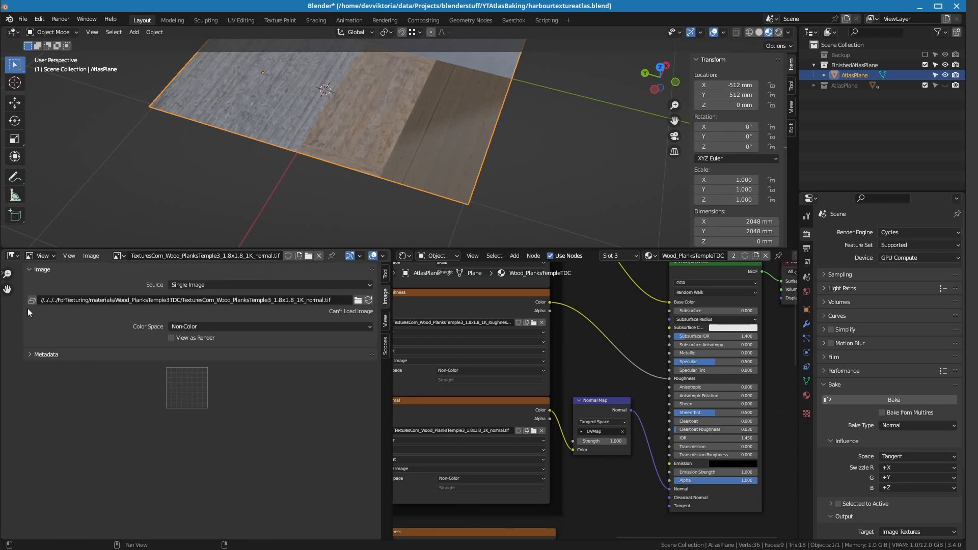
left_click(53, 298)
left_click(53, 299)
key("Right")
key("Delete")
key("Return")
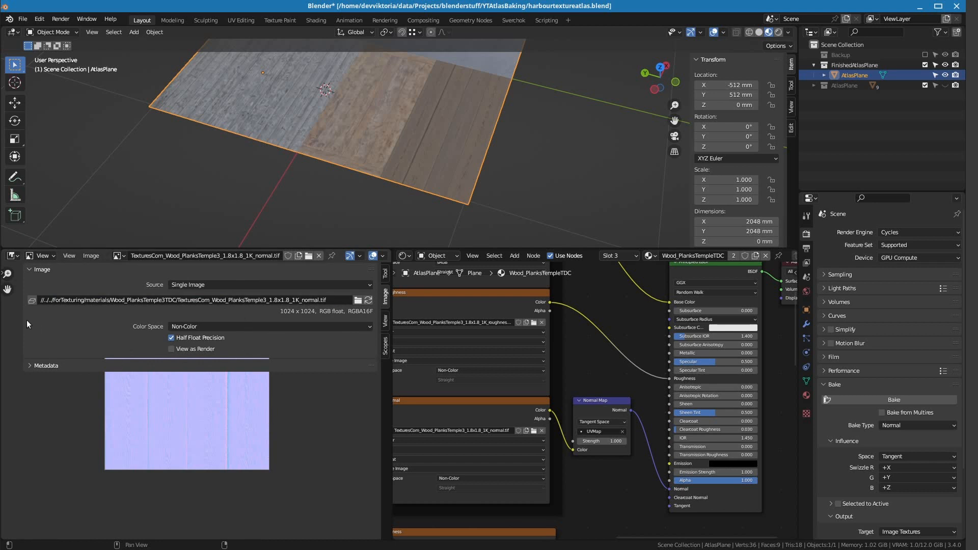
left_click_drag(23, 321, 463, 319)
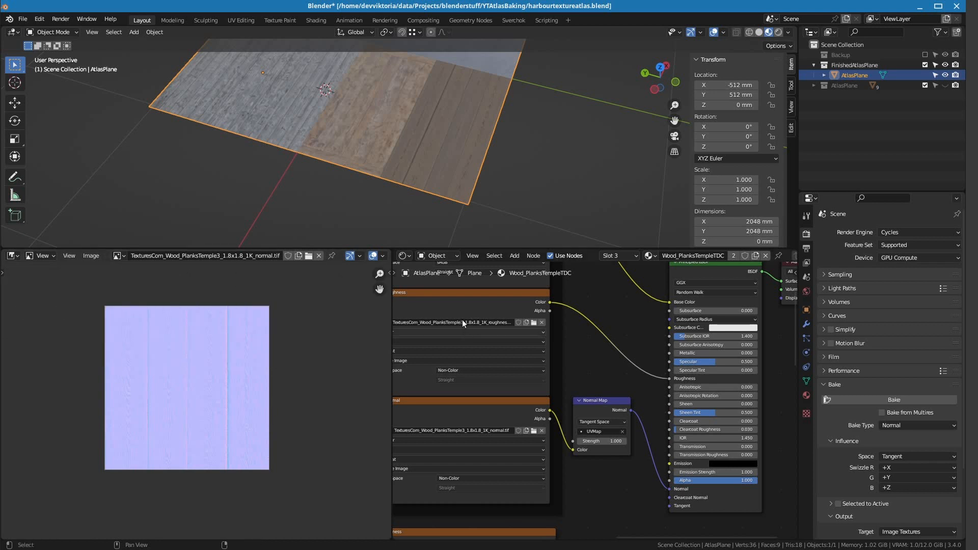
middle_click_drag(508, 187, 322, 260)
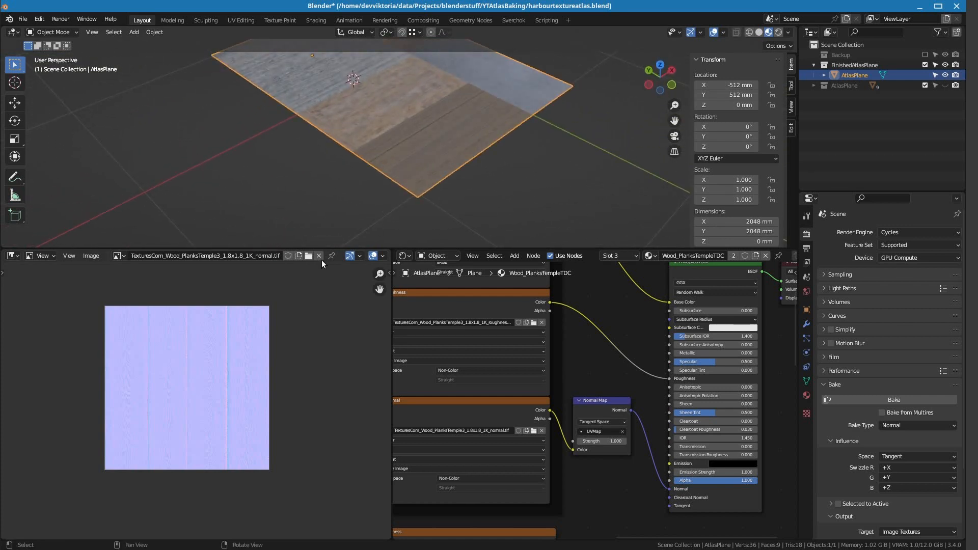
scroll(279, 383, "down", 2)
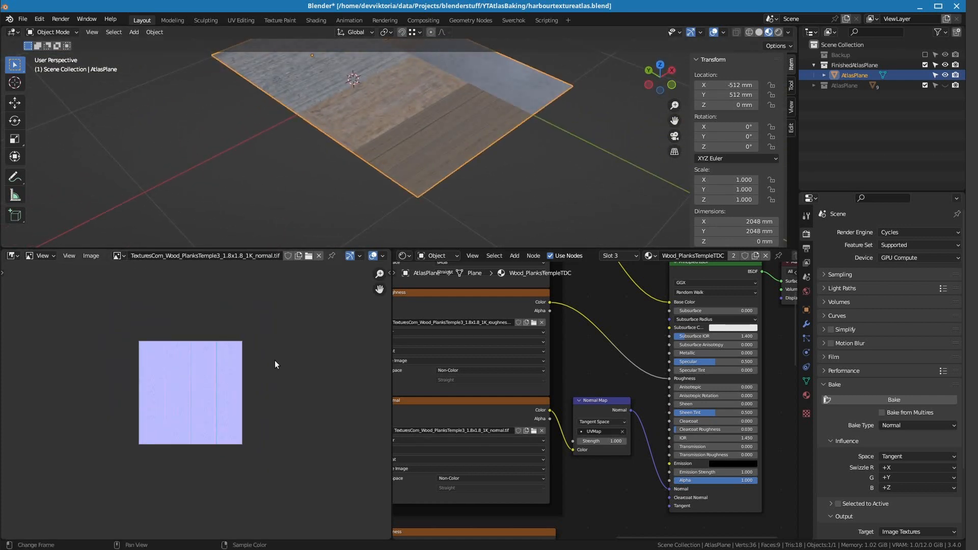
Make harbouratlasnormal the active image node in Wood_PlanksTempleTDC and show that image in the image editor.
scroll(479, 374, "down", 5)
middle_click_drag(485, 409, 704, 373)
scroll(595, 417, "down", 1)
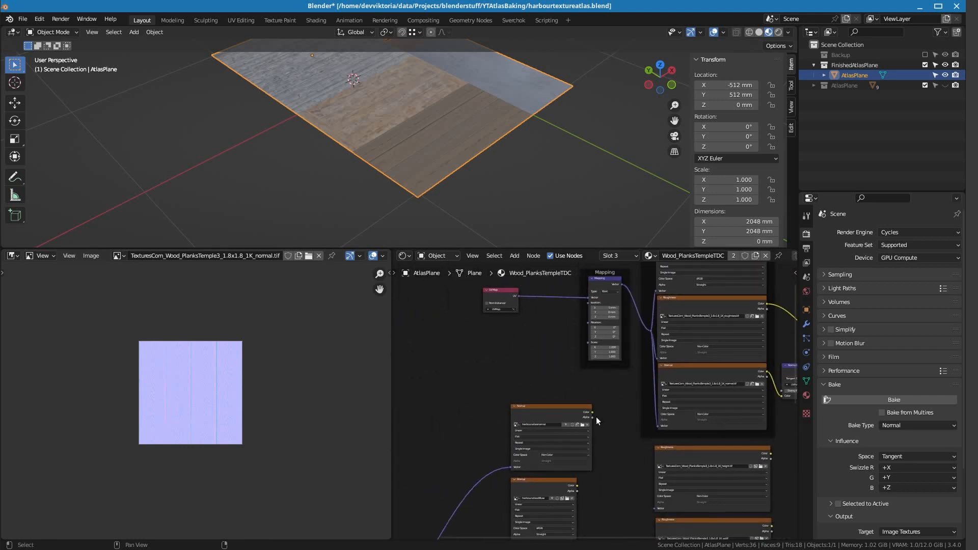
left_click(540, 405)
middle_click_drag(637, 373, 570, 368)
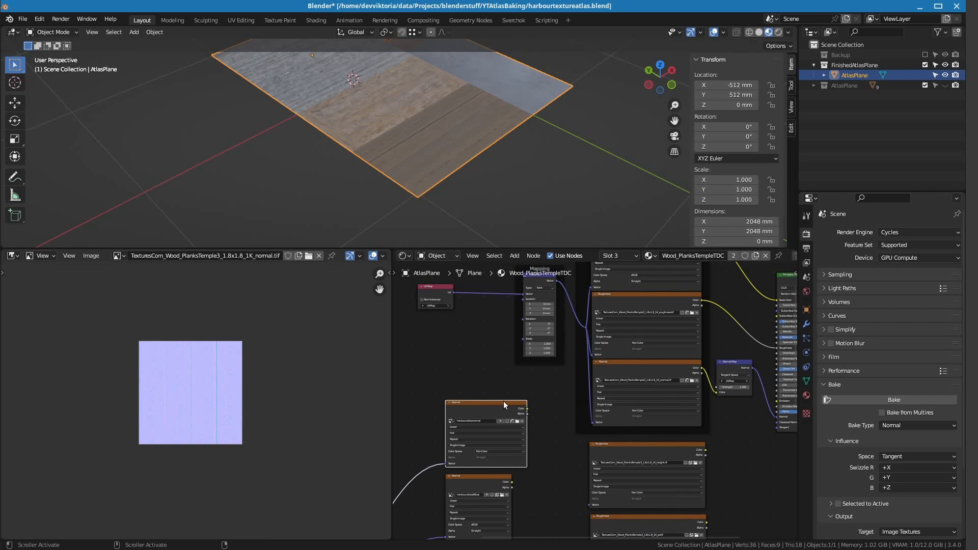
left_click(123, 256)
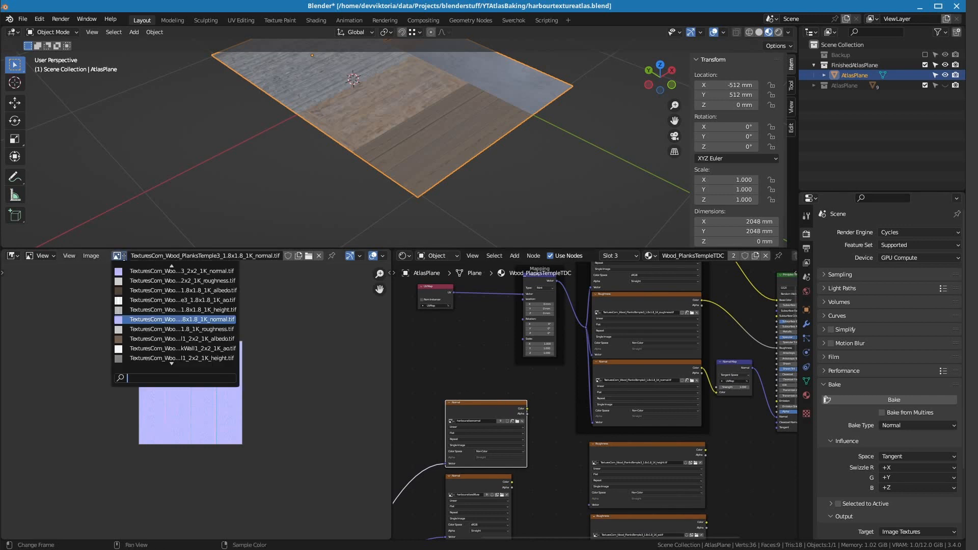
left_click(476, 478)
left_click(466, 402)
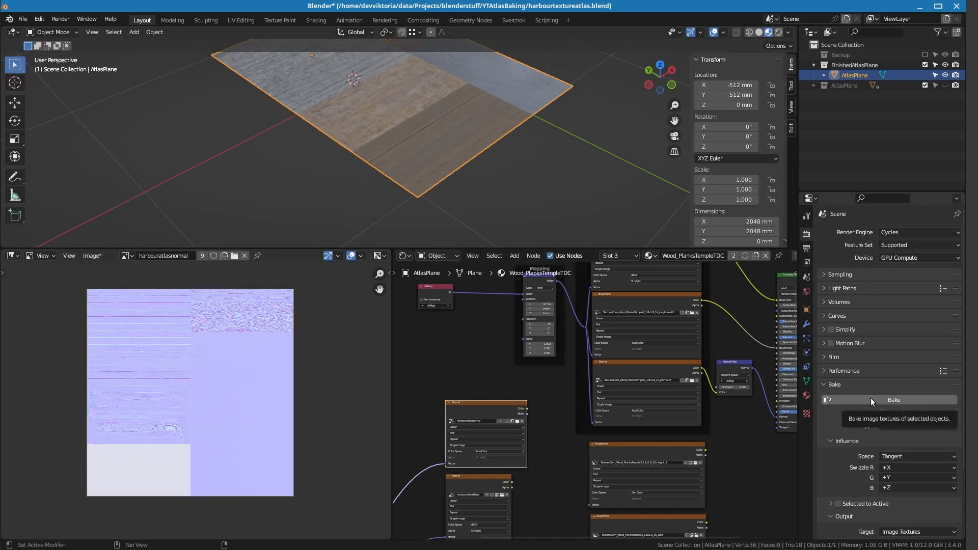
Bake the normal map of AtlasPlane into harbouratlasnormal again and save the baked image.
scroll(869, 398, "down", 4)
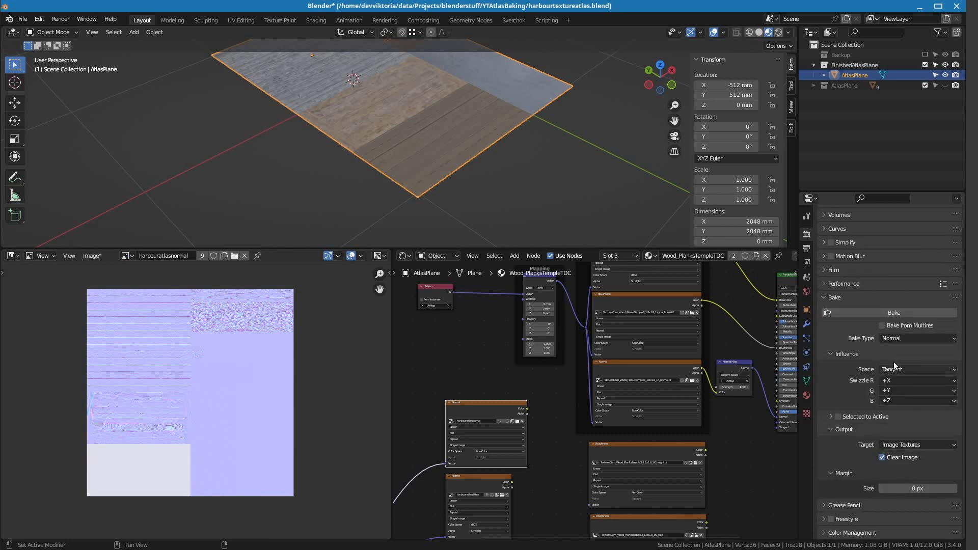
left_click(874, 312)
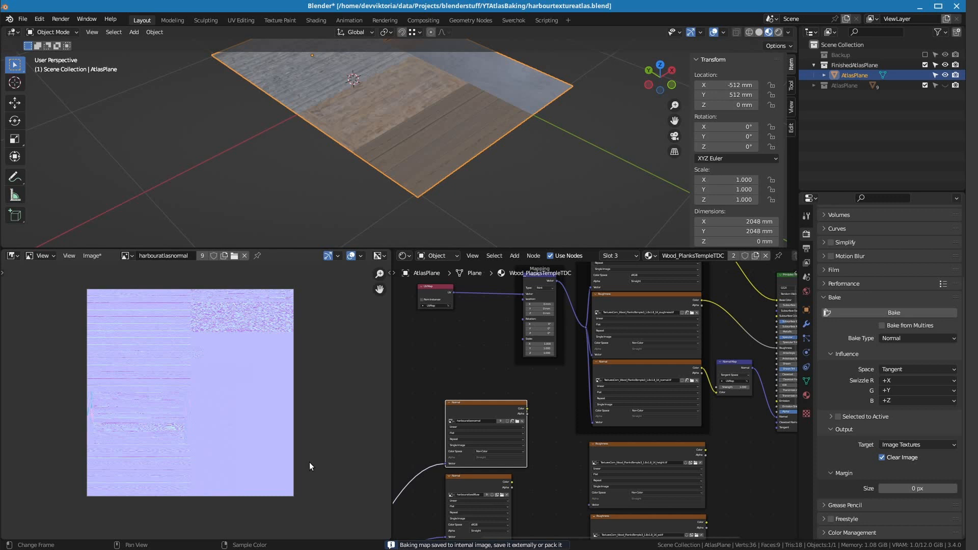
left_click(97, 258)
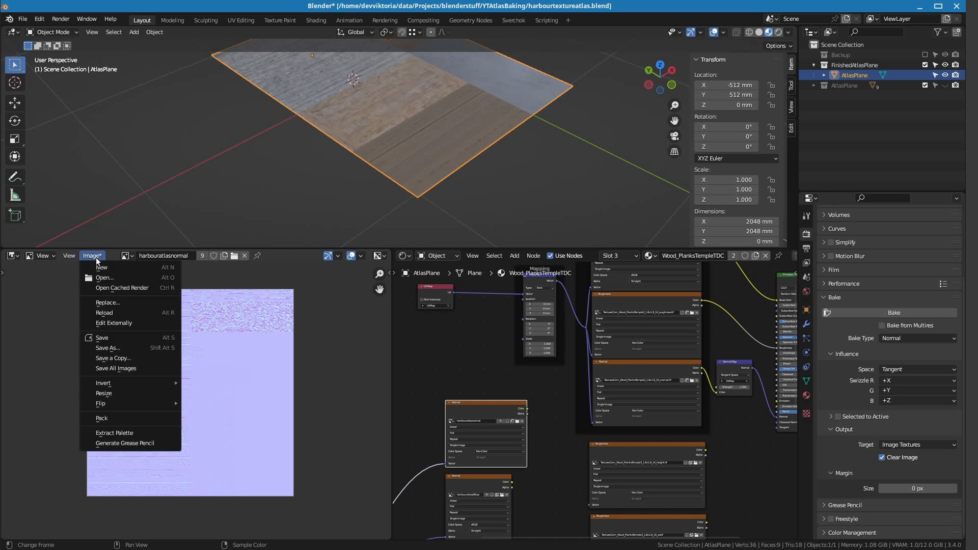
left_click(109, 338)
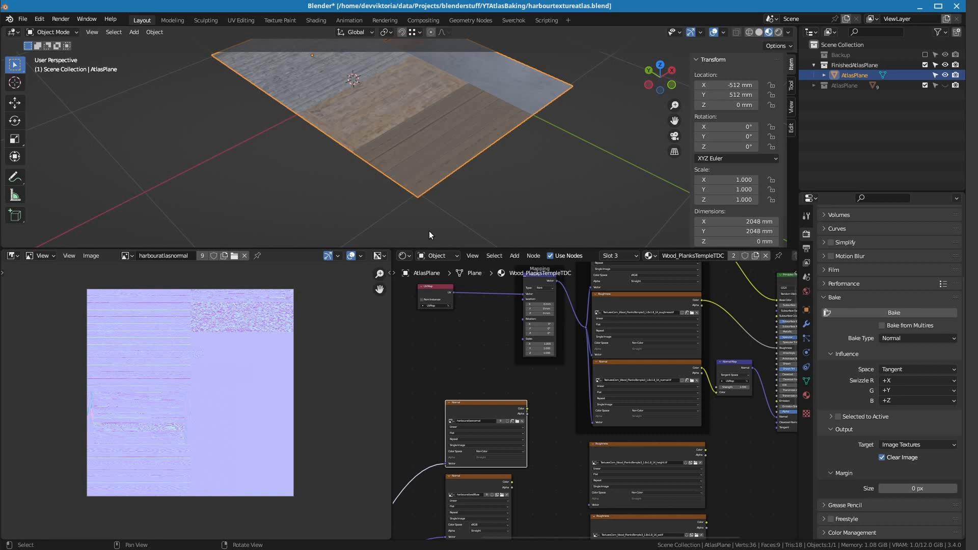
Make harbouratlasroughness the active image node in the five wood materials, from Wood_PlanksRough3TDC to Wood063ACG.
scroll(580, 437, "down", 1)
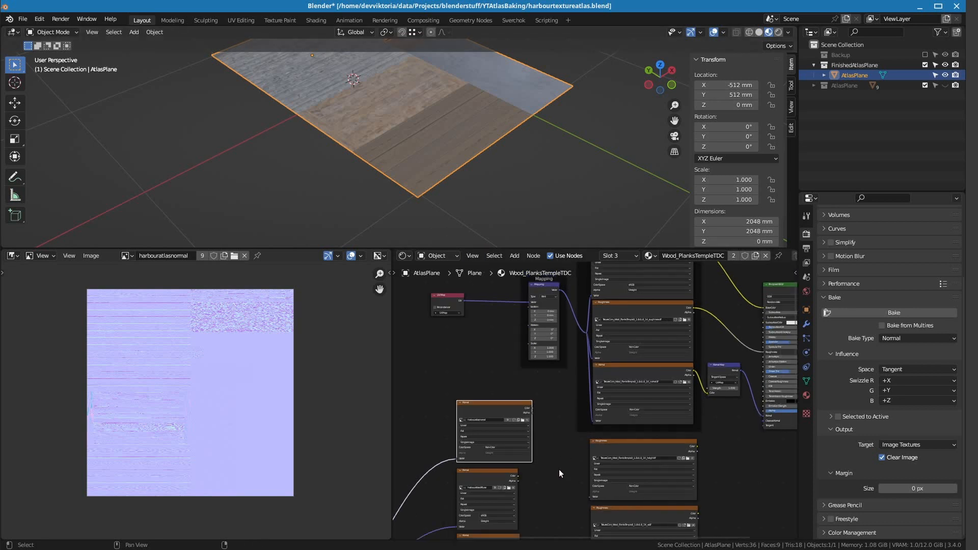
scroll(558, 469, "down", 5, "shift")
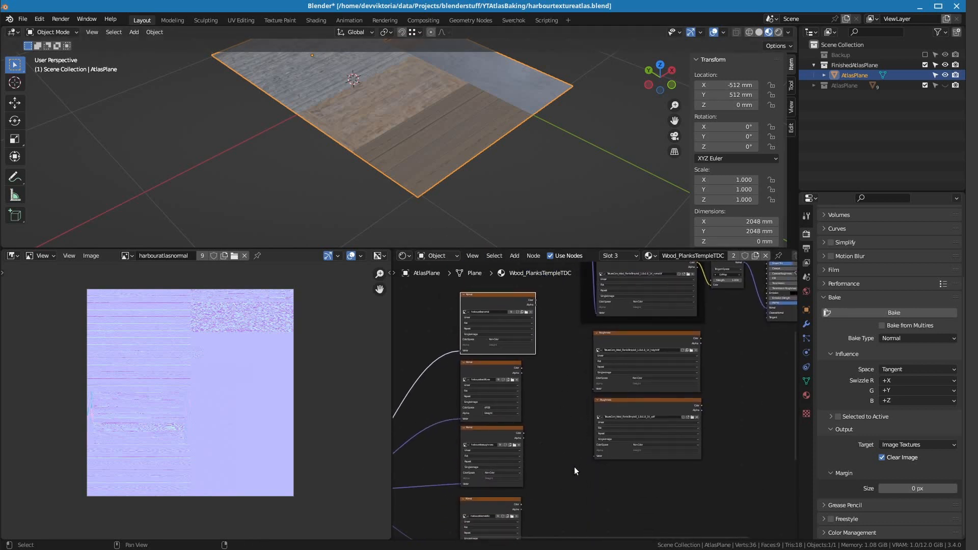
scroll(573, 466, "up", 1)
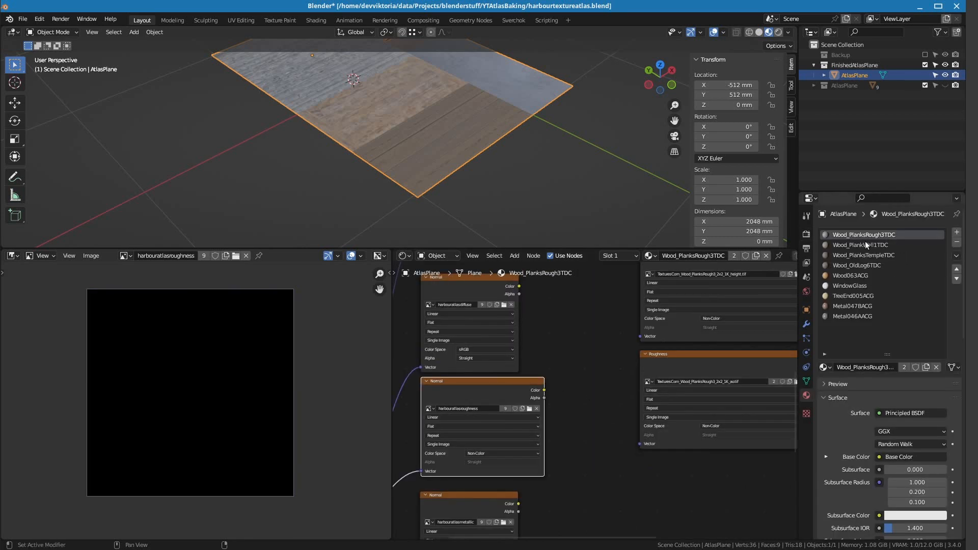
left_click(863, 245)
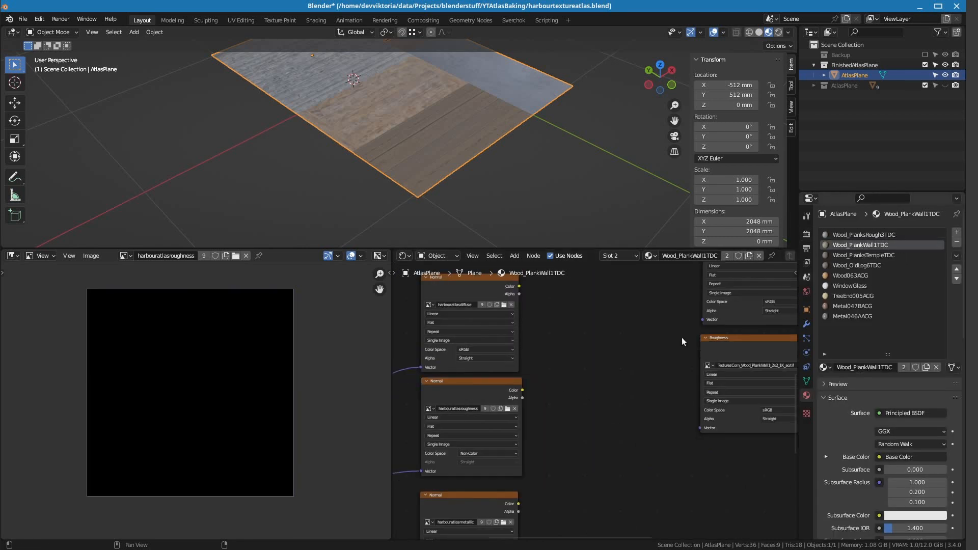
left_click(866, 254)
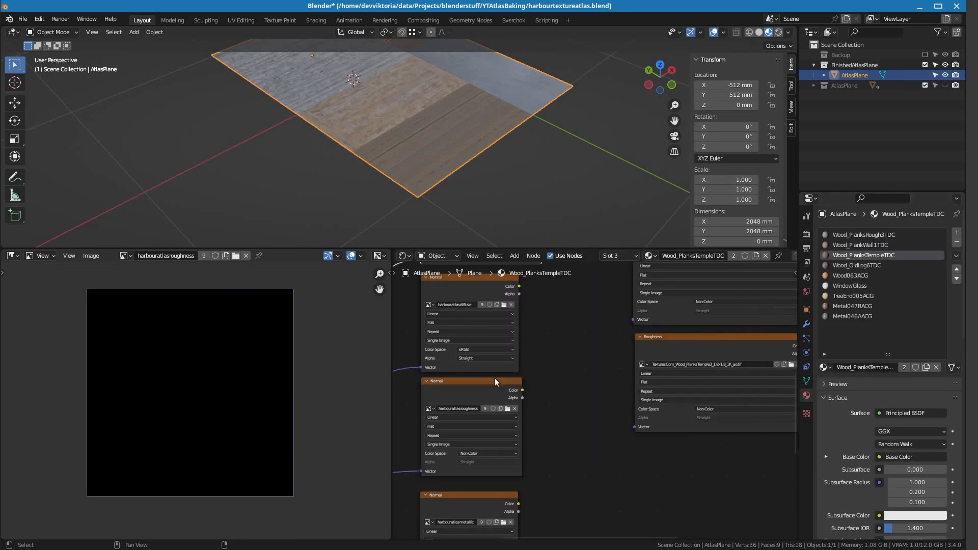
left_click(866, 265)
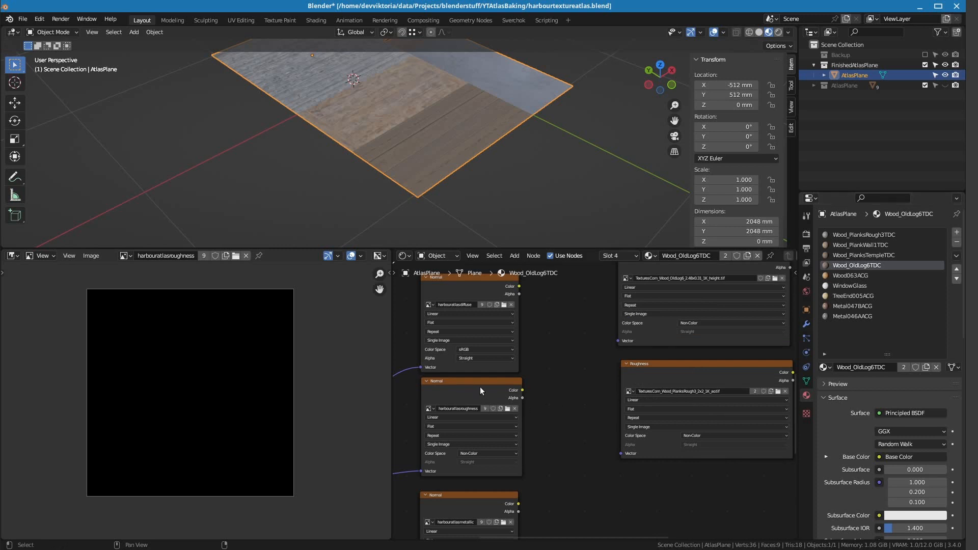
left_click(850, 275)
Make harbouratlasroughness the active image node in TreeEnd005ACG, Metal047BACG and Metal046AACG.
left_click(853, 295)
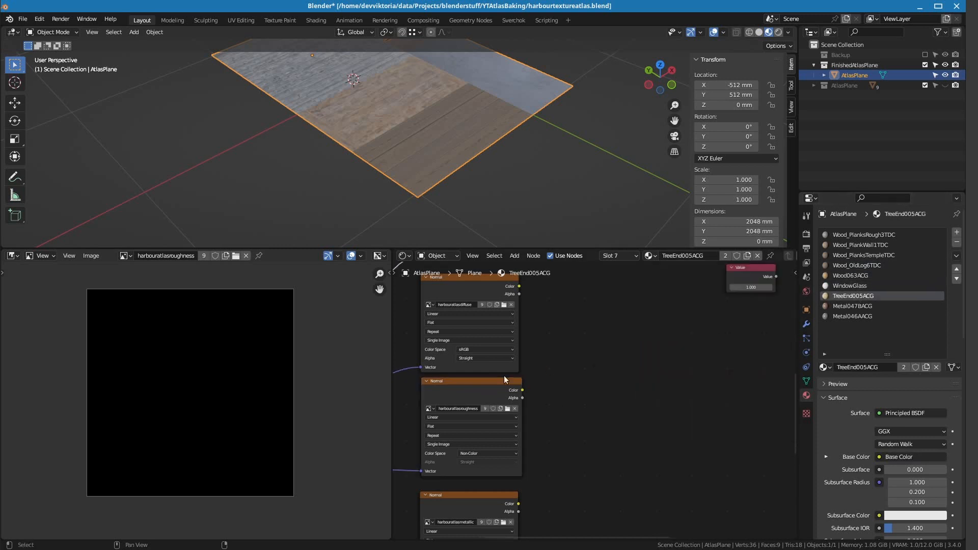
left_click(504, 380)
left_click(852, 306)
left_click(478, 386)
left_click(852, 317)
left_click(494, 311)
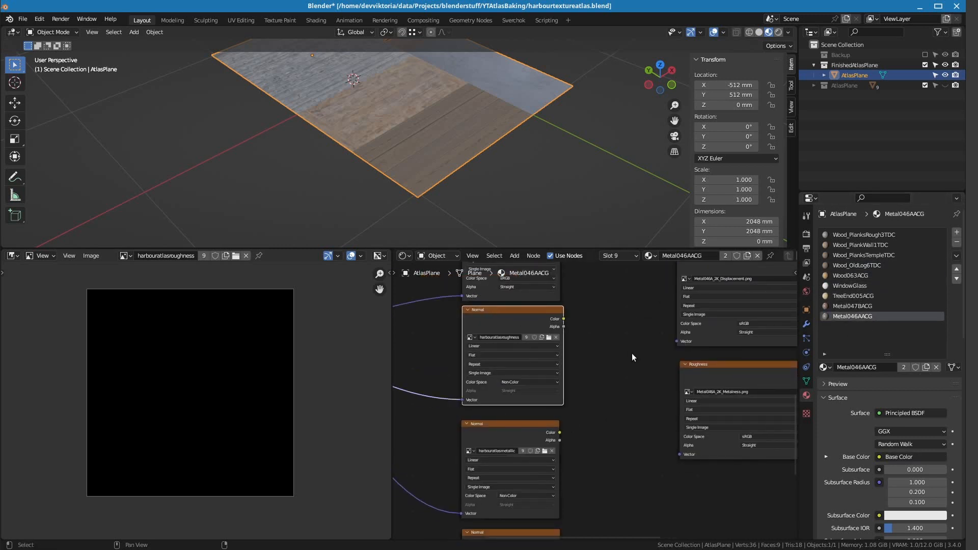
left_click(852, 306)
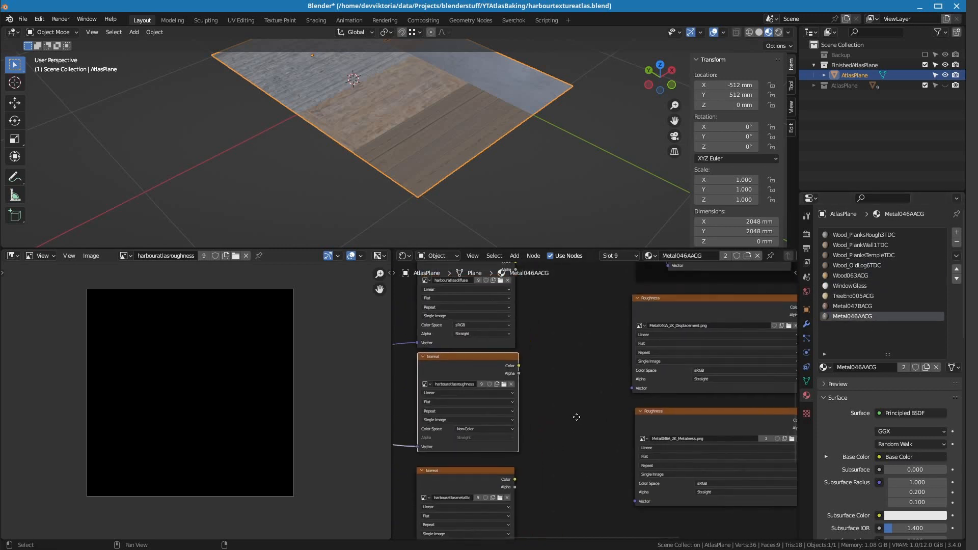
left_click(844, 316)
Set the bake type to Roughness, turn off Clear Image and bake AtlasPlane into harbouratlasroughness.
left_click(806, 234)
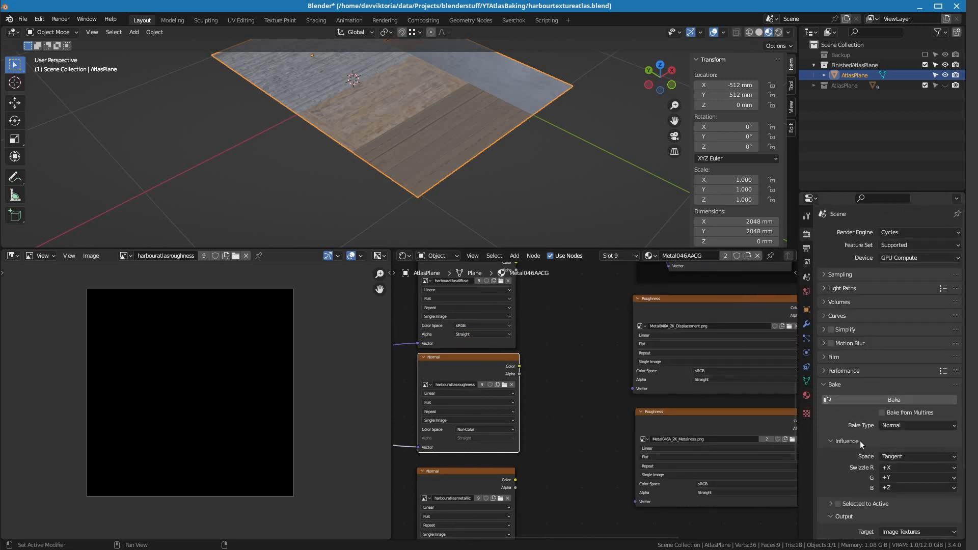
left_click(899, 426)
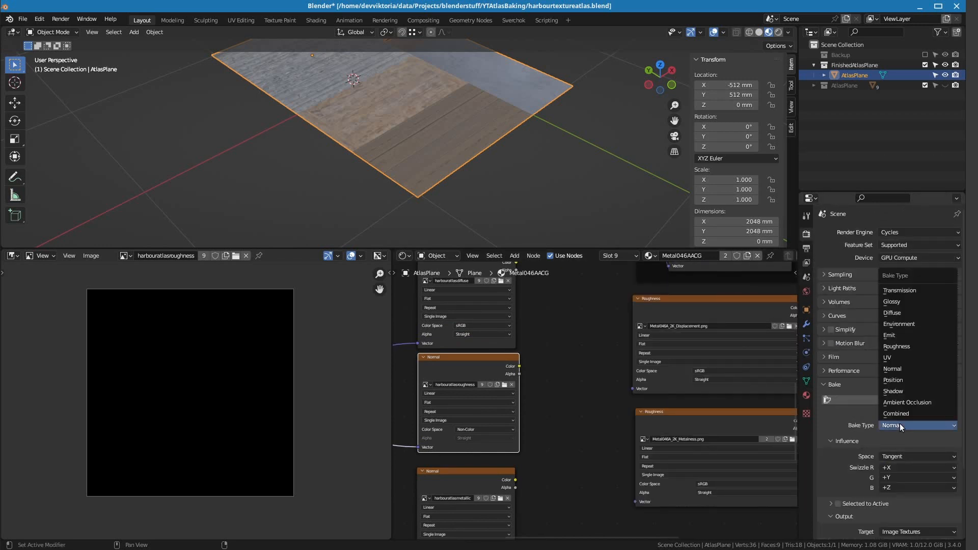
left_click(911, 345)
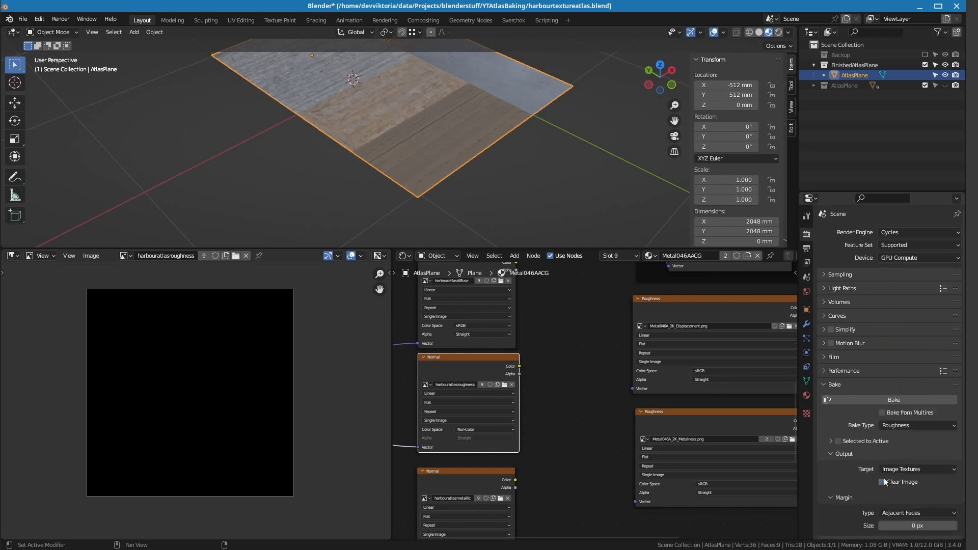
scroll(865, 500, "down", 2)
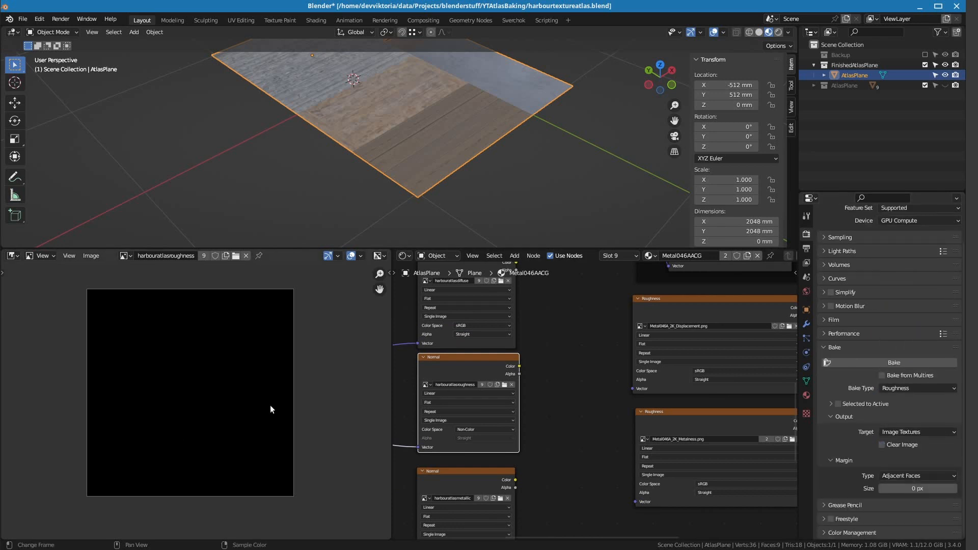
left_click(862, 361)
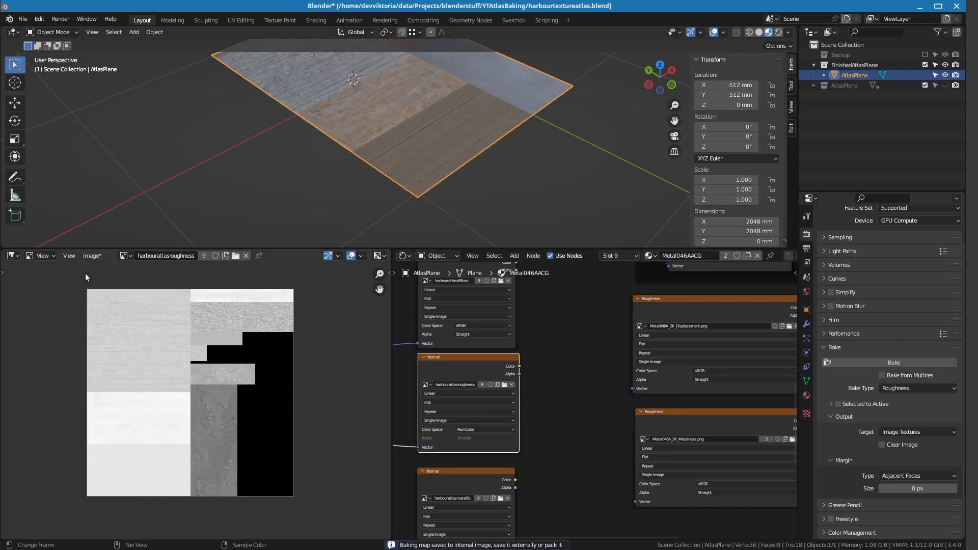
Check the baked roughness map in the image editor and save the harbouratlasroughness image.
scroll(132, 405, "up", 3)
scroll(132, 405, "down", 2)
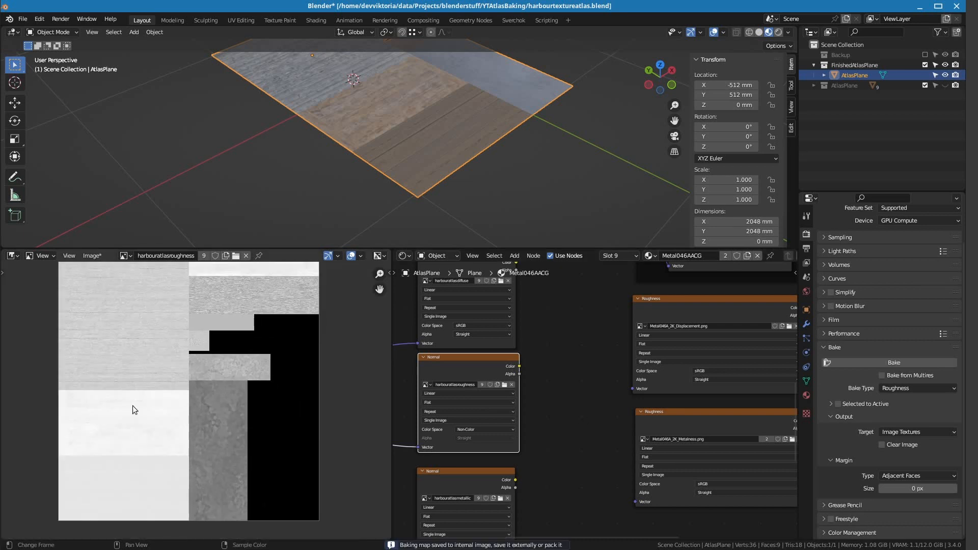
left_click(90, 256)
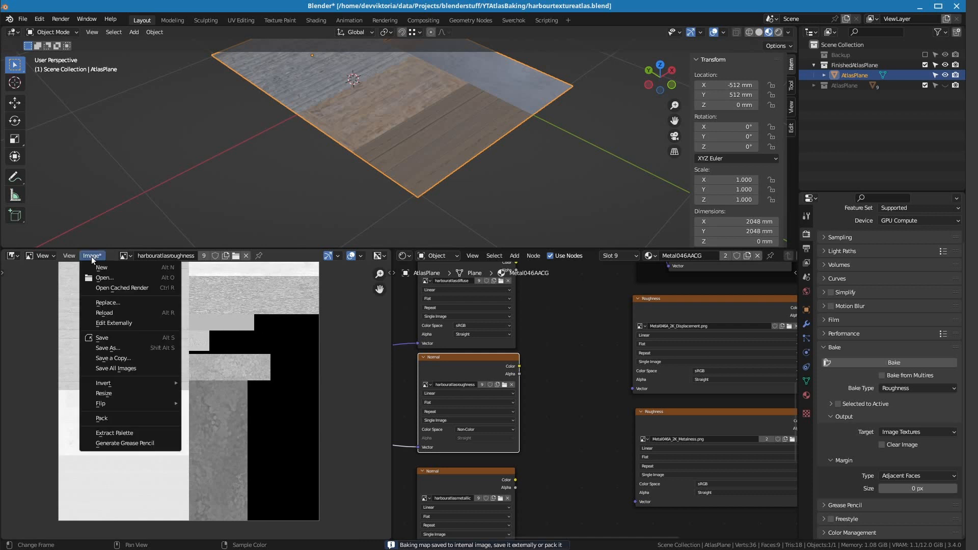
left_click(109, 340)
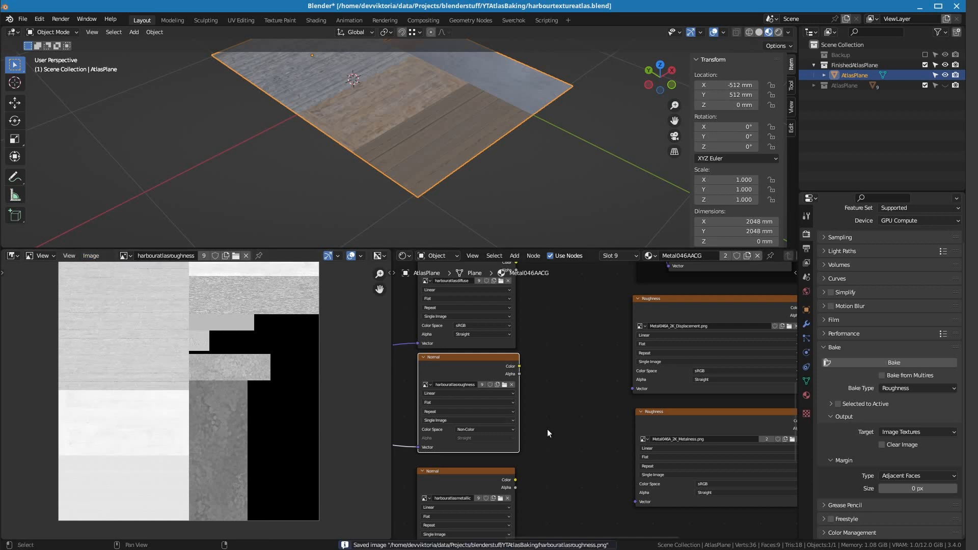
Examine the remaining atlas image nodes for metallic and height in Metal046AACG and review the available bake types.
scroll(546, 428, "down", 5)
middle_click_drag(576, 515, 574, 392)
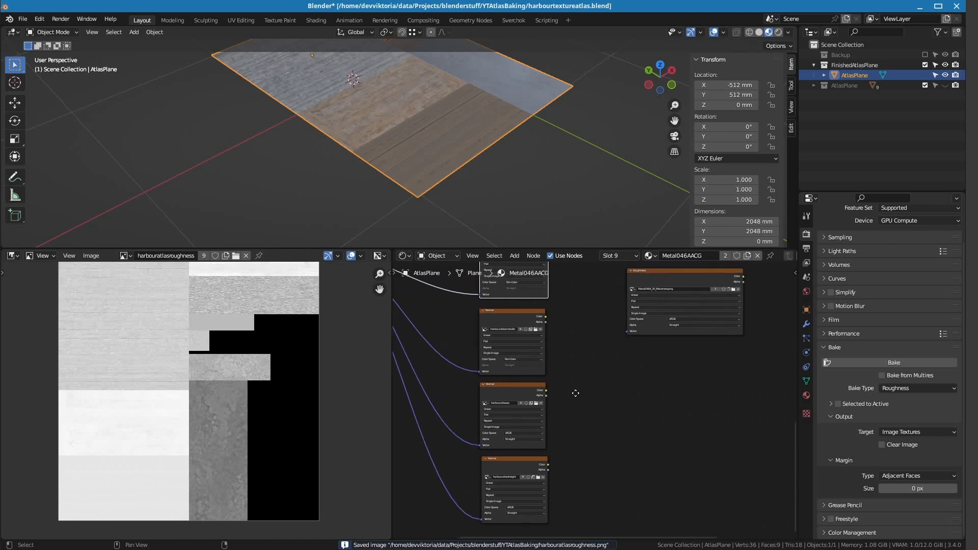
scroll(611, 469, "up", 3)
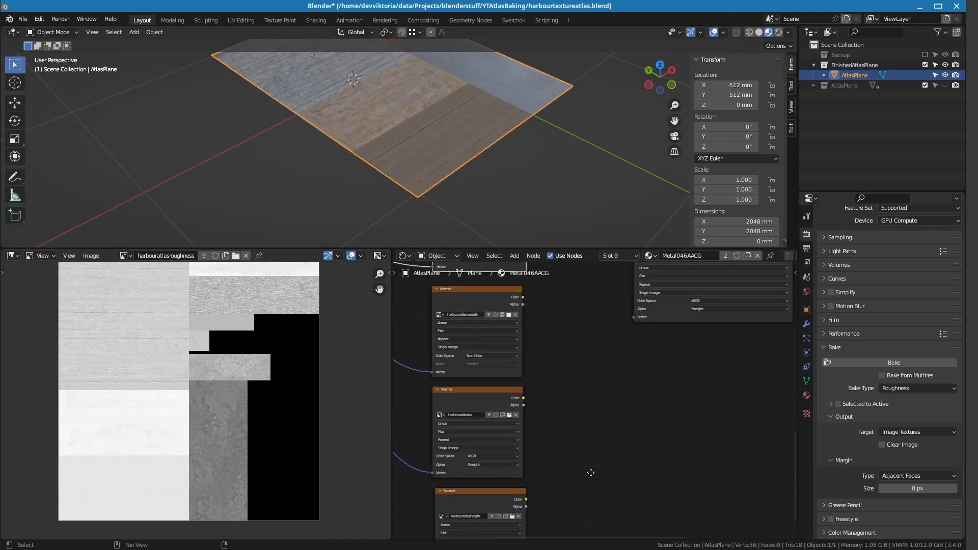
middle_click_drag(590, 472, 608, 451)
scroll(609, 454, "down", 1)
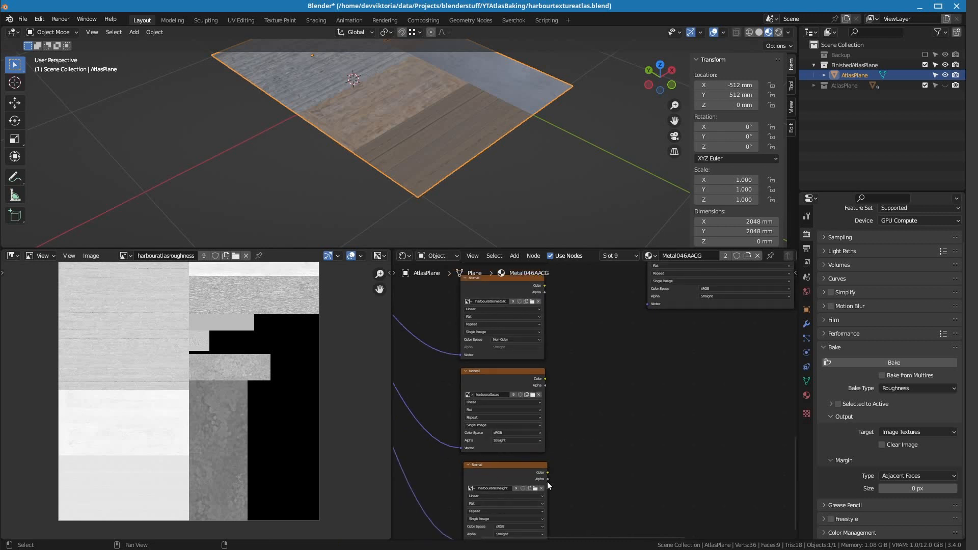
middle_click_drag(618, 448, 508, 476)
left_click(912, 388)
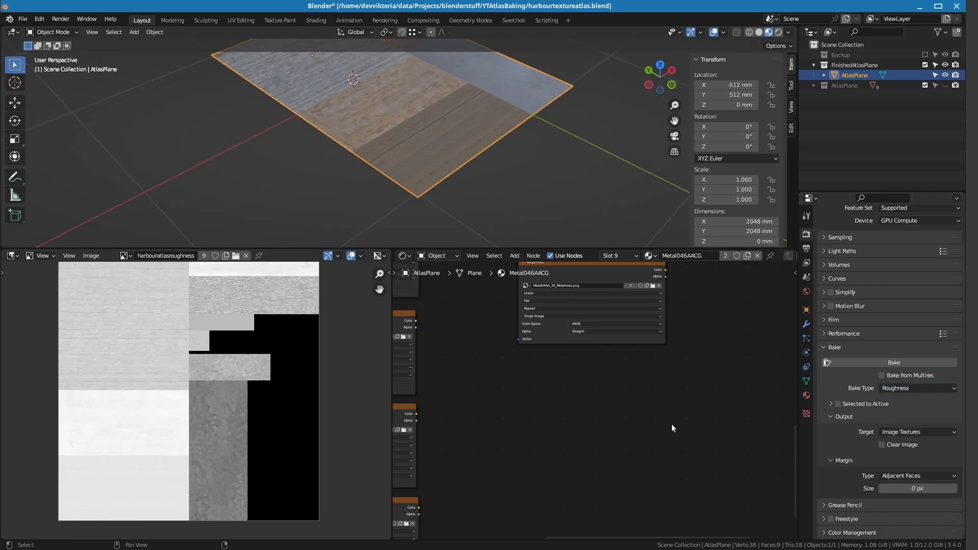
Examine how the texture nodes of Metal046AACG feed the Principled BSDF and compare its inputs with the bake types.
scroll(671, 423, "down", 3)
middle_click_drag(524, 520, 484, 346)
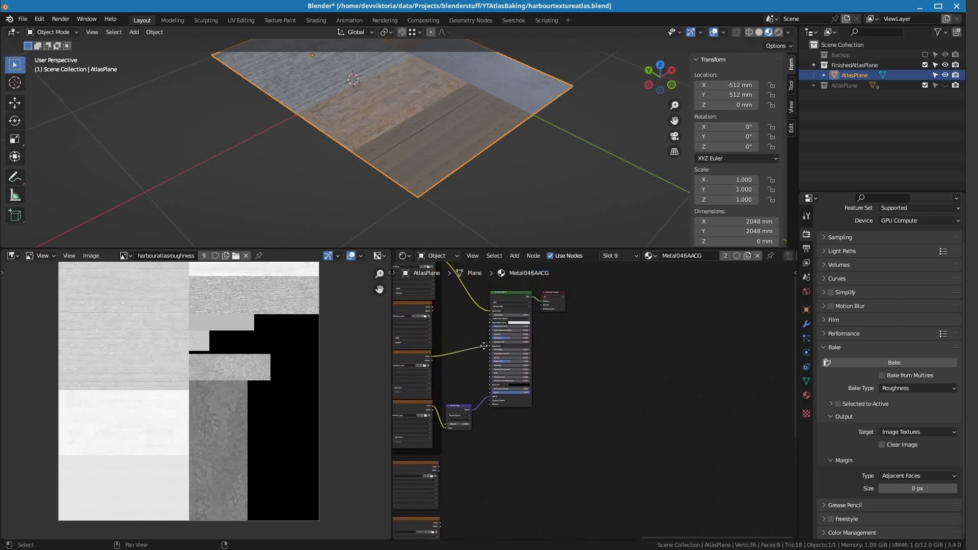
middle_click_drag(521, 424, 656, 436)
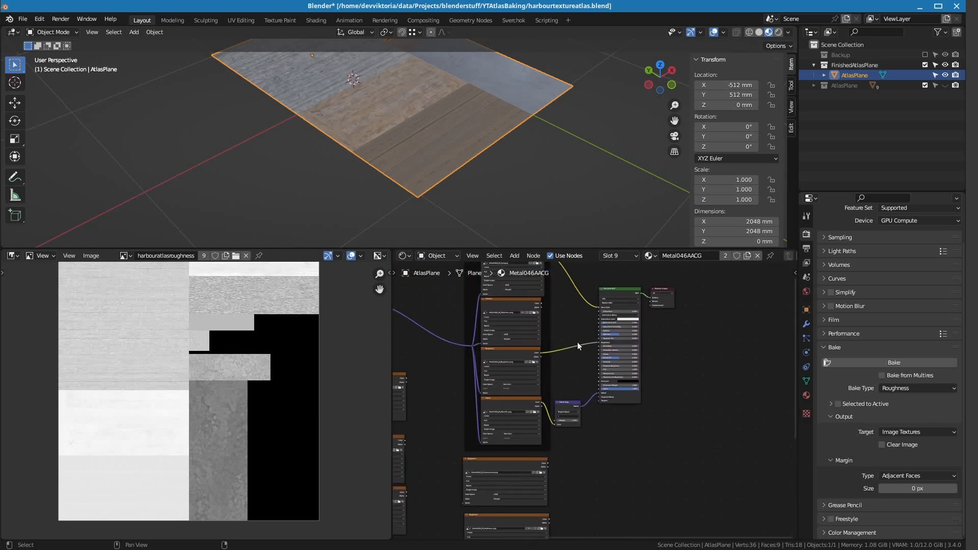
scroll(683, 380, "up", 3)
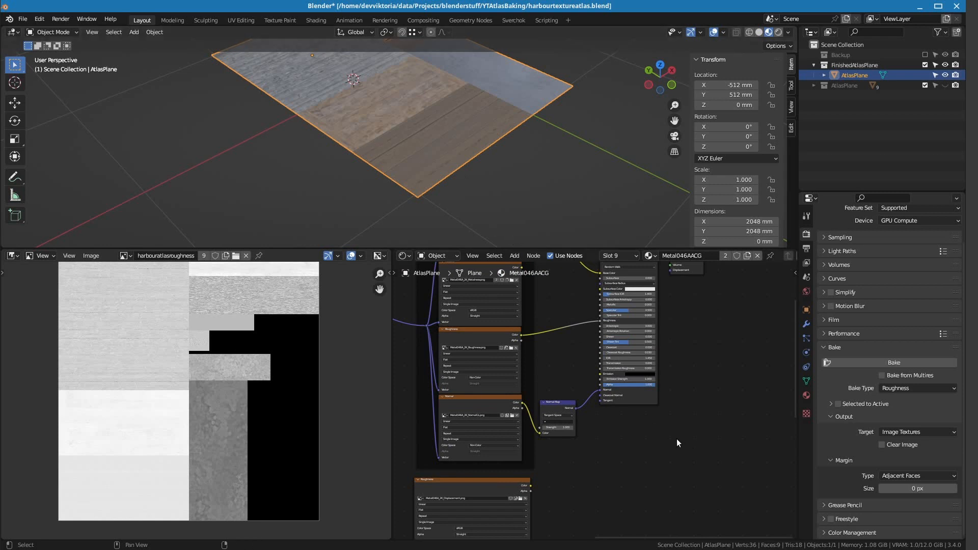
middle_click_drag(677, 439, 690, 499)
left_click(906, 388)
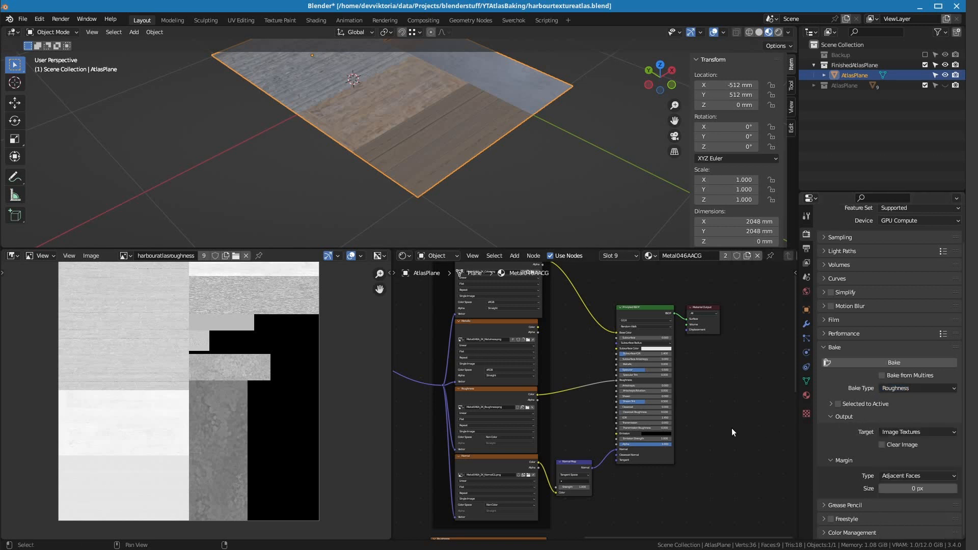
middle_click_drag(726, 472, 729, 364)
middle_click_drag(648, 443, 639, 528)
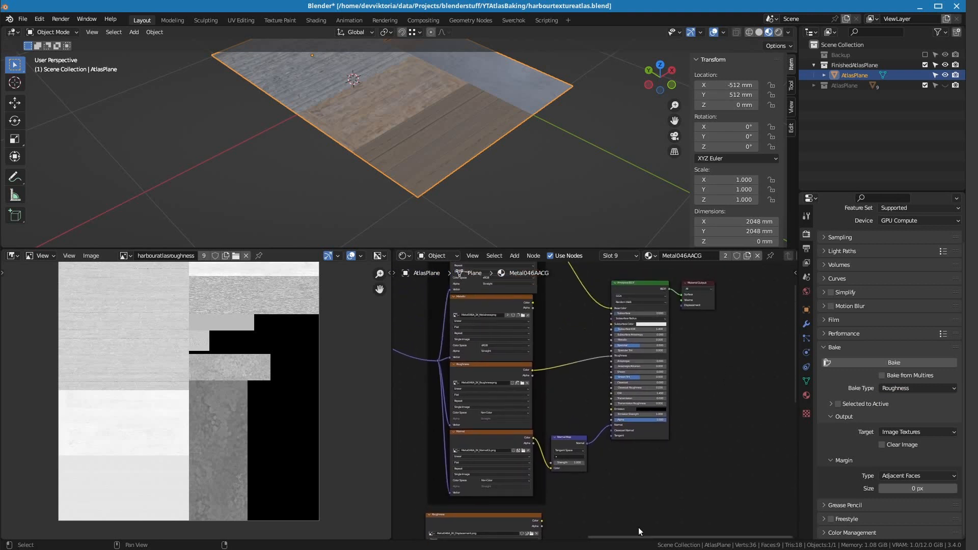
Connect the Color output of the Metalness texture to the Emission input of the Principled BSDF in Metal046AACG.
scroll(637, 527, "up", 1)
middle_click_drag(572, 387, 571, 432)
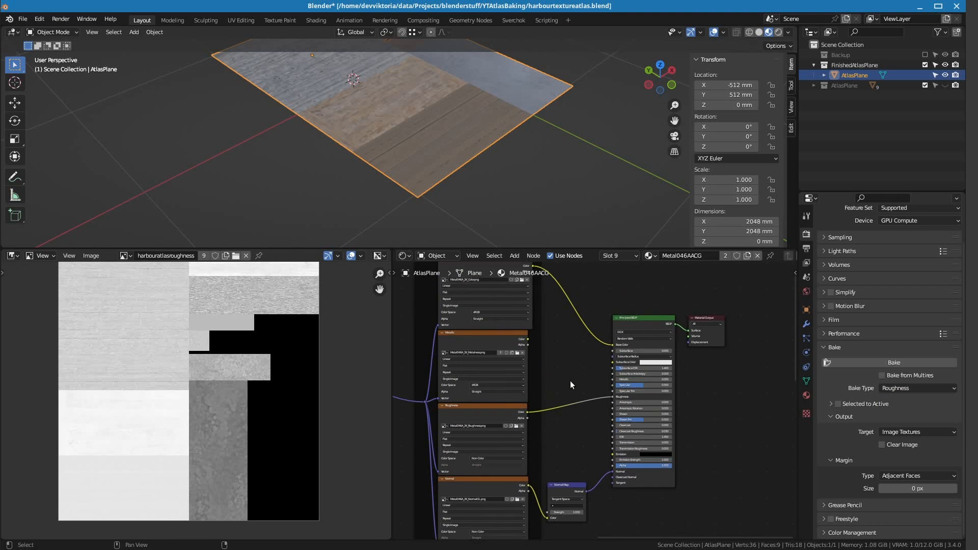
scroll(562, 364, "up", 1)
left_click_drag(523, 334, 621, 462)
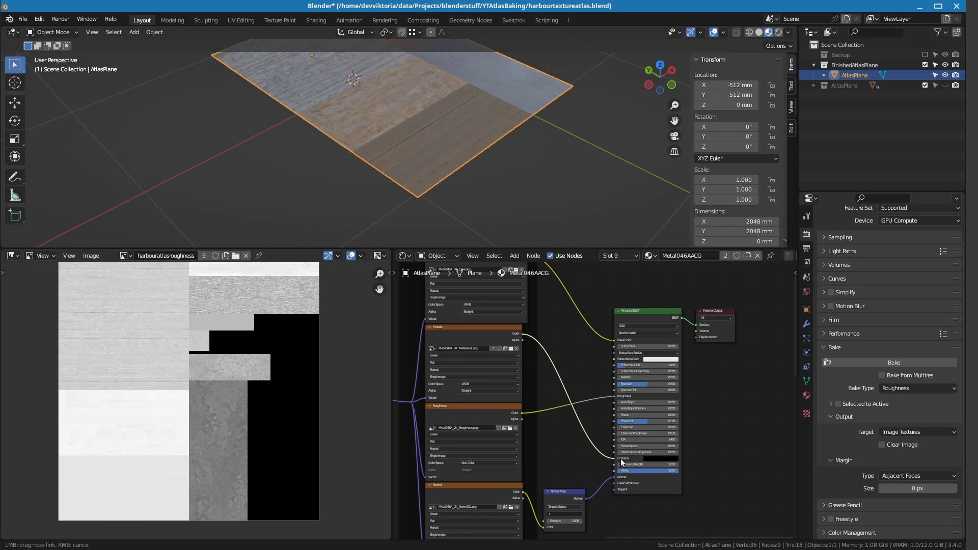
left_click_drag(621, 462, 617, 460)
Link the Metal047B_2K_Metalness.png texture's Color output to the Principled BSDF's Emission input in Metal047BACG.
scroll(865, 253, "up", 3)
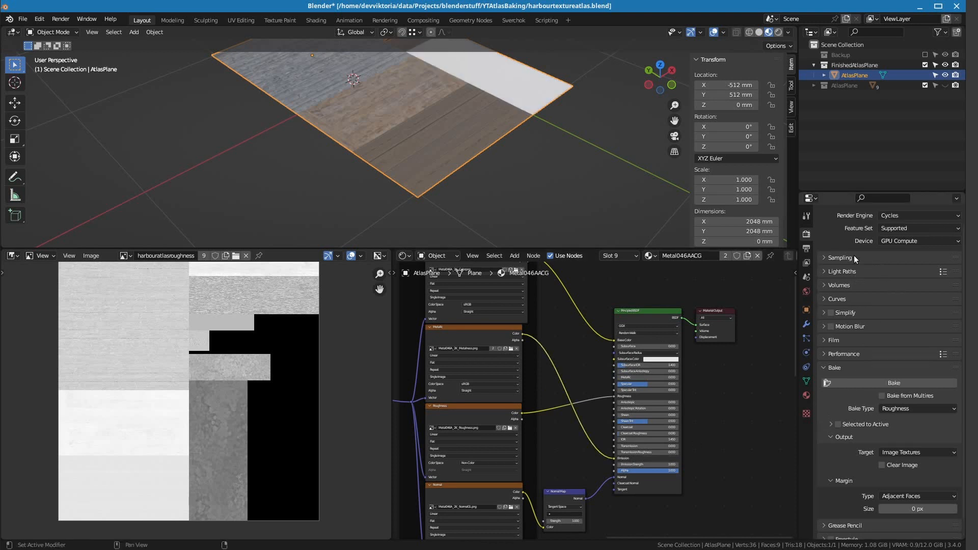
left_click(806, 395)
left_click(851, 306)
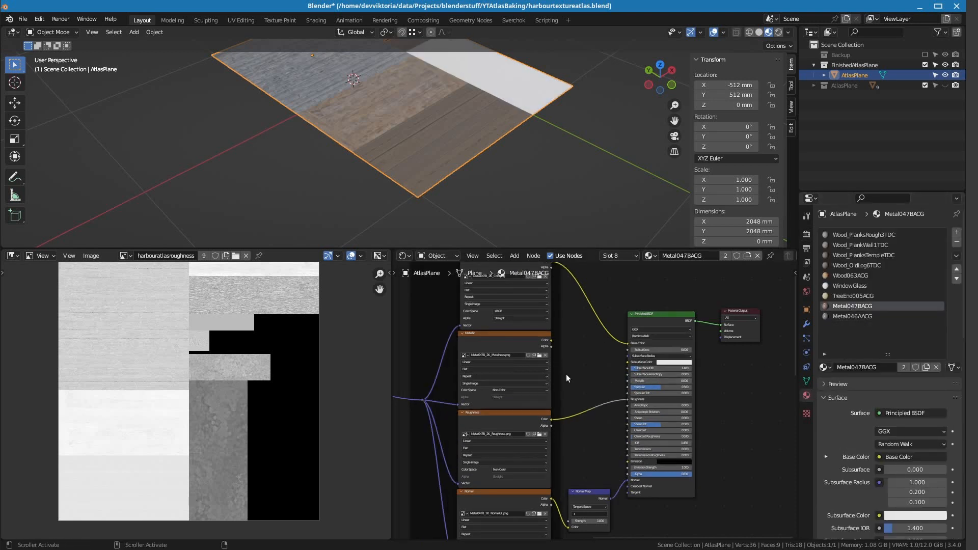
left_click_drag(550, 341, 627, 461)
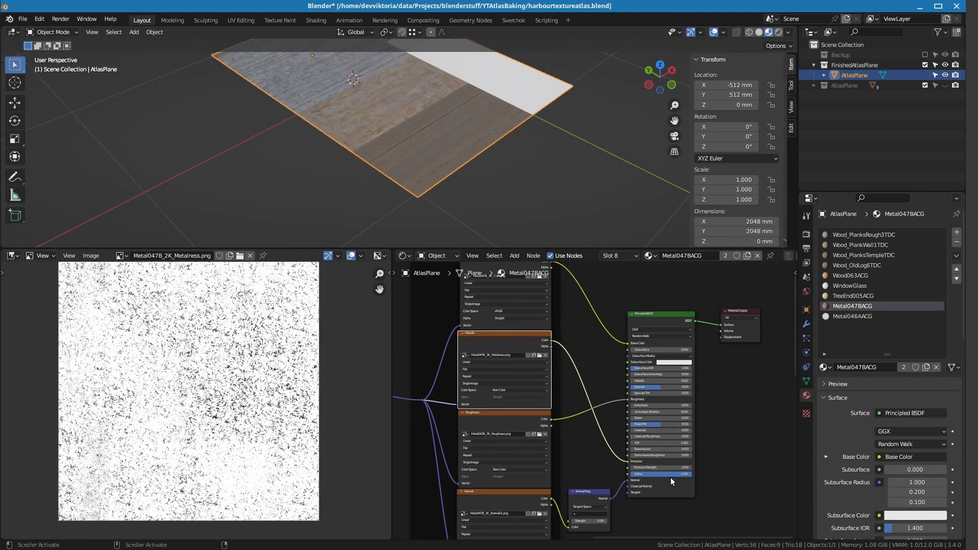
Check the node setups of TreeEnd005ACG, WindowGlass and the wood materials for metalness textures.
left_click(858, 296)
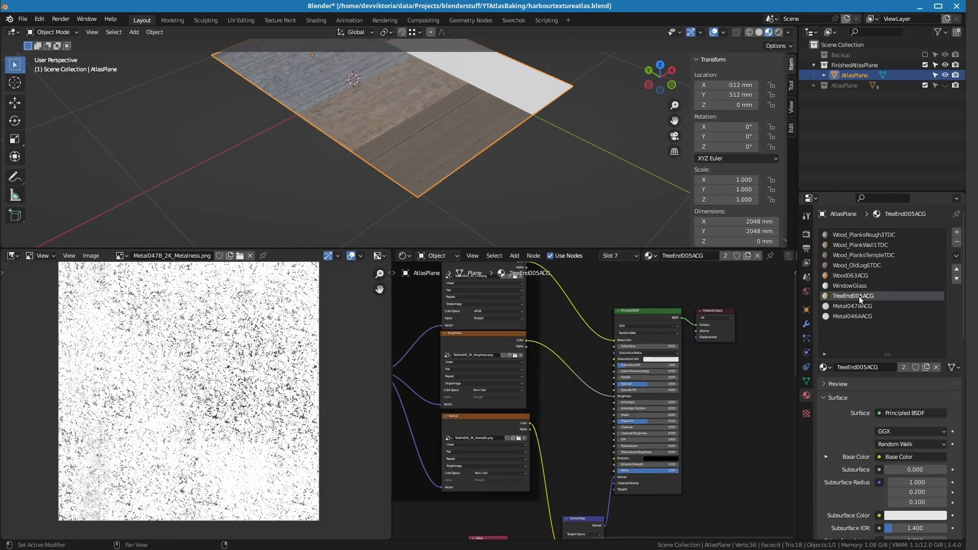
left_click(855, 286)
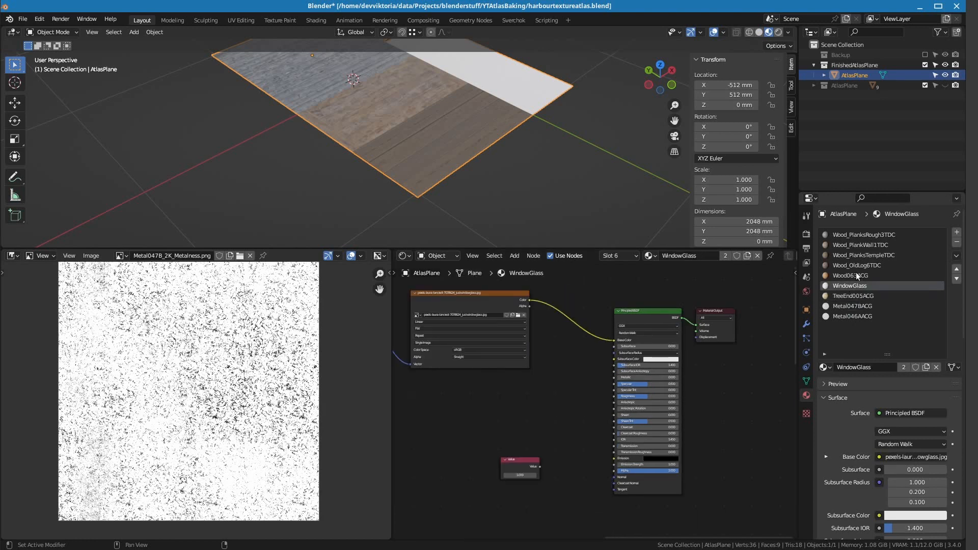
left_click(856, 270)
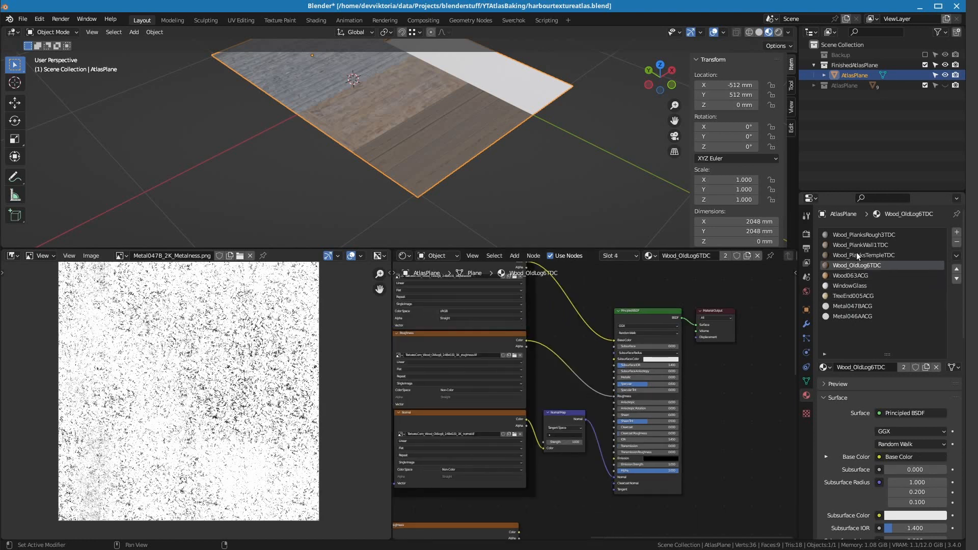
left_click(855, 255)
left_click(855, 246)
left_click(855, 235)
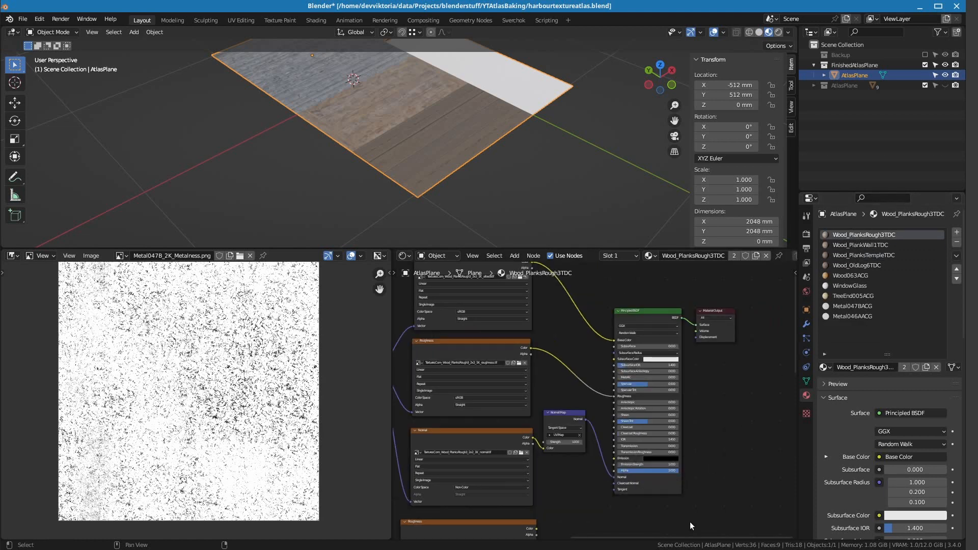
Make the harbouratlasmetallic image texture node active in Wood_PlanksRough3TDC.
middle_click_drag(713, 509, 734, 423)
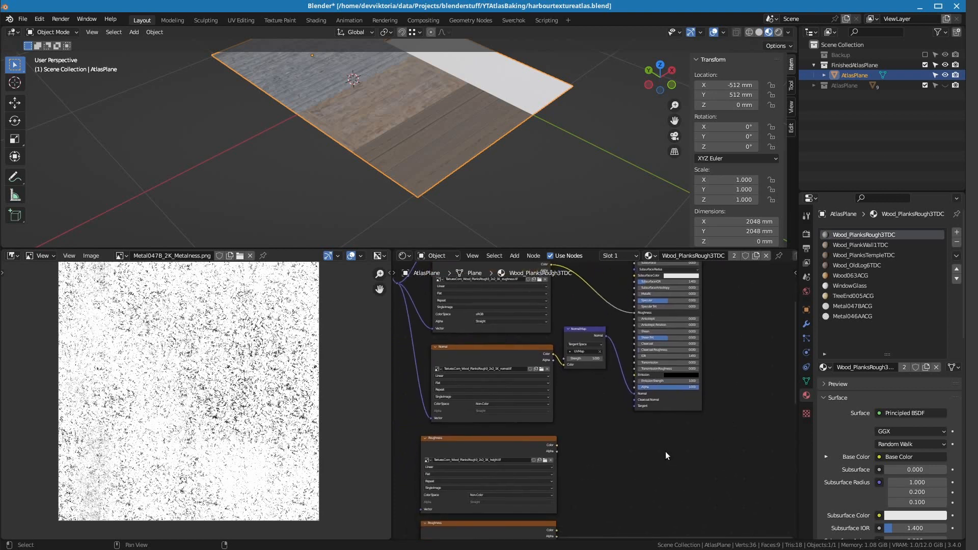
scroll(665, 451, "down", 3)
middle_click_drag(629, 470, 753, 360)
middle_click_drag(515, 487, 606, 384)
scroll(601, 400, "up", 3)
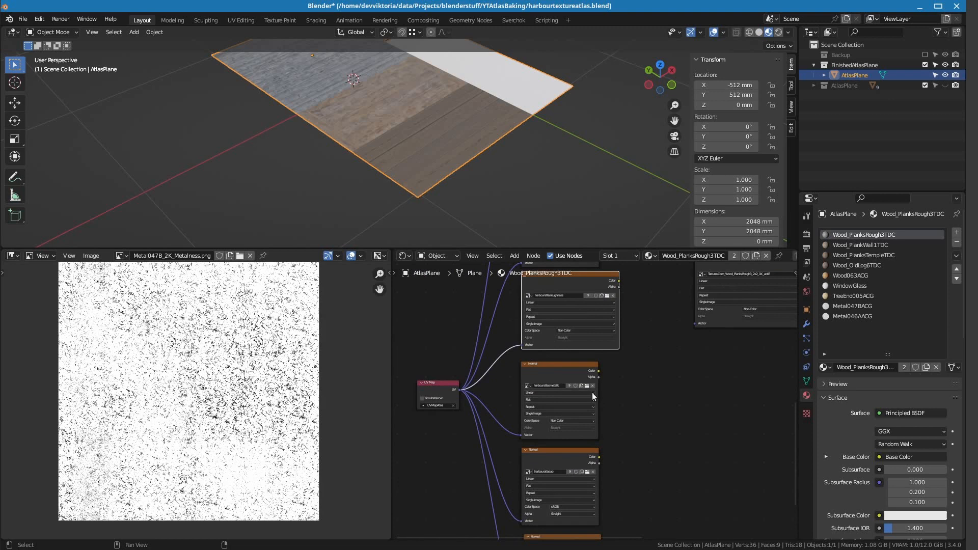
left_click(565, 365)
middle_click_drag(651, 389, 648, 429)
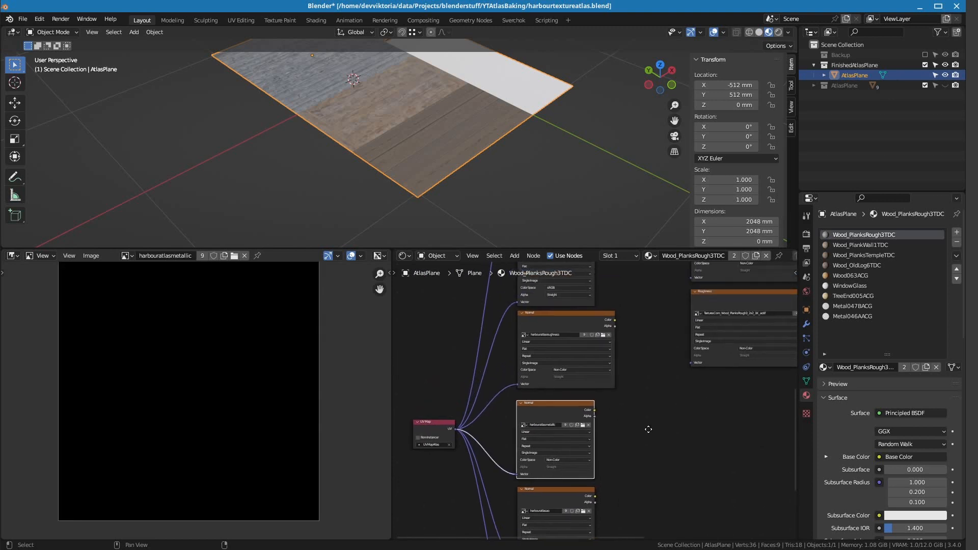
Make the harbouratlasmetallic texture node the active bake target in each remaining material, from Wood_PlankWall1TDC through Metal046AACG.
left_click(861, 255)
left_click(858, 266)
left_click(855, 276)
left_click(560, 407)
left_click(850, 285)
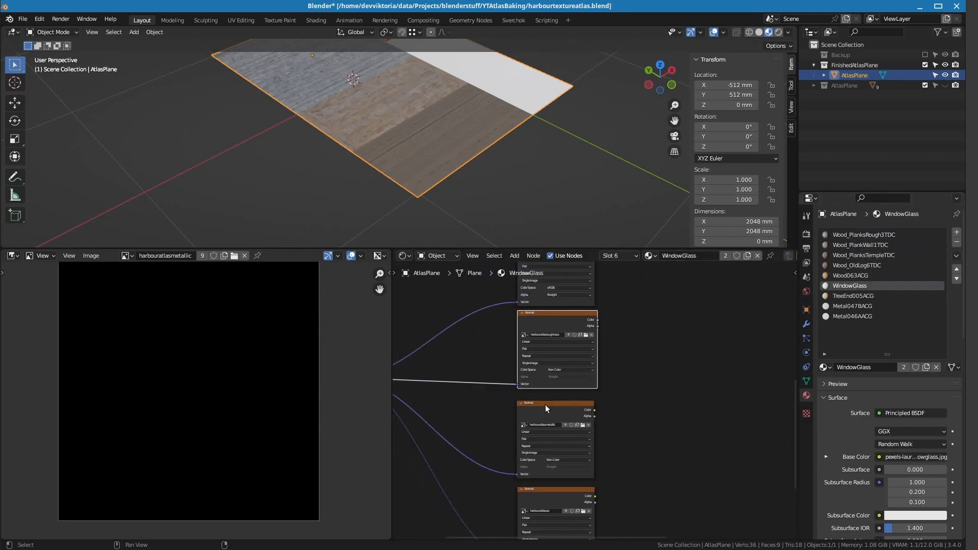
left_click(546, 408)
left_click(853, 295)
left_click(533, 440)
left_click(852, 306)
left_click(851, 316)
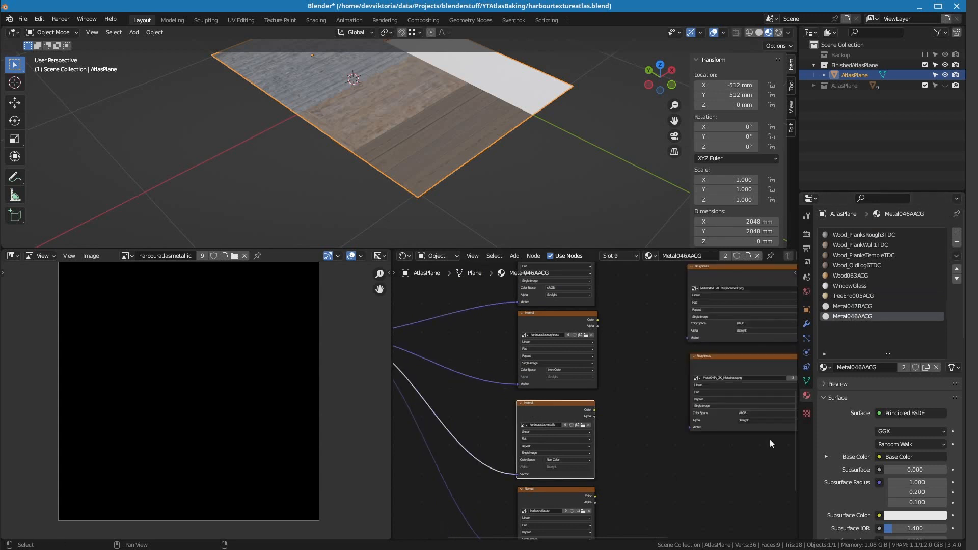
Bake AtlasPlane with bake type Emit into harbouratlasmetallic and save the image.
left_click(805, 234)
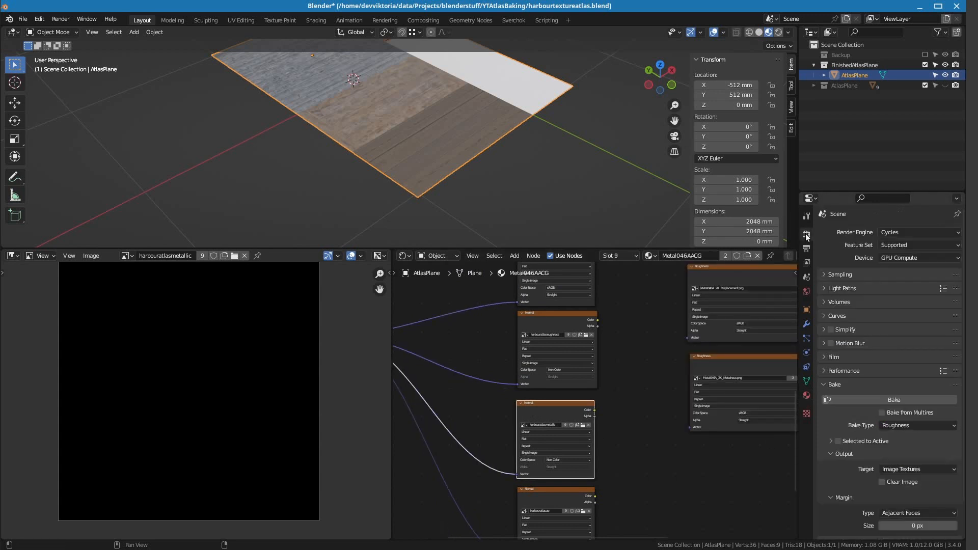
left_click(899, 426)
left_click(896, 335)
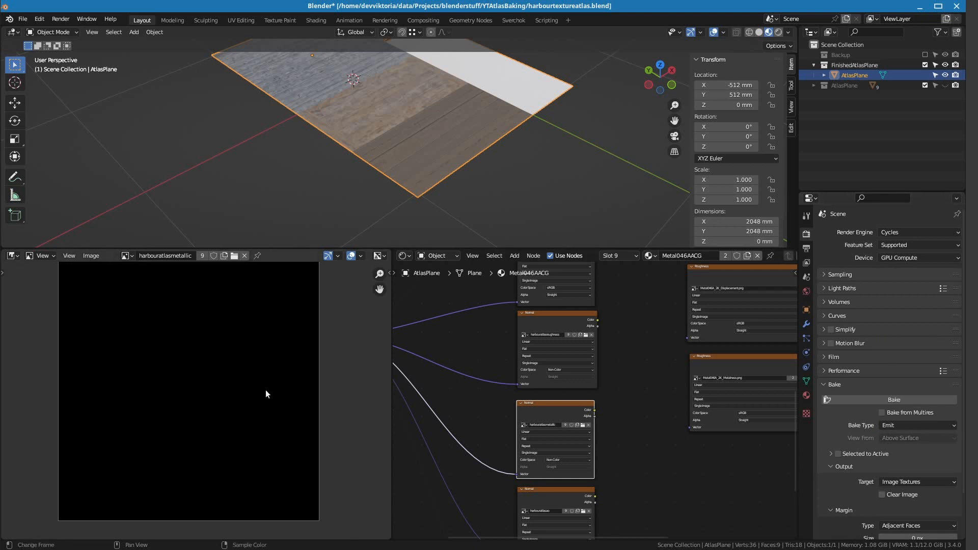
left_click(865, 398)
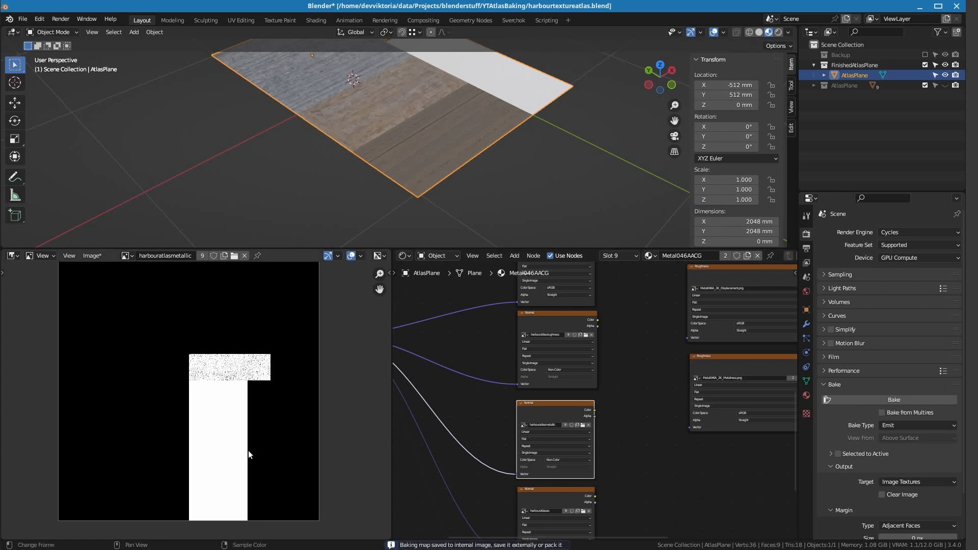
left_click(92, 256)
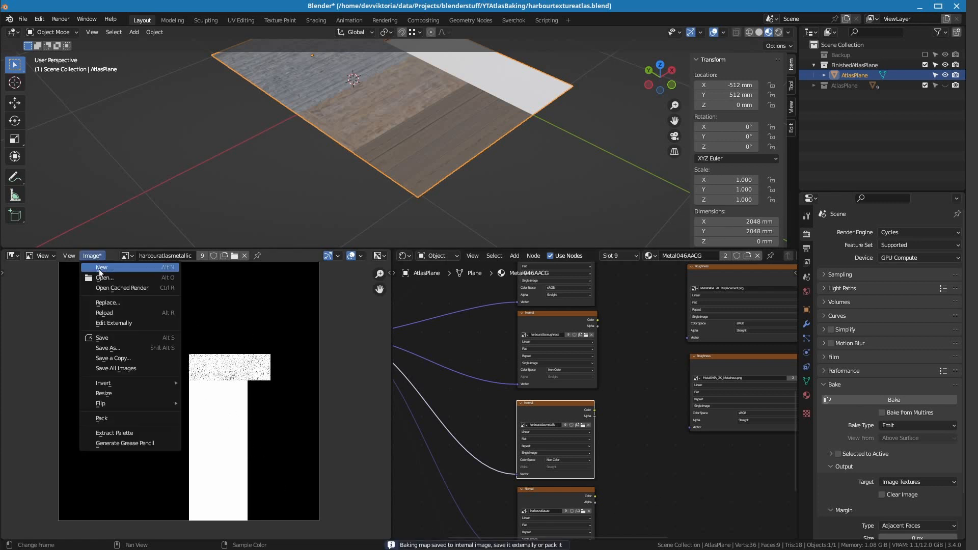
left_click(108, 338)
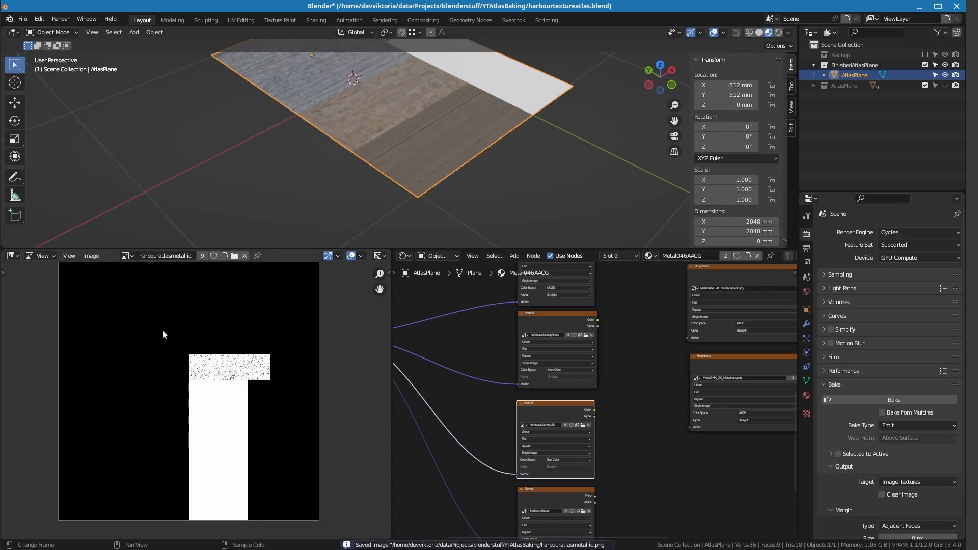
Examine the atlas target nodes and the displacement and metalness texture nodes of Metal046AACG.
scroll(631, 428, "down", 3)
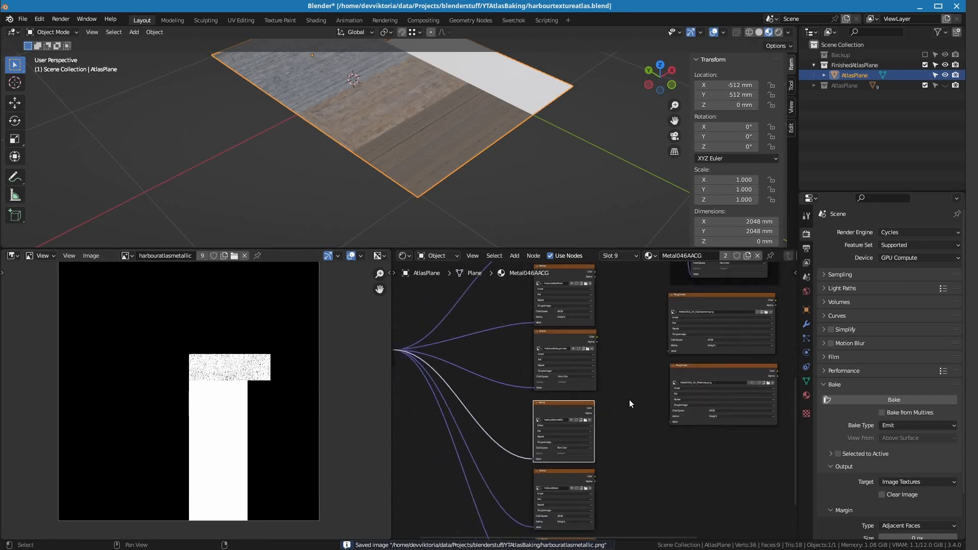
middle_click_drag(628, 399, 594, 315)
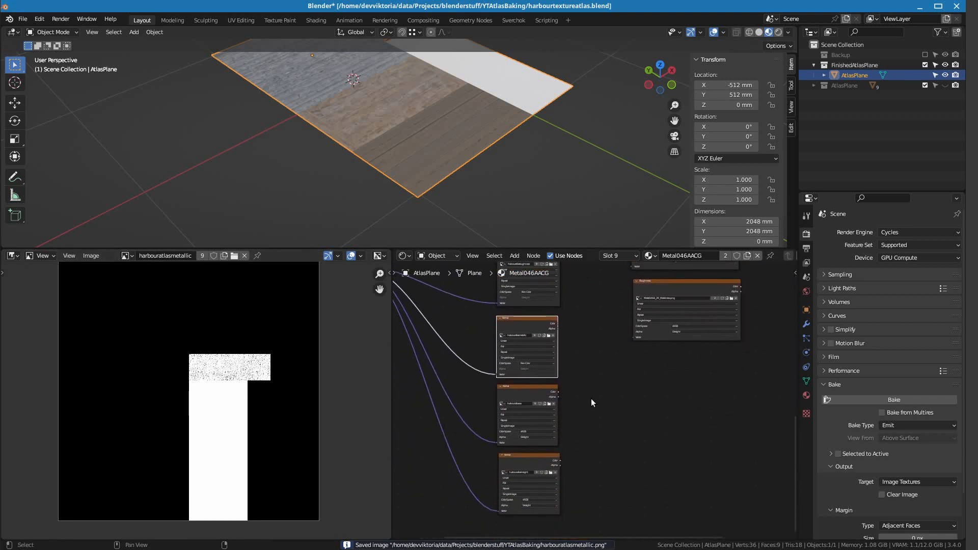
scroll(591, 399, "up", 3)
middle_click_drag(587, 418, 527, 383)
scroll(567, 407, "up", 2)
middle_click_drag(527, 438, 533, 393)
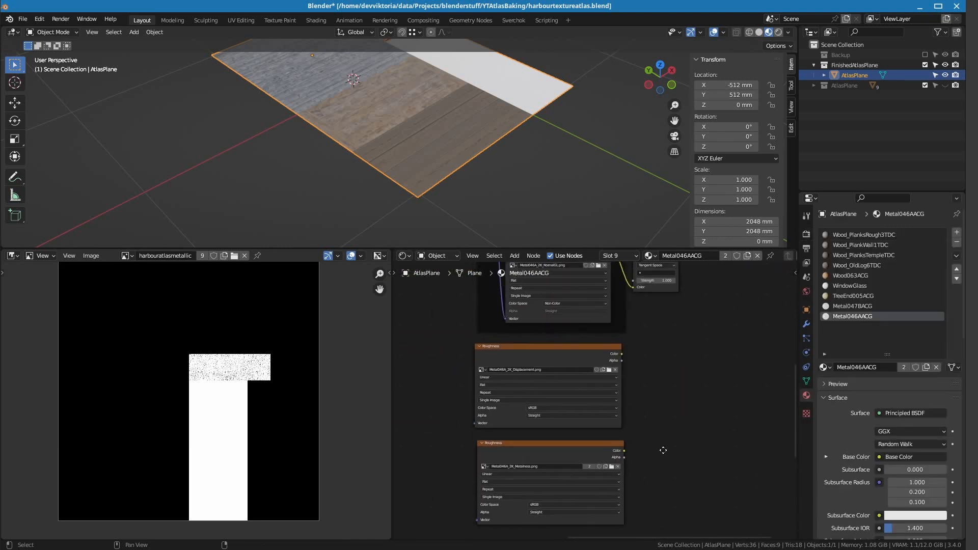
middle_click_drag(663, 449, 633, 451)
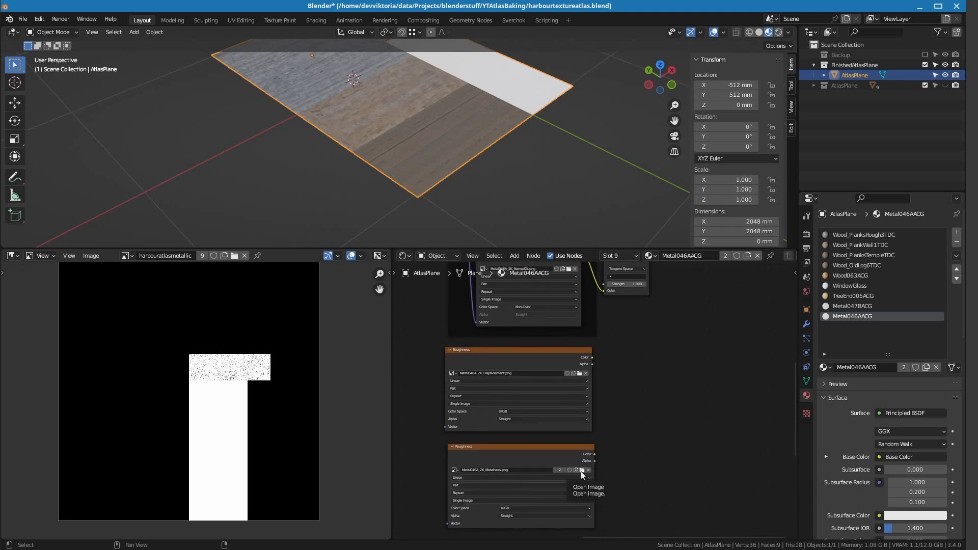
scroll(580, 471, "up", 2)
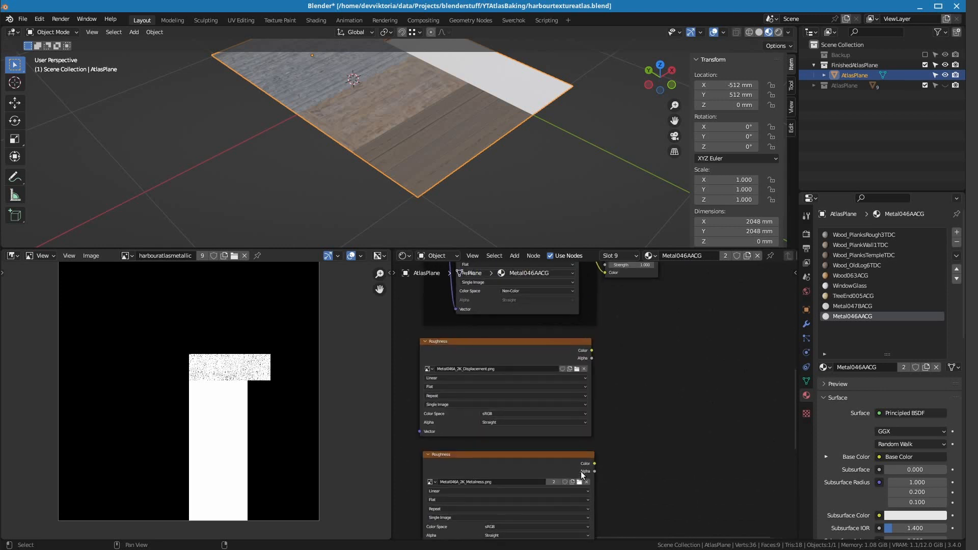
middle_click_drag(529, 502, 550, 453)
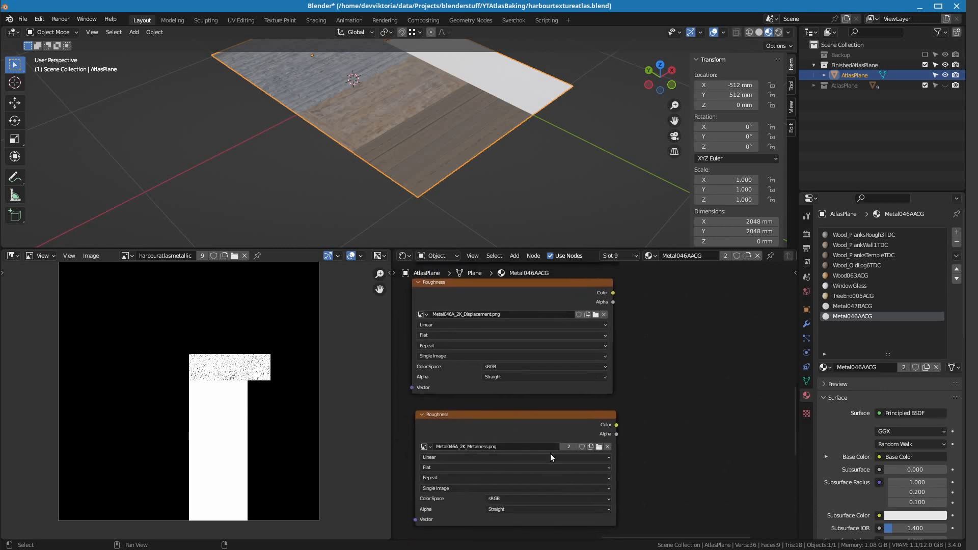
Check the source folder of Metal046A_2K_Metalness.png and the list of loaded images.
left_click(597, 445)
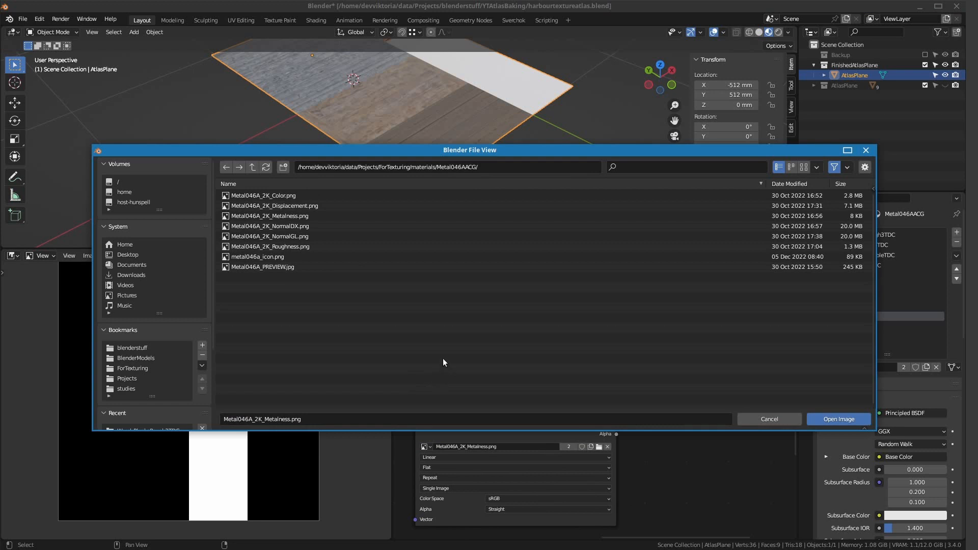
left_click(748, 420)
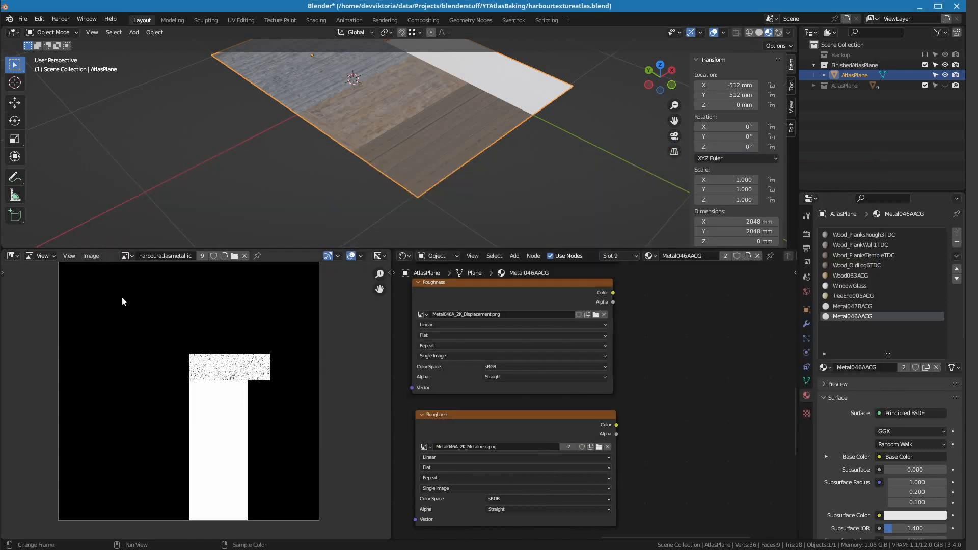
left_click(131, 258)
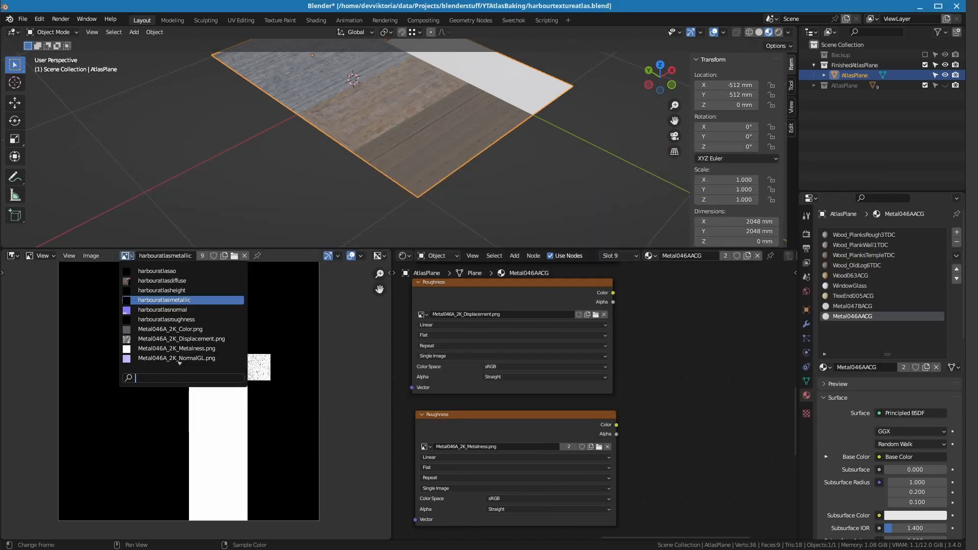
scroll(203, 336, "down", 5)
left_click(176, 319)
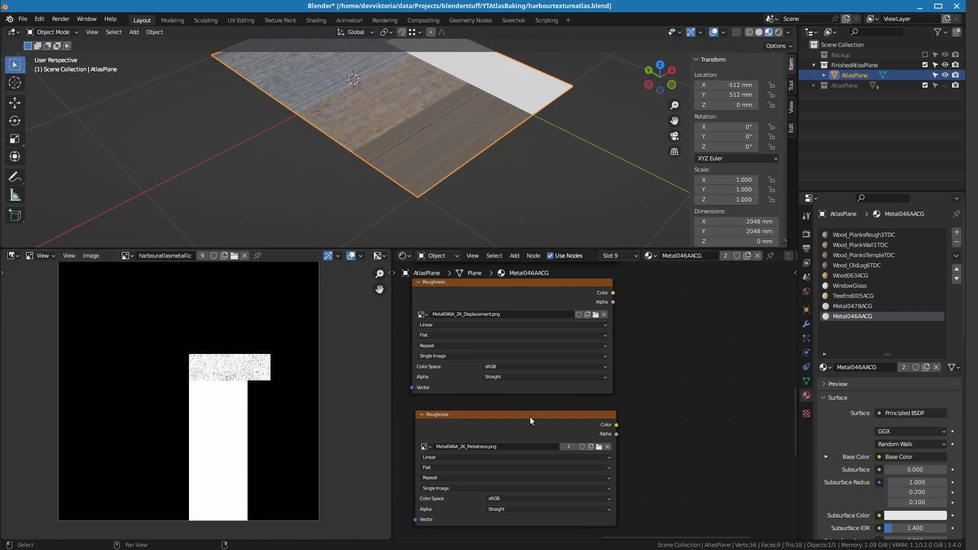
Inspect the Metal046A_2K_Metalness.png image up close and as a whole.
scroll(156, 351, "down", 3)
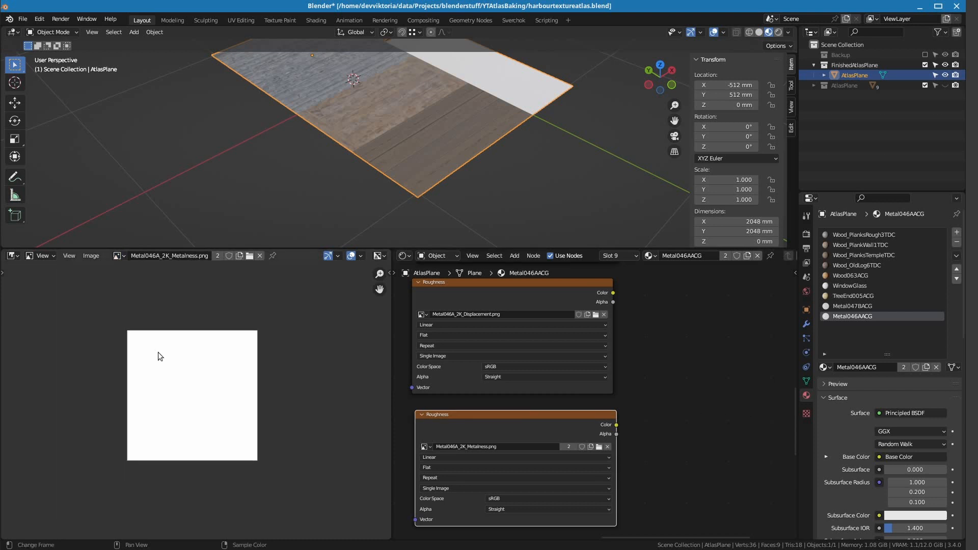
scroll(162, 355, "up", 8)
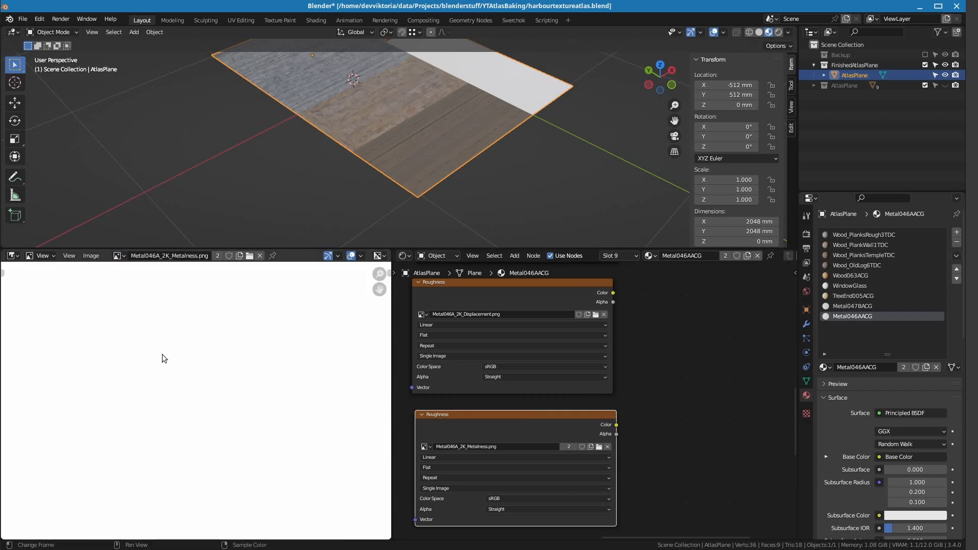
scroll(162, 354, "down", 4)
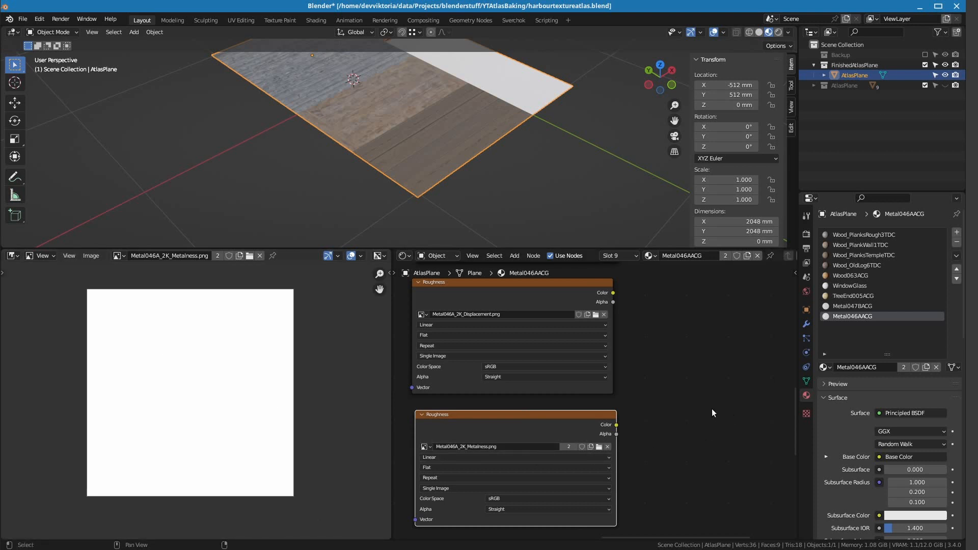
scroll(594, 402, "down", 1)
scroll(222, 356, "down", 1)
scroll(218, 358, "up", 4)
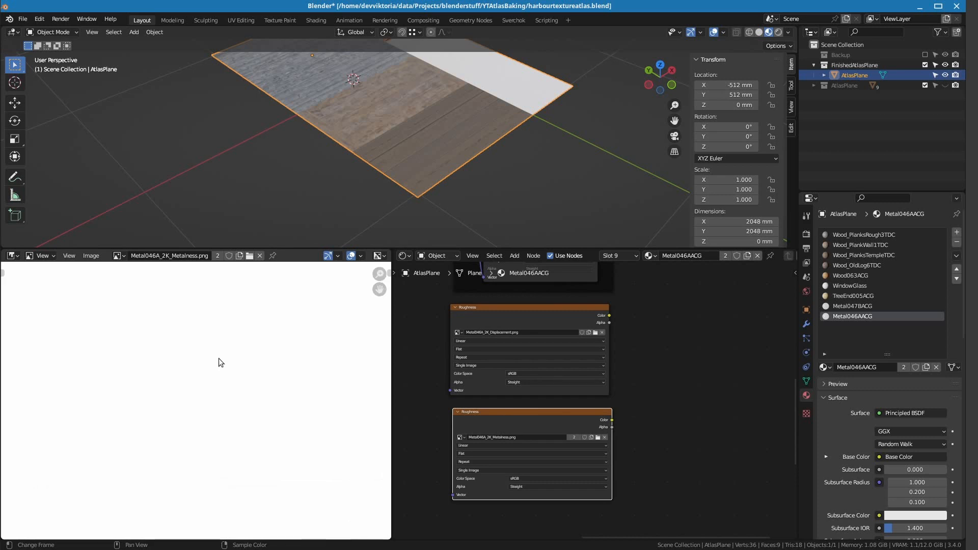
scroll(218, 358, "down", 4)
scroll(673, 408, "down", 1)
scroll(655, 374, "down", 1)
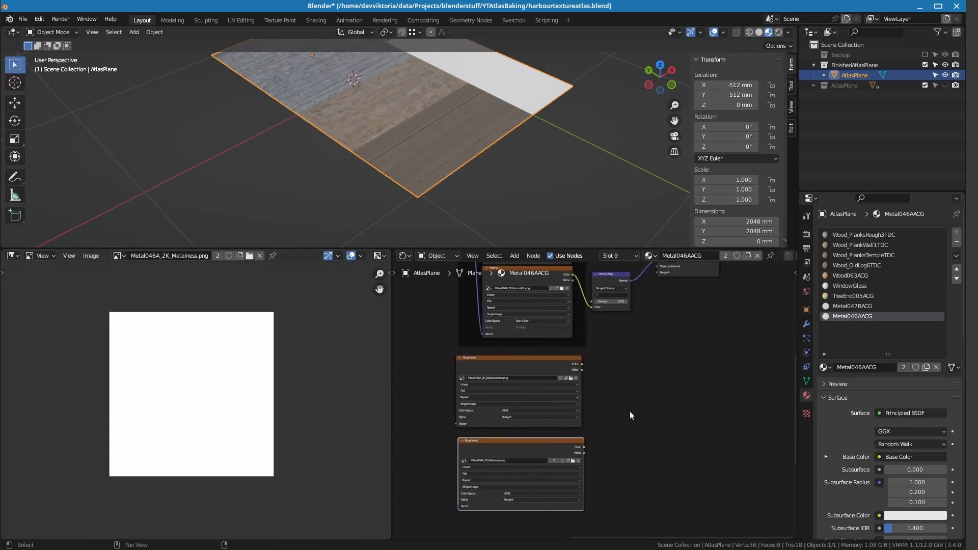
Connect the Color output of the Metal046A_2K_Displacement.png texture to the Principled BSDF's Emission input in Metal046AACG.
left_click(524, 356)
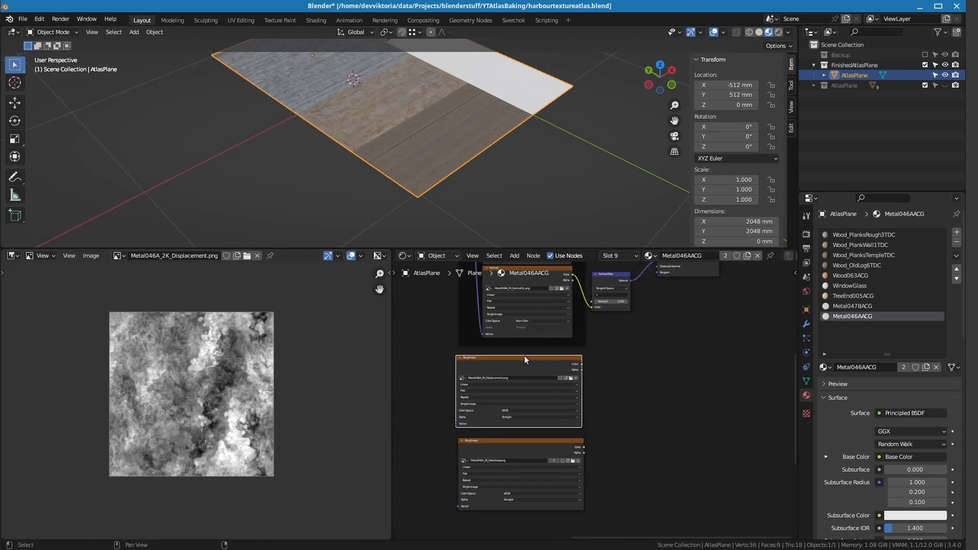
scroll(176, 395, "up", 3)
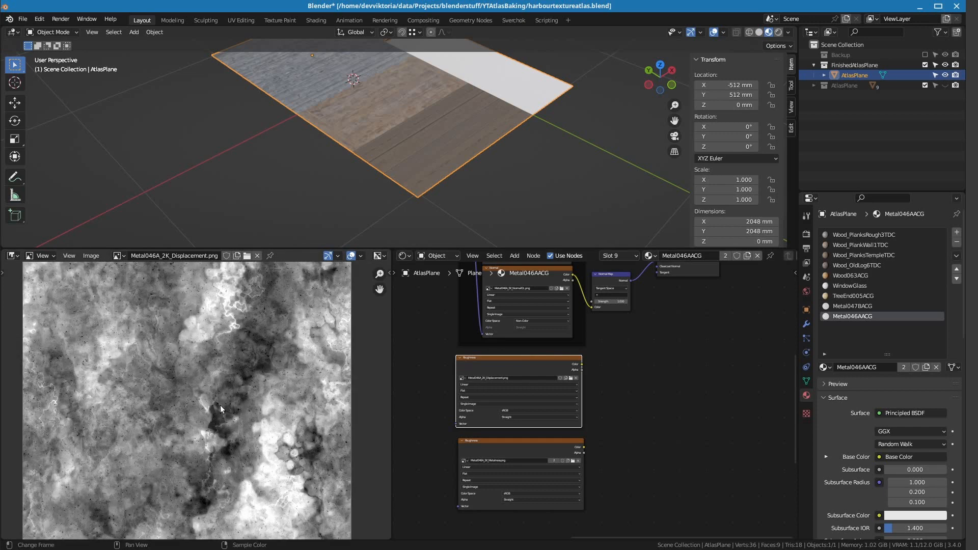
scroll(220, 406, "up", 4)
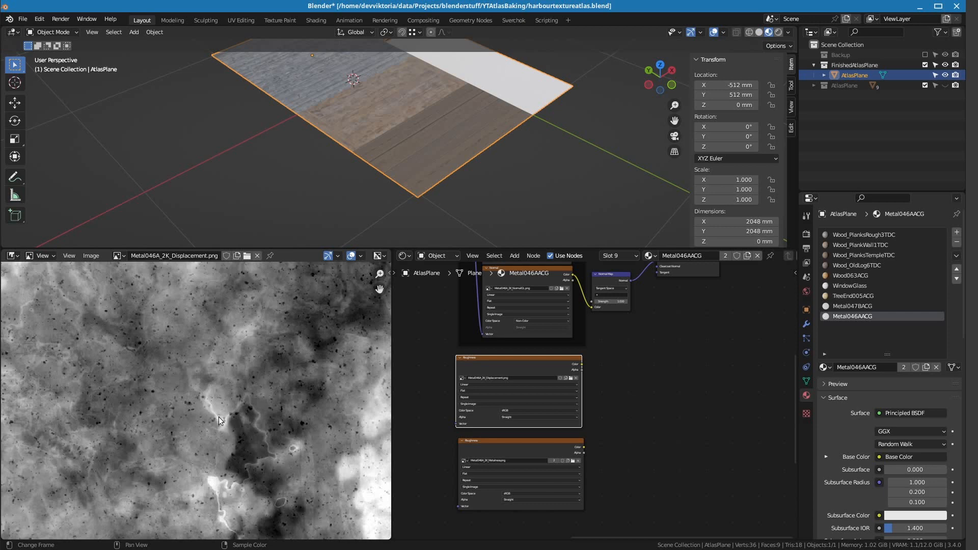
scroll(233, 426, "down", 5)
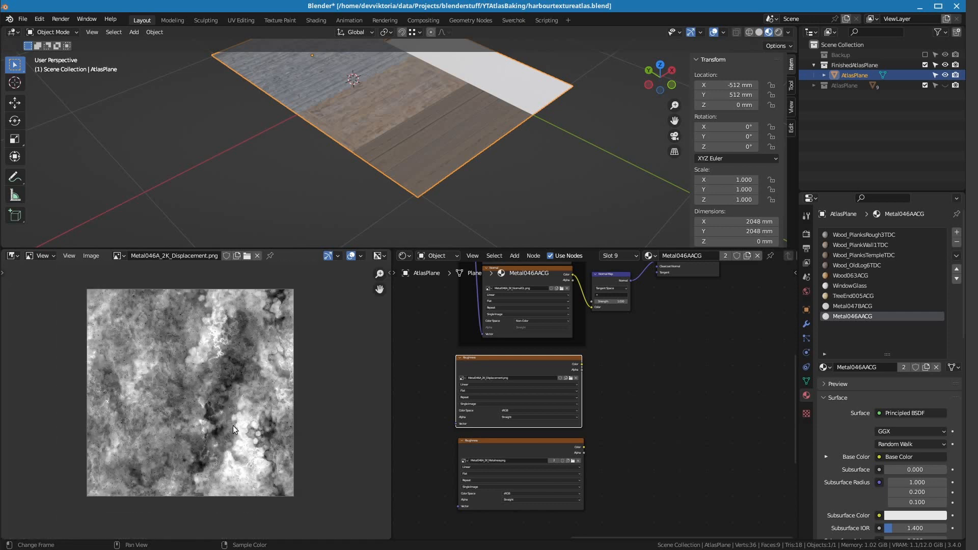
middle_click_drag(616, 376, 586, 477)
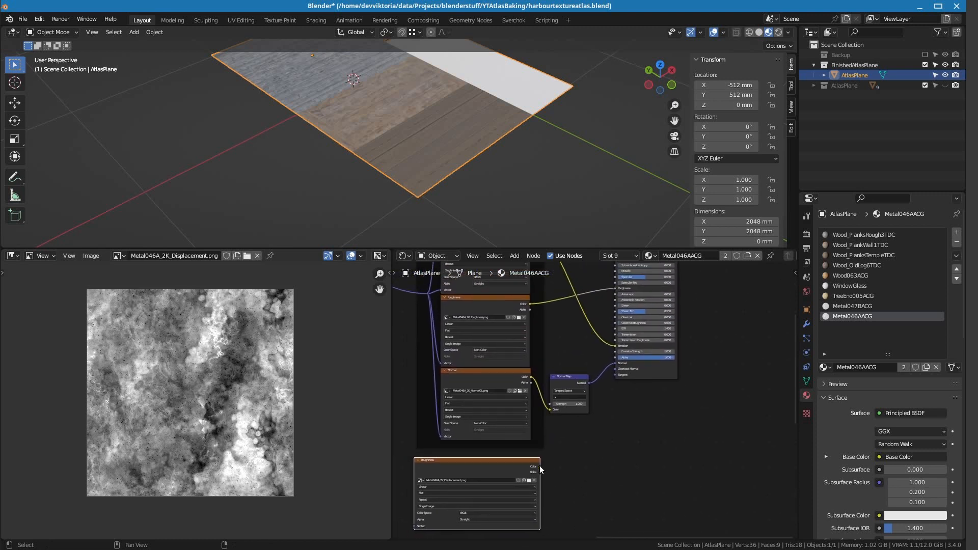
left_click_drag(539, 465, 616, 346)
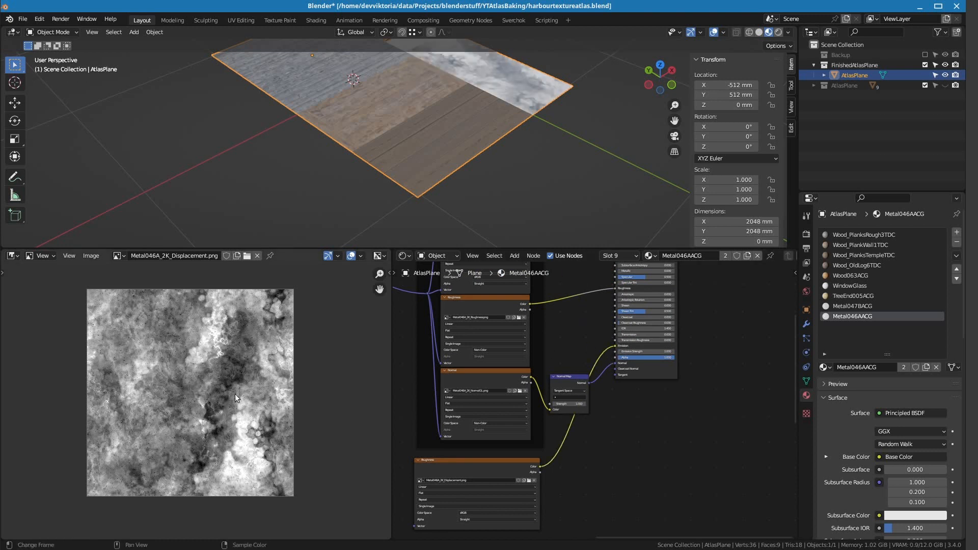
Connect the Color output of the Metal047B_2K_Displacement.png texture to the Principled BSDF's Emission input in Metal047BACG.
left_click(847, 306)
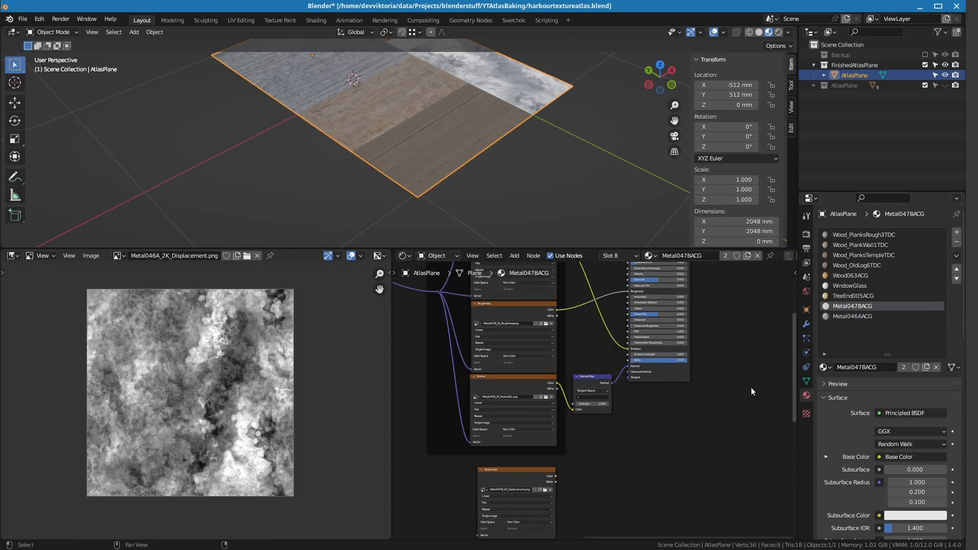
middle_click_drag(695, 447, 719, 438)
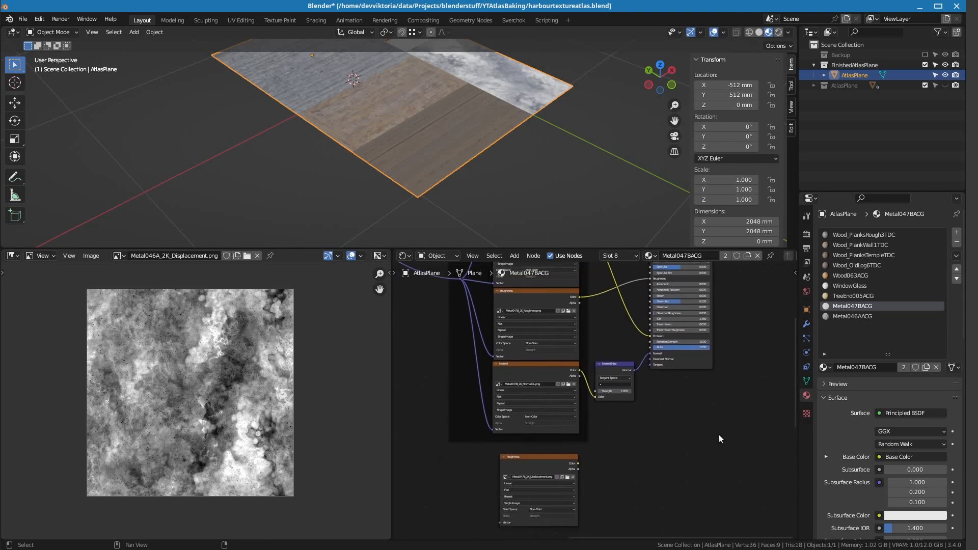
left_click(540, 455)
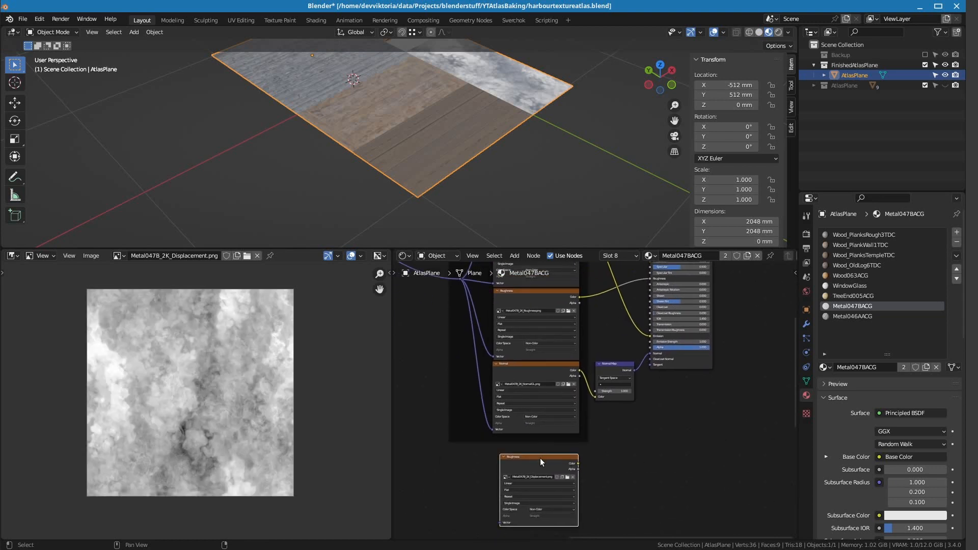
left_click(566, 478)
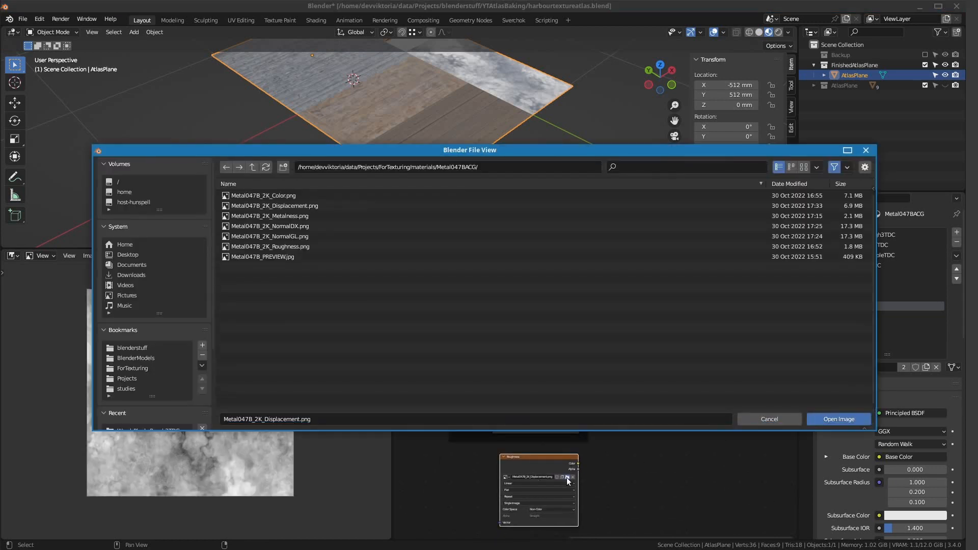
left_click(748, 419)
scroll(212, 392, "up", 2)
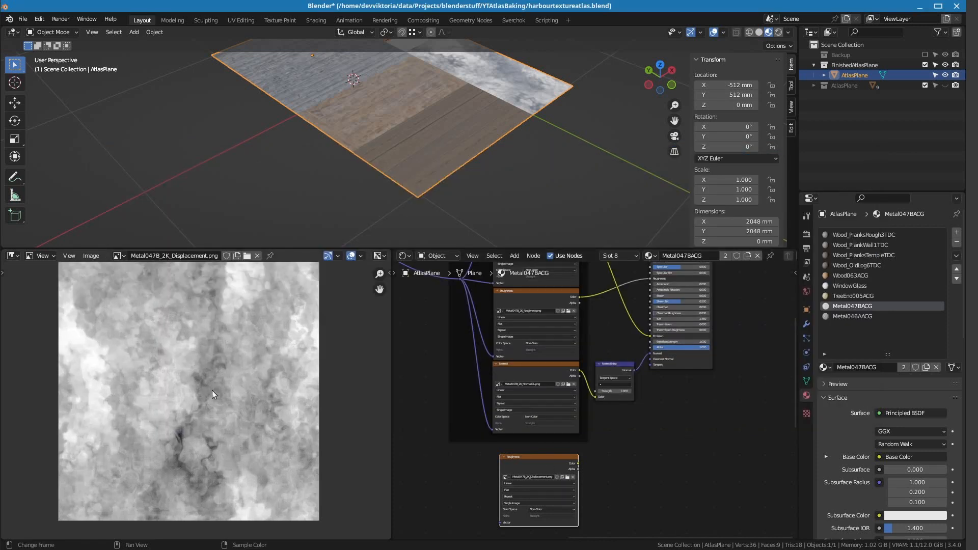
middle_click_drag(629, 484, 552, 505)
left_click_drag(518, 488, 591, 361)
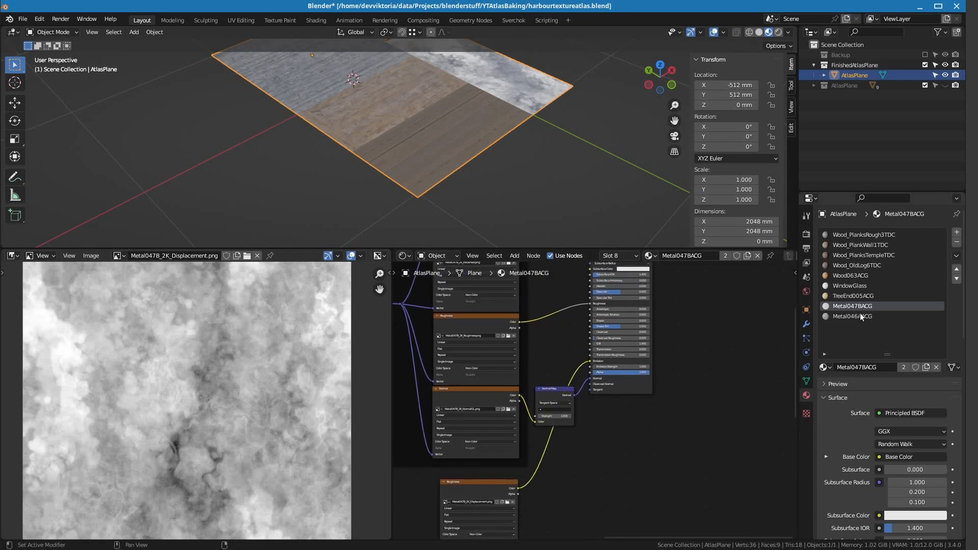
Review the TreeEnd005ACG and WindowGlass nodes, and connect the Wood063 ambient occlusion texture's Color to the Principled BSDF's Emission in Wood063ACG.
left_click(859, 292)
middle_click_drag(615, 454, 694, 458)
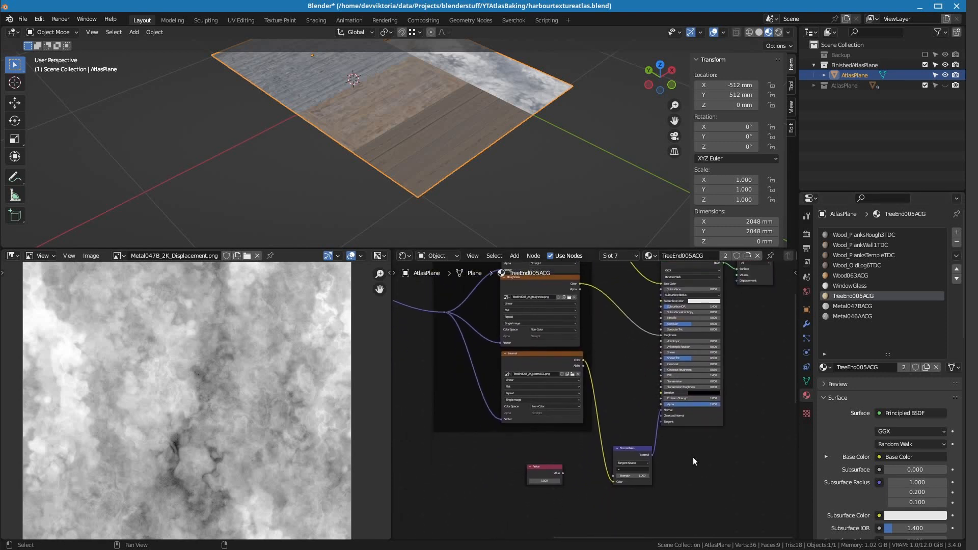
scroll(693, 457, "up", 2)
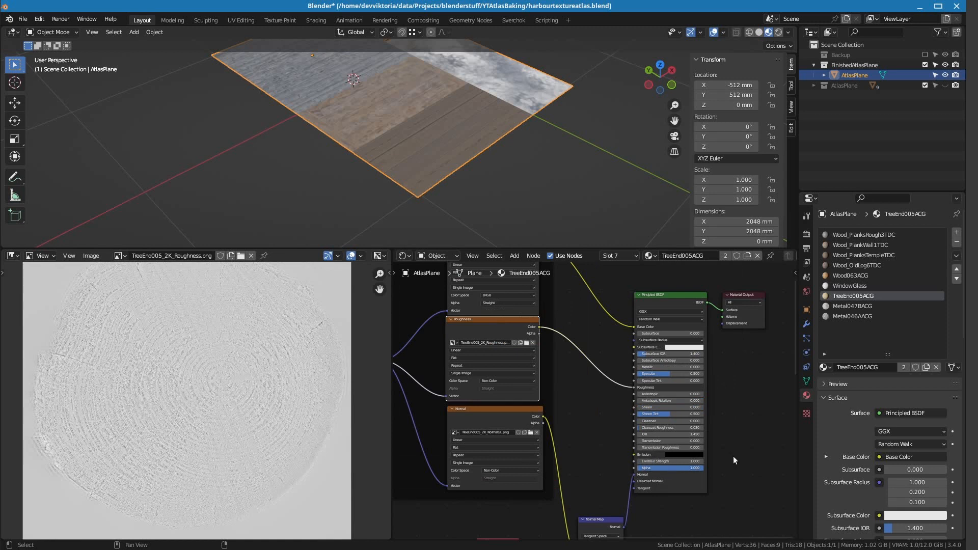
left_click(848, 285)
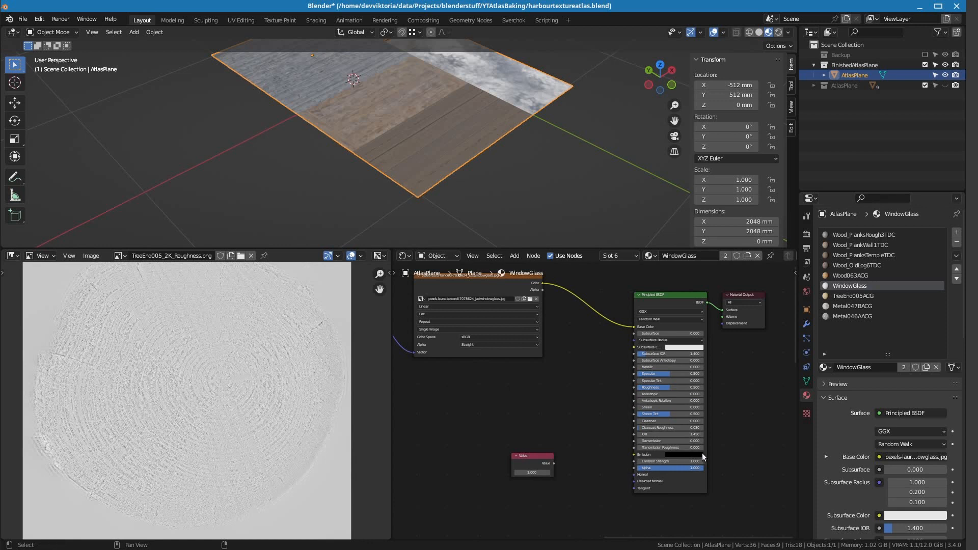
left_click(854, 275)
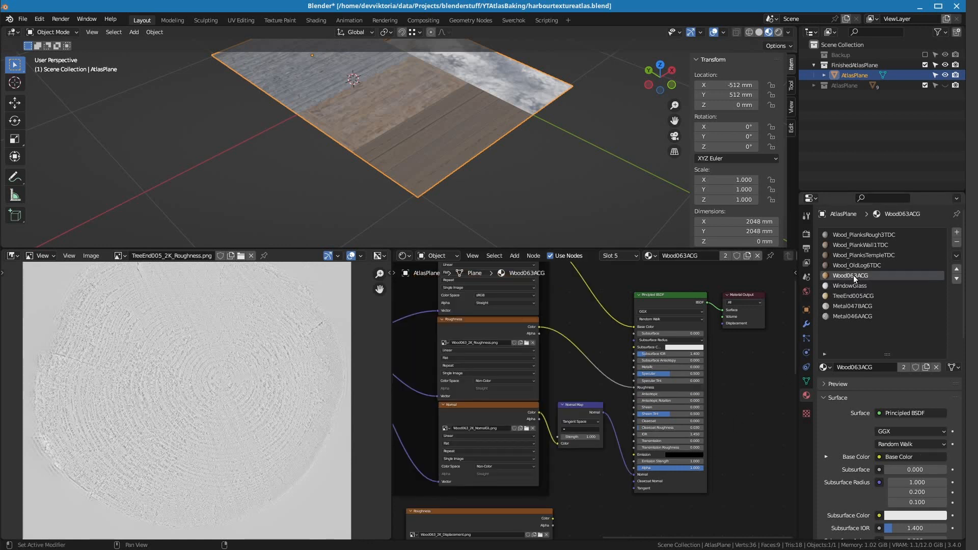
left_click_drag(694, 535, 657, 462)
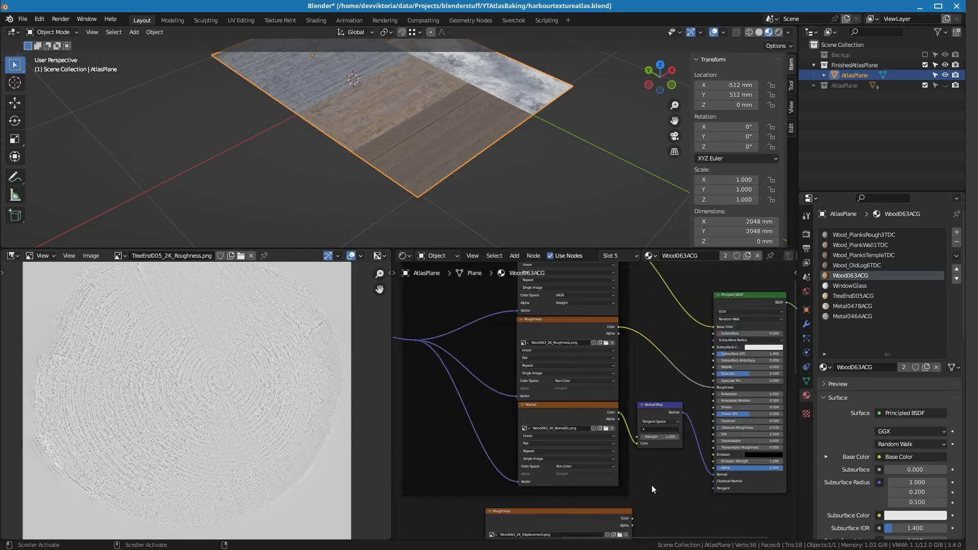
middle_click_drag(652, 504, 616, 335)
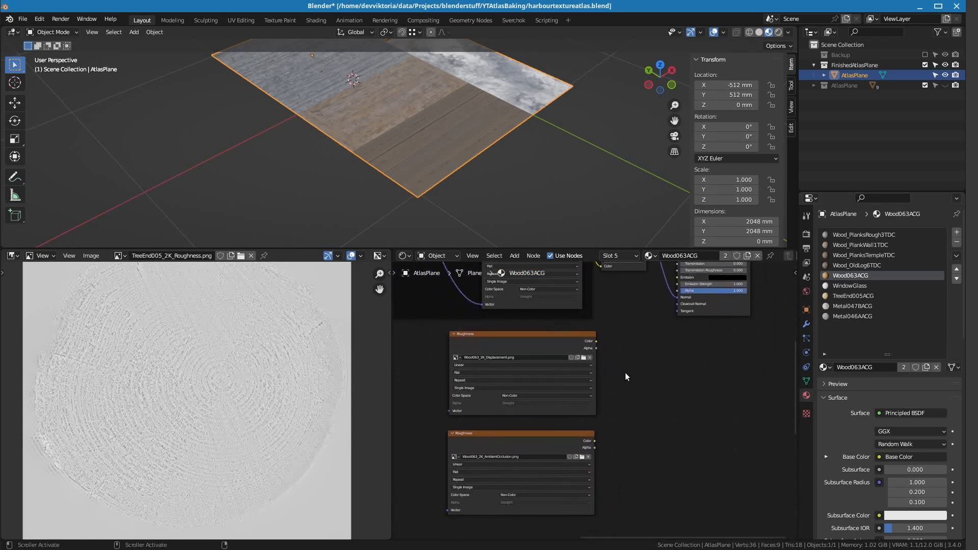
middle_click_drag(627, 377, 581, 421)
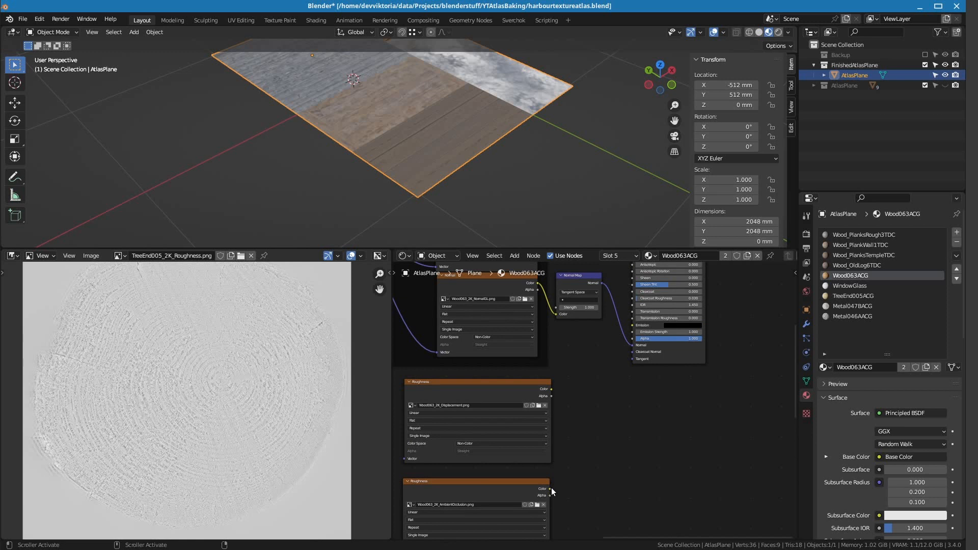
left_click_drag(550, 488, 632, 326)
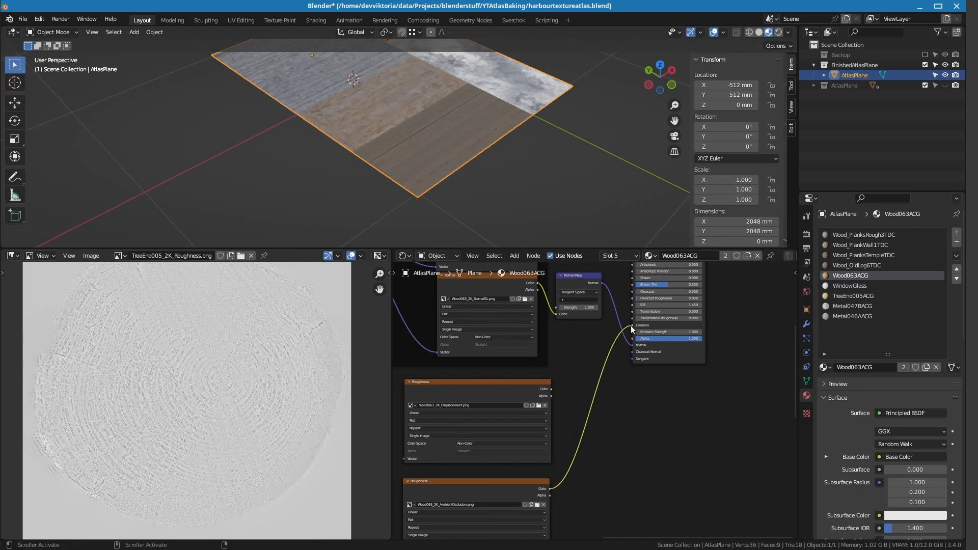
Connect the Color of the ambient occlusion textures to the Principled BSDF's Emission in Wood_OldLog6TDC and Wood_PlanksTempleTDC.
left_click(849, 265)
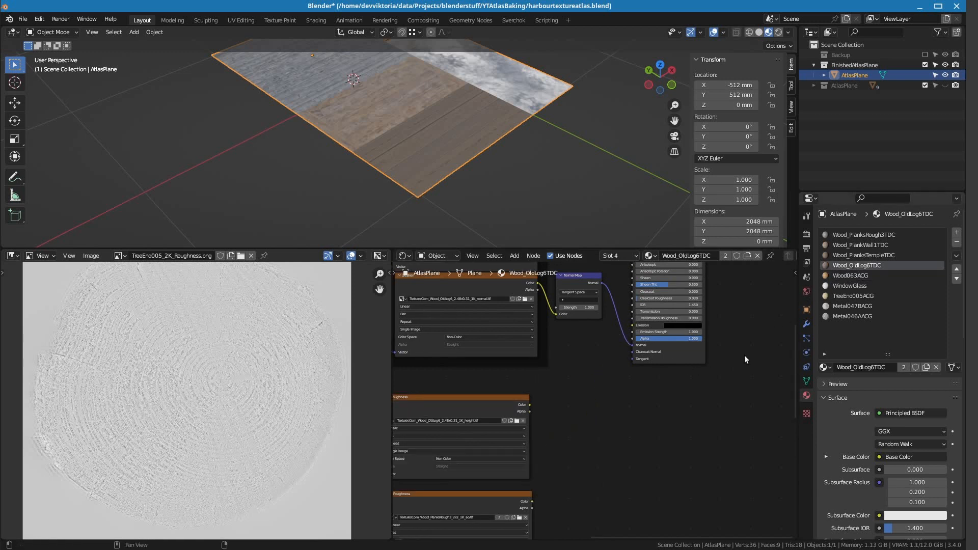
left_click_drag(531, 502, 632, 325)
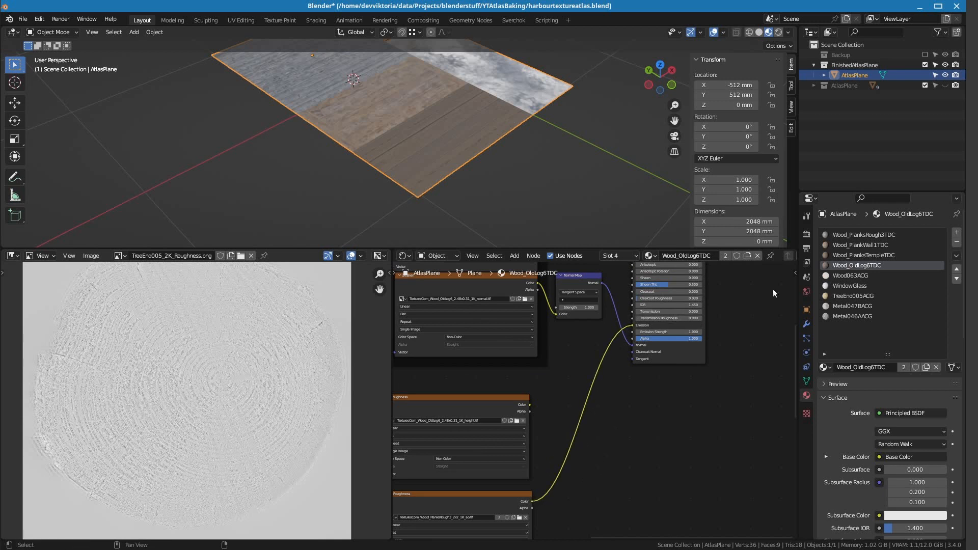
left_click(857, 256)
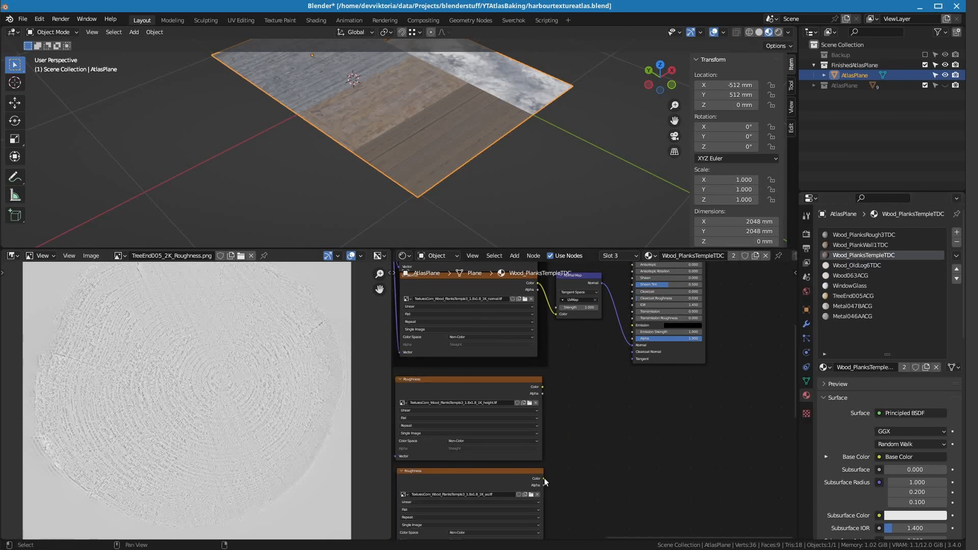
left_click_drag(543, 478, 633, 326)
Route the ambient occlusion textures' Color into the Principled BSDF's Emission in Wood_PlankWall1TDC and Wood_PlanksRough3TDC.
left_click(853, 245)
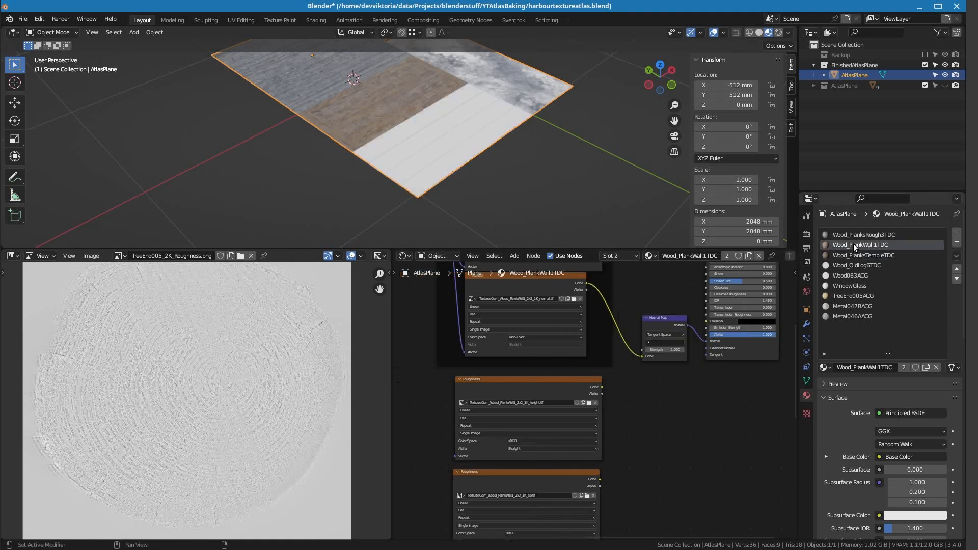
left_click_drag(601, 479, 705, 322)
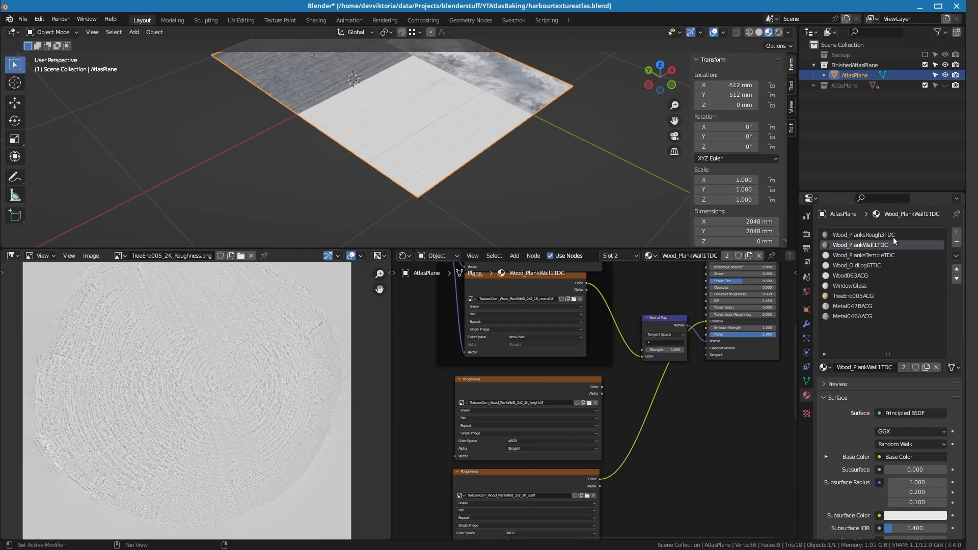
left_click(876, 234)
middle_click_drag(702, 419, 637, 397)
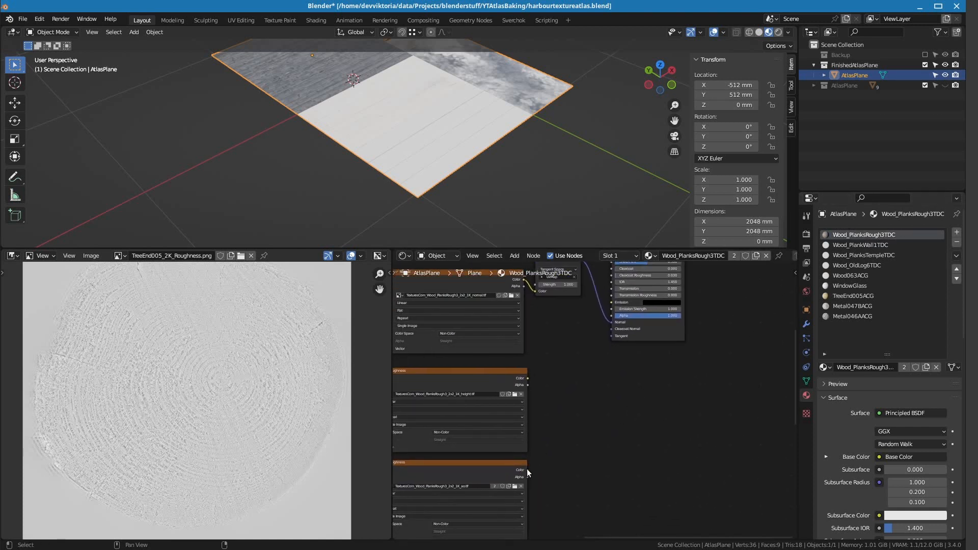
left_click_drag(527, 469, 611, 302)
View the atlas plane from the top and make the harbouratlasao image node active in Wood_PlanksRough3TDC.
middle_click_drag(519, 182, 502, 208)
right_click_drag(502, 207, 534, 183)
key("KP_7")
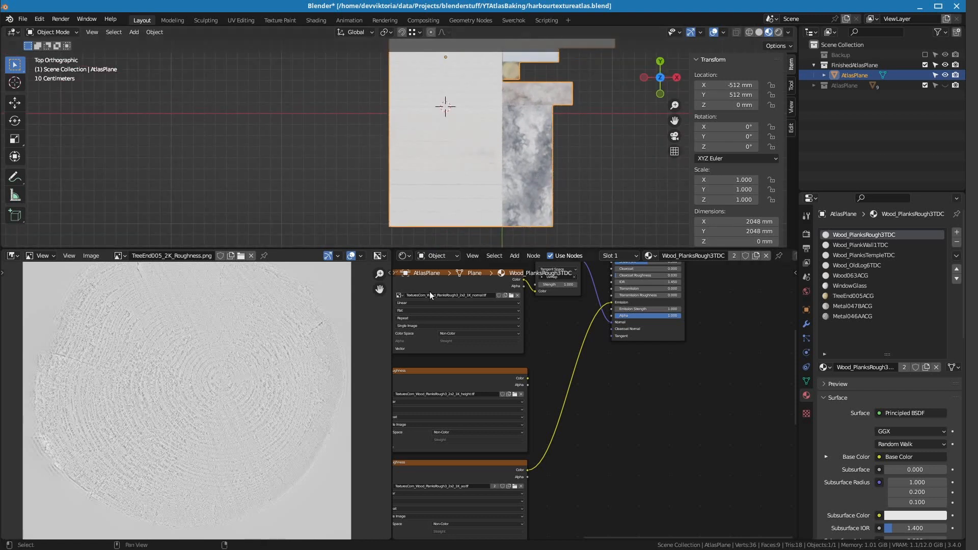
middle_click_drag(681, 432, 481, 350)
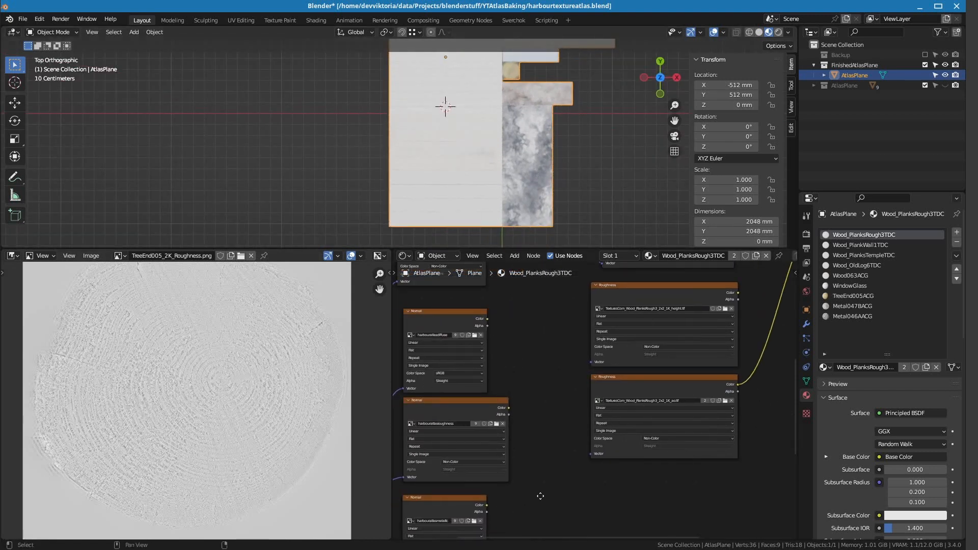
middle_click_drag(528, 501, 648, 295)
middle_click_drag(604, 415, 560, 410)
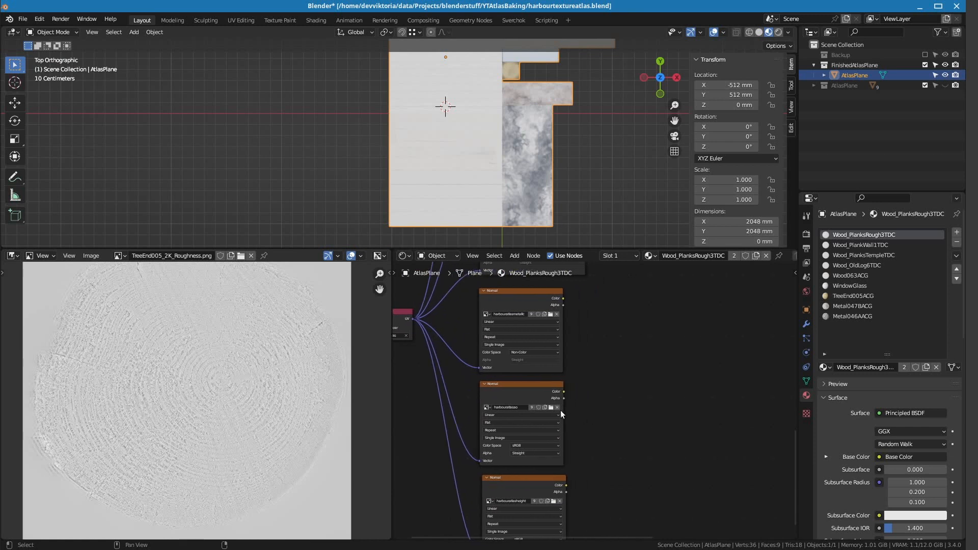
left_click(506, 381)
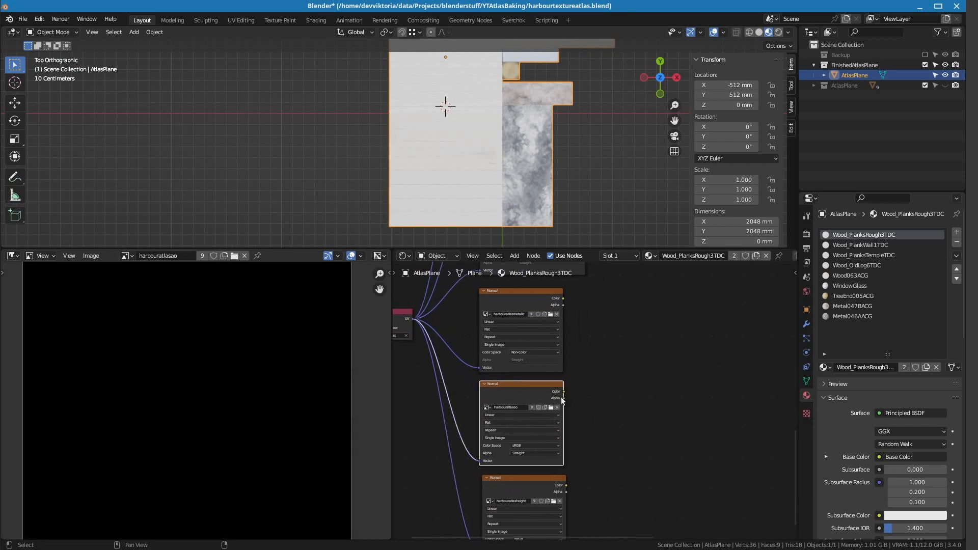
Make the harbouratlasao image node the active bake target in Wood_PlankWall1TDC, Wood_PlanksTempleTDC, Wood_OldLog6TDC and Wood063ACG.
left_click(860, 243)
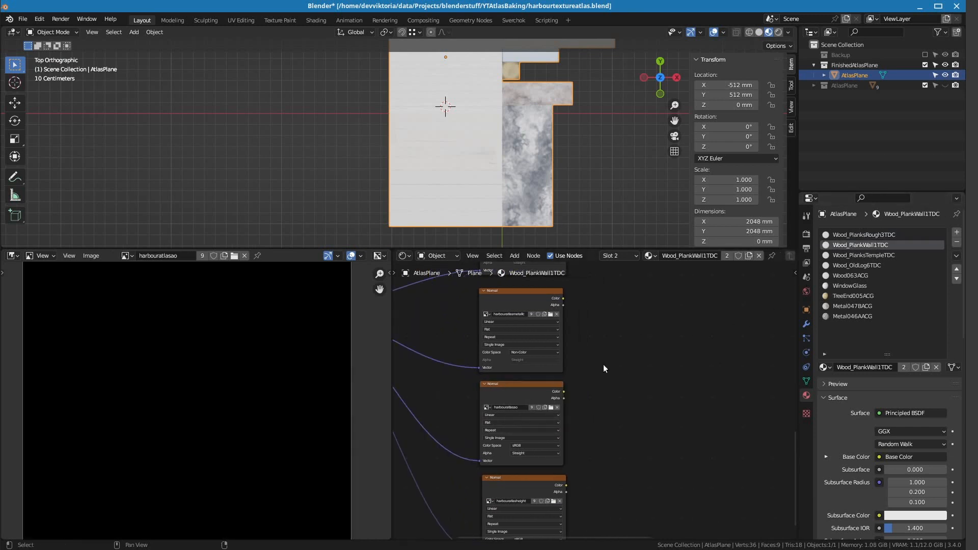
left_click(527, 386)
left_click(864, 255)
left_click(507, 387)
left_click(886, 265)
left_click(886, 276)
left_click(509, 387)
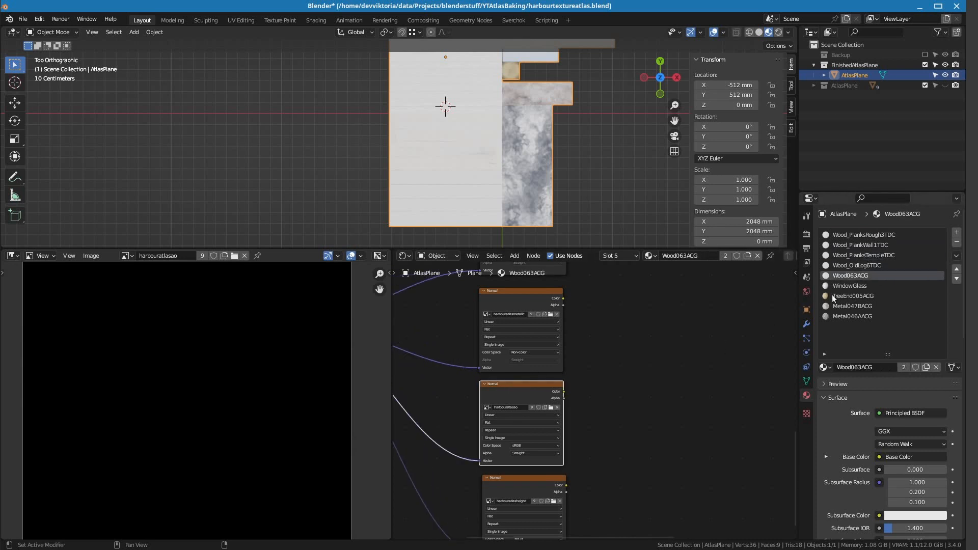
Make the harbouratlasao image node the active bake target in WindowGlass, TreeEnd005ACG, Metal047BACG and Metal046AACG.
left_click(833, 298)
left_click(840, 287)
left_click(507, 388)
left_click(840, 296)
left_click(505, 385)
left_click(840, 306)
left_click(523, 386)
left_click(840, 316)
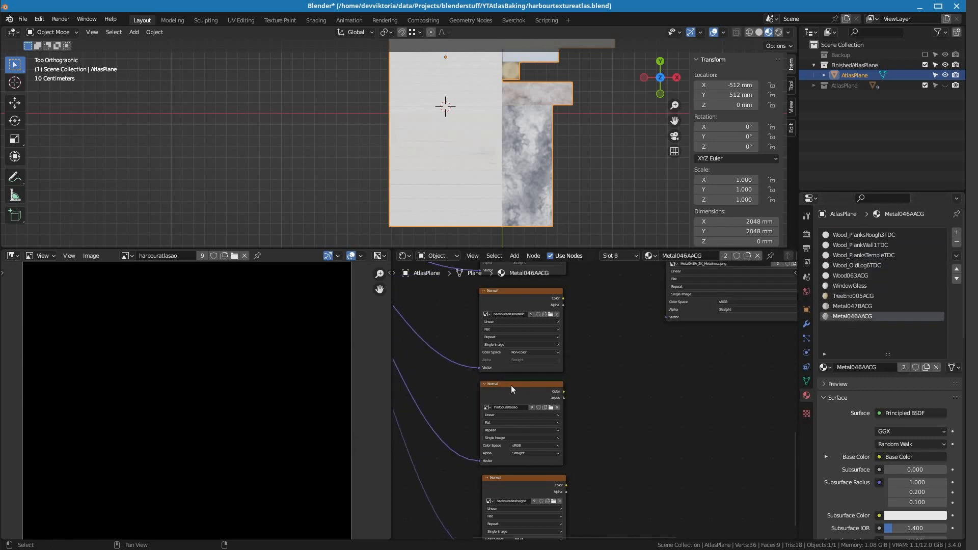
left_click(512, 389)
Bake the Emit pass into the harbouratlasao image and save that image.
left_click(805, 234)
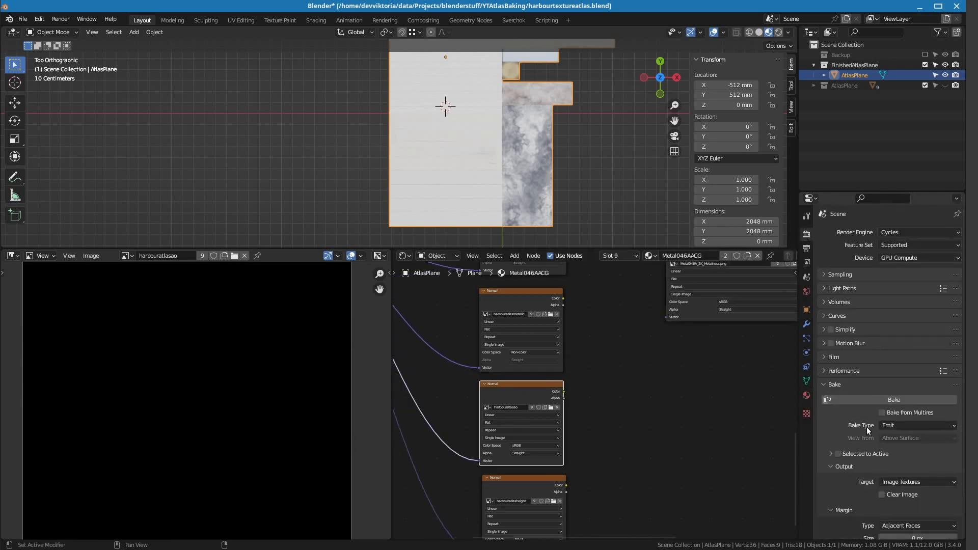
left_click(872, 400)
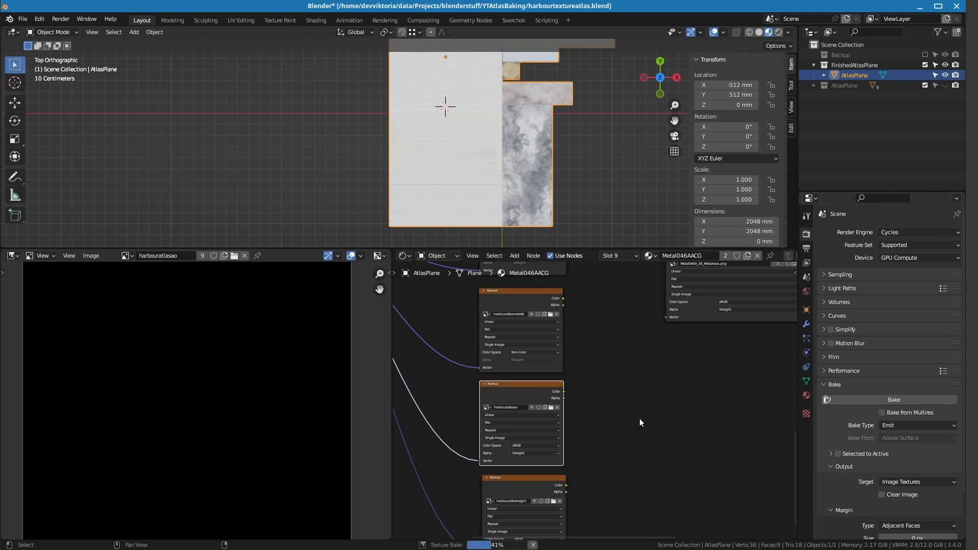
scroll(142, 385, "down", 1)
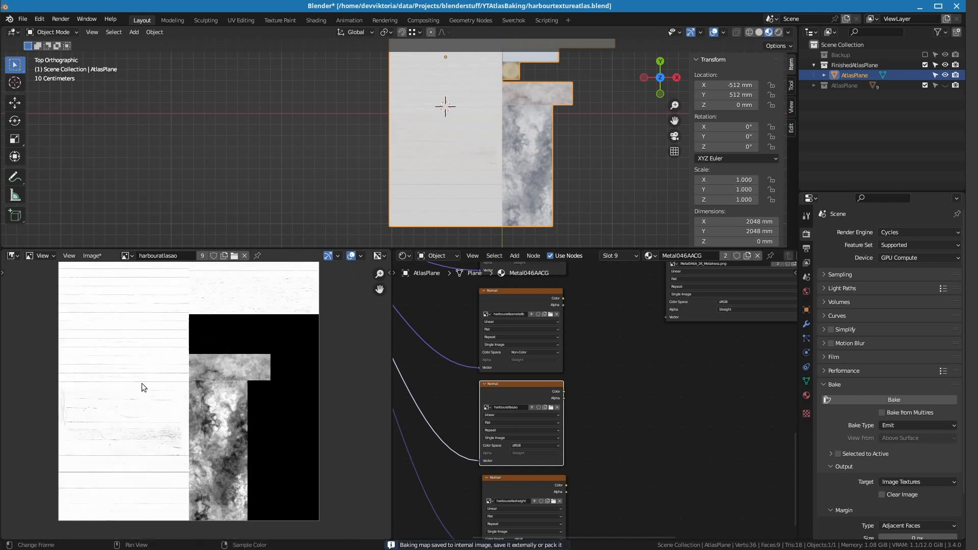
mouse_move(189, 423)
middle_mouse_down()
mouse_move(207, 493)
mouse_move(221, 451)
mouse_move(213, 434)
mouse_move(188, 422)
middle_mouse_up()
left_click(94, 257)
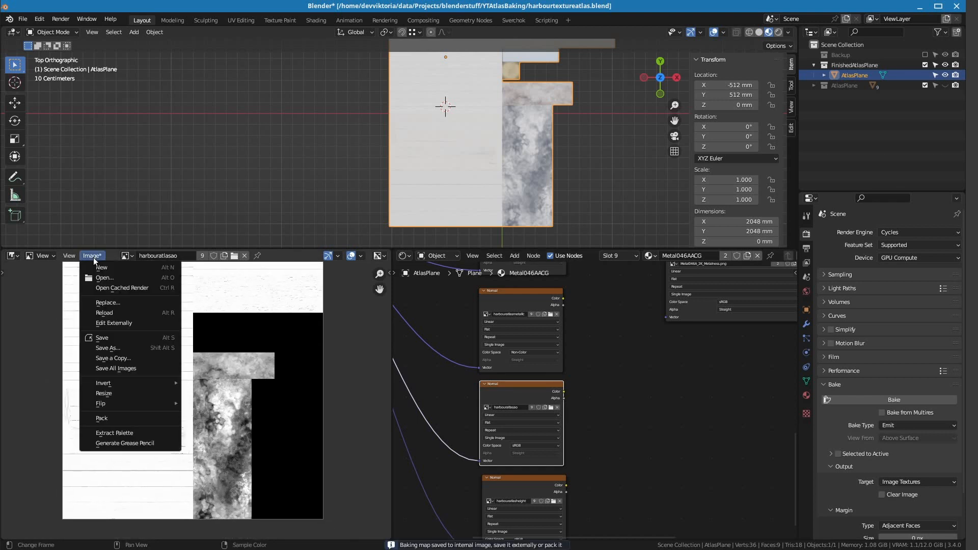
left_click(120, 338)
Select the harbouratlasheight image node in Metal046AACG, and check the Emission links of Metal046AACG and Metal047BACG.
scroll(648, 462, "down", 1)
middle_click_drag(649, 462, 521, 517)
left_click(489, 441)
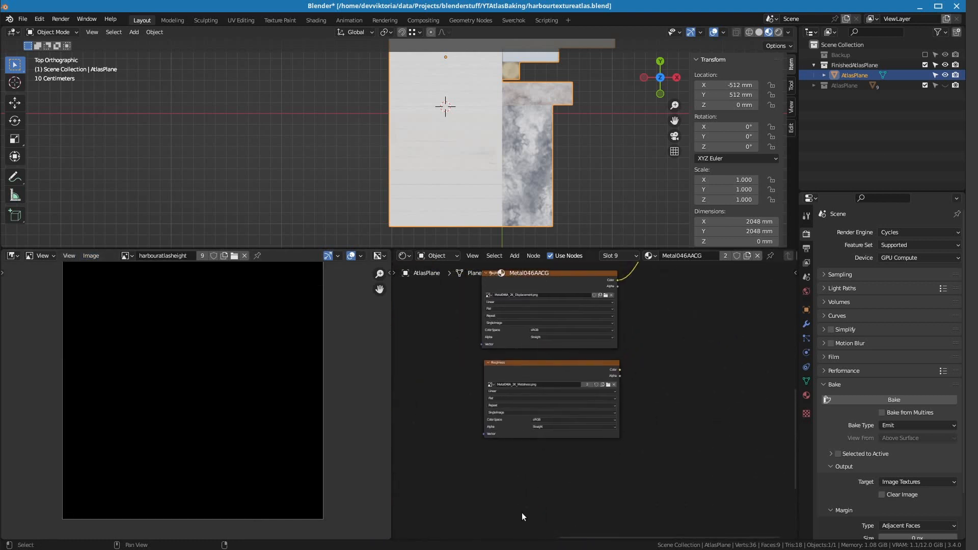
middle_click_drag(668, 425, 608, 340)
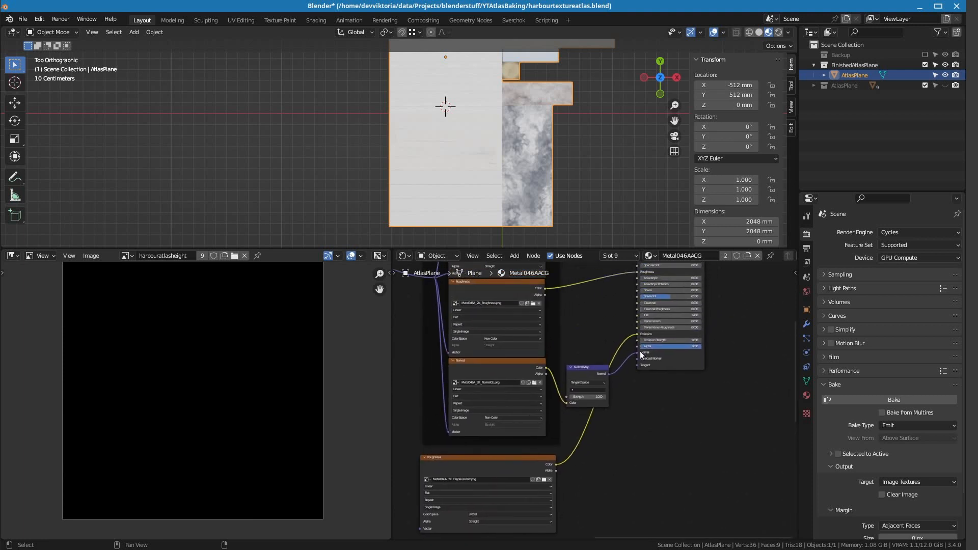
left_click(806, 395)
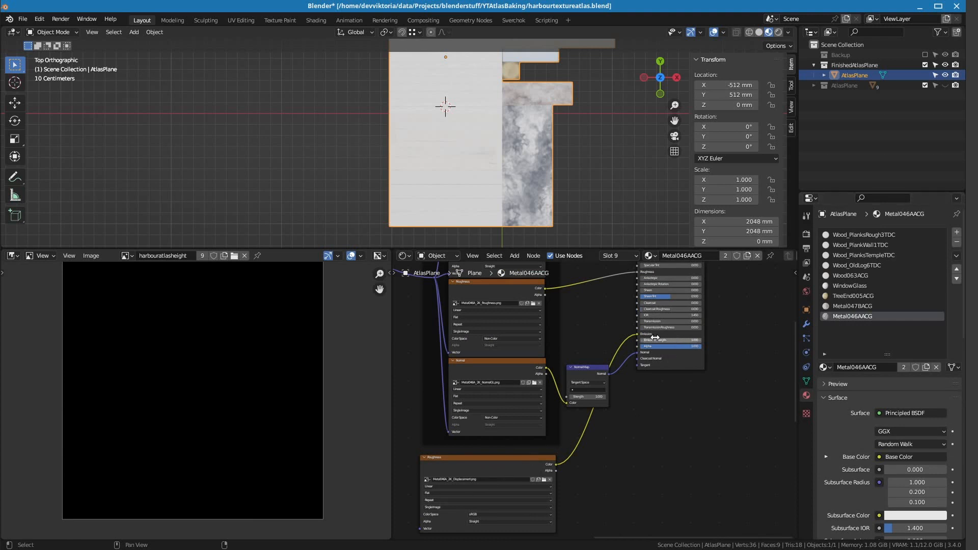
left_click(842, 304)
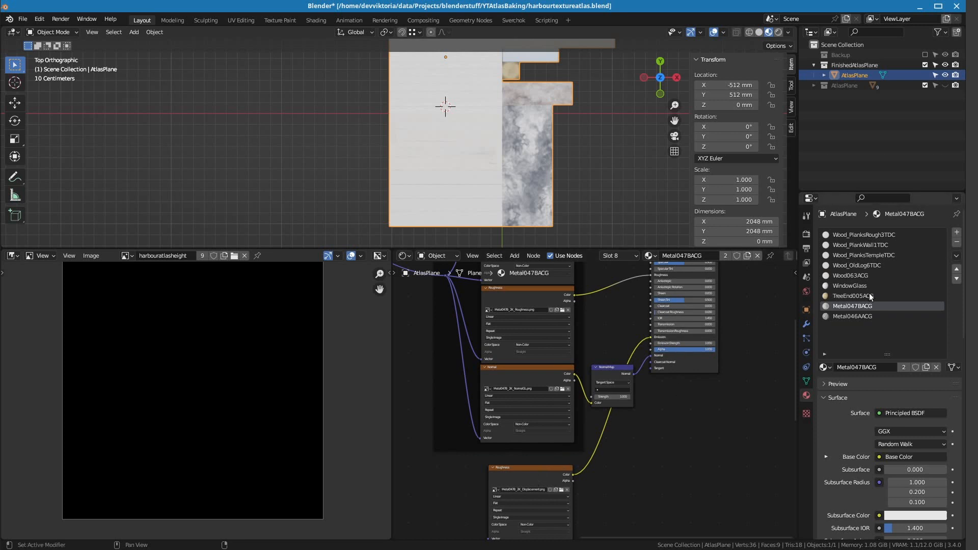
In TreeEnd005ACG, connect the Color output of the TreeEnd005_2K_Roughness.png texture to the Principled BSDF Emission input.
left_click(856, 296)
middle_click_drag(678, 396, 632, 471)
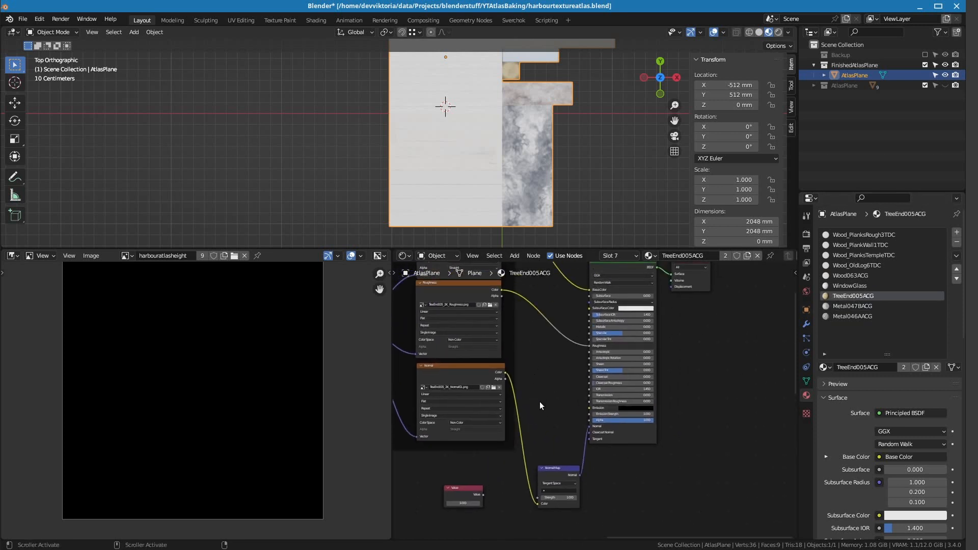
scroll(540, 405, "up", 2)
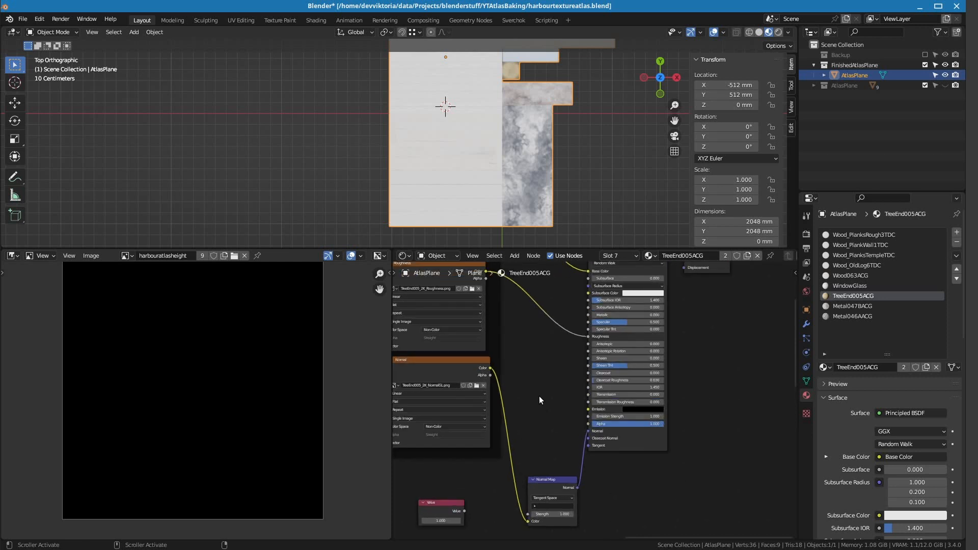
middle_click_drag(538, 395, 567, 427)
left_click(471, 301)
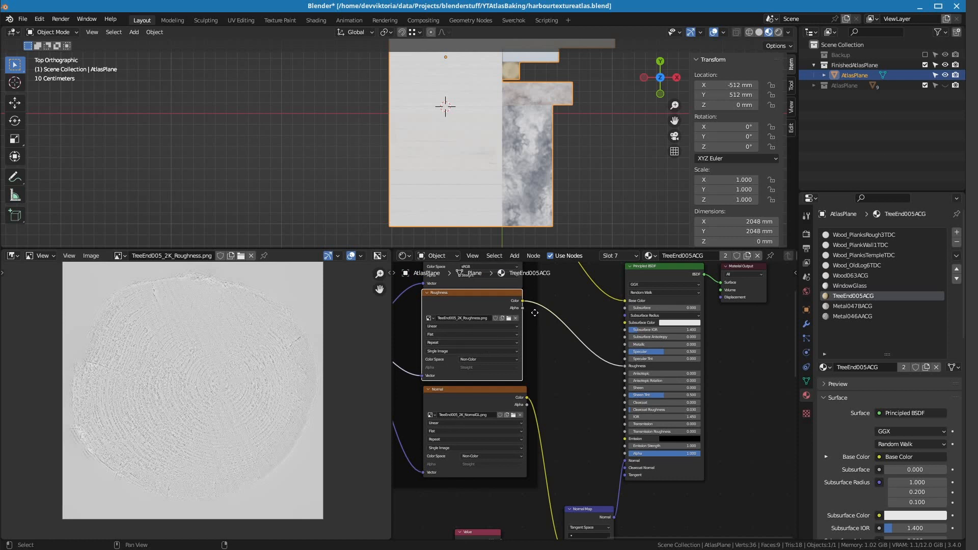
left_click_drag(522, 300, 624, 439)
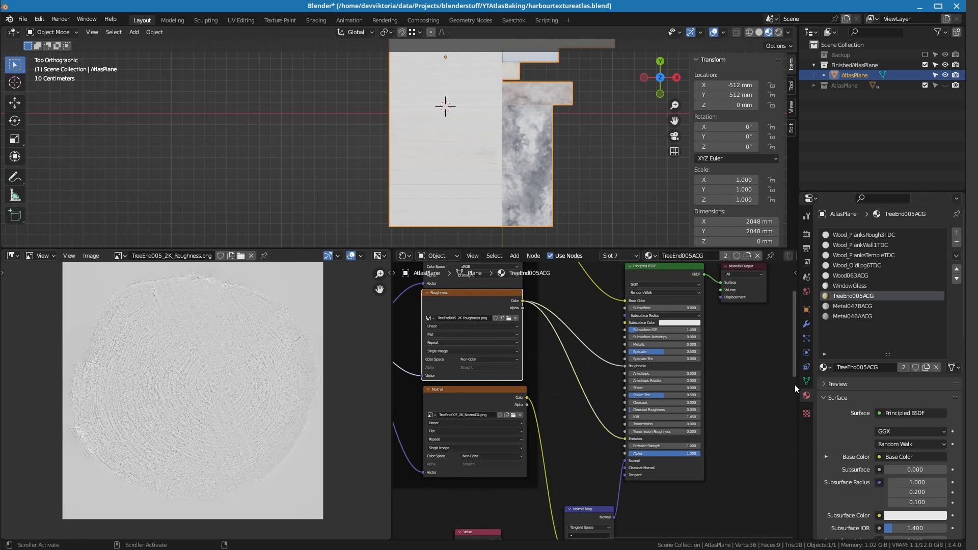
middle_click_drag(607, 180, 589, 226, "shift")
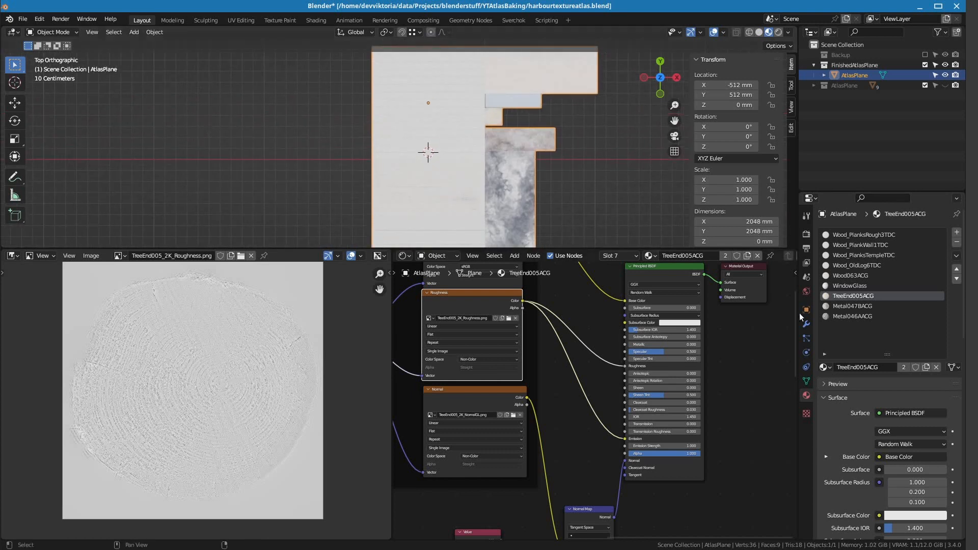
In WindowGlass, connect the Value node to the Principled BSDF Emission input.
left_click(852, 286)
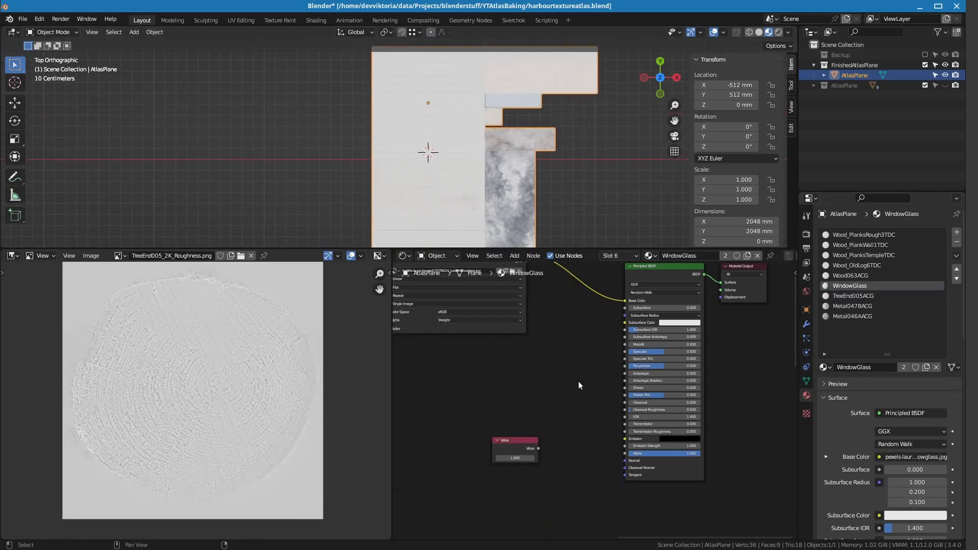
middle_click_drag(578, 381, 537, 402)
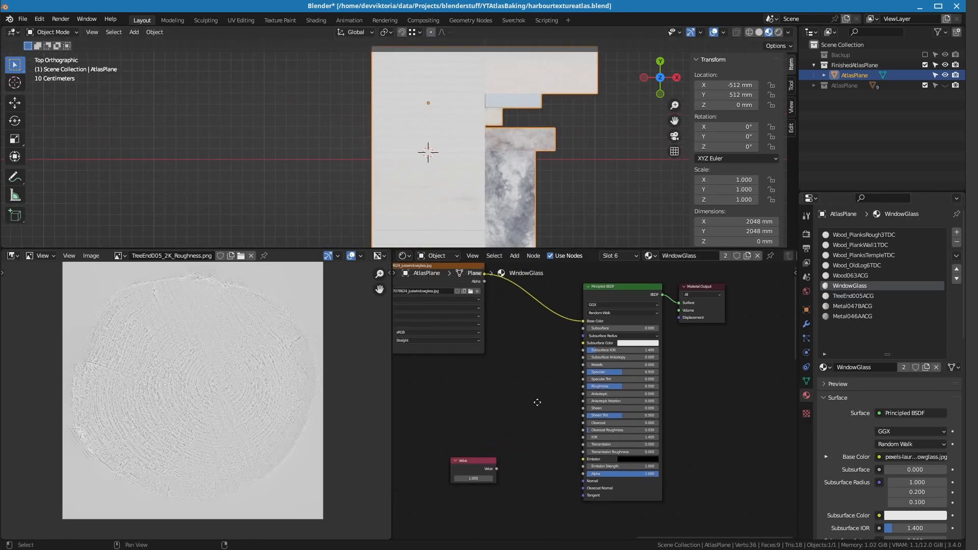
left_click_drag(497, 469, 579, 460)
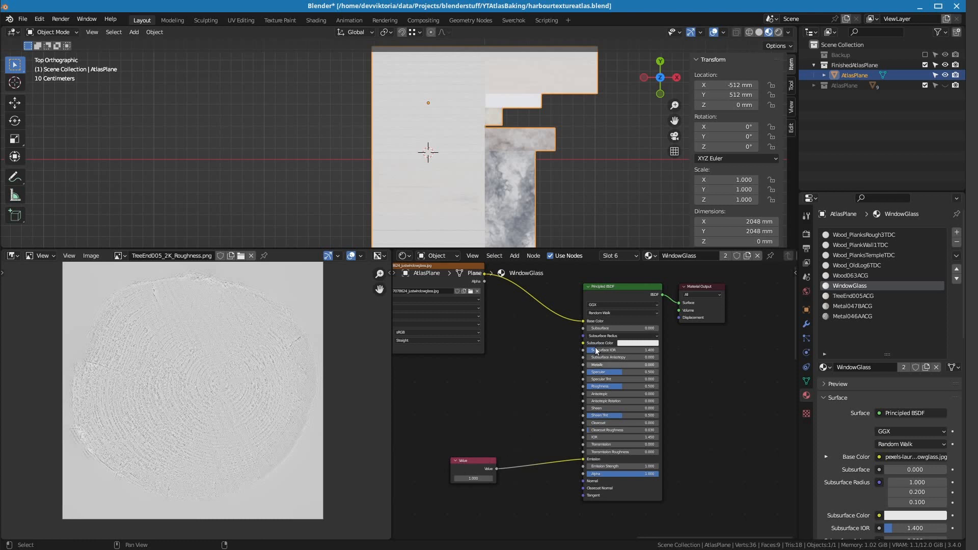
Feed Emission from the displacement texture in Wood063ACG and from the height texture in Wood_OldLog6TDC.
left_click(846, 276)
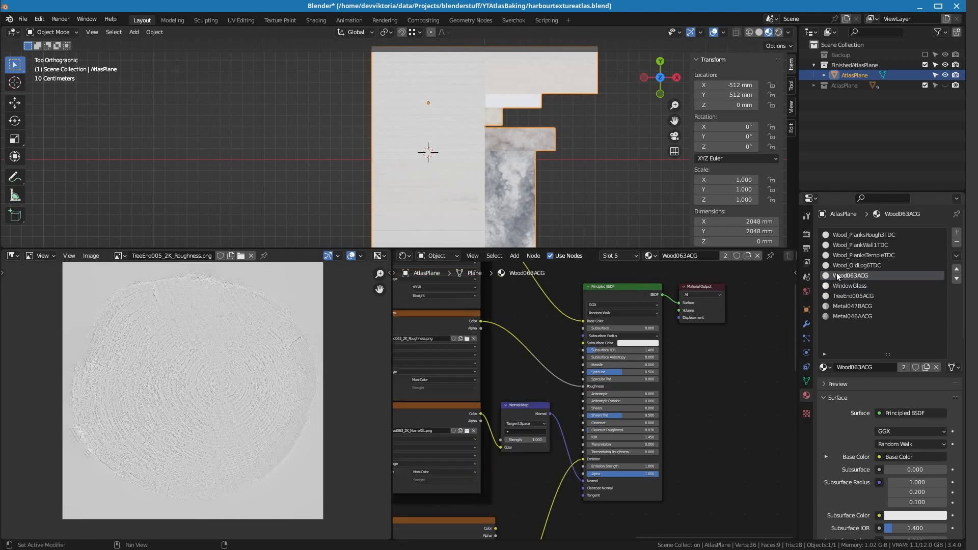
middle_click_drag(693, 469, 772, 345)
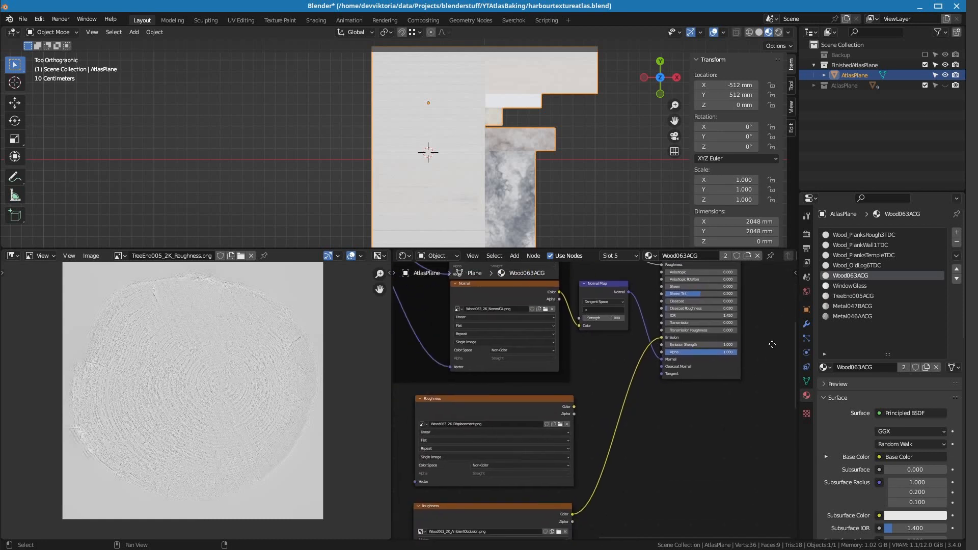
left_click_drag(574, 407, 661, 337)
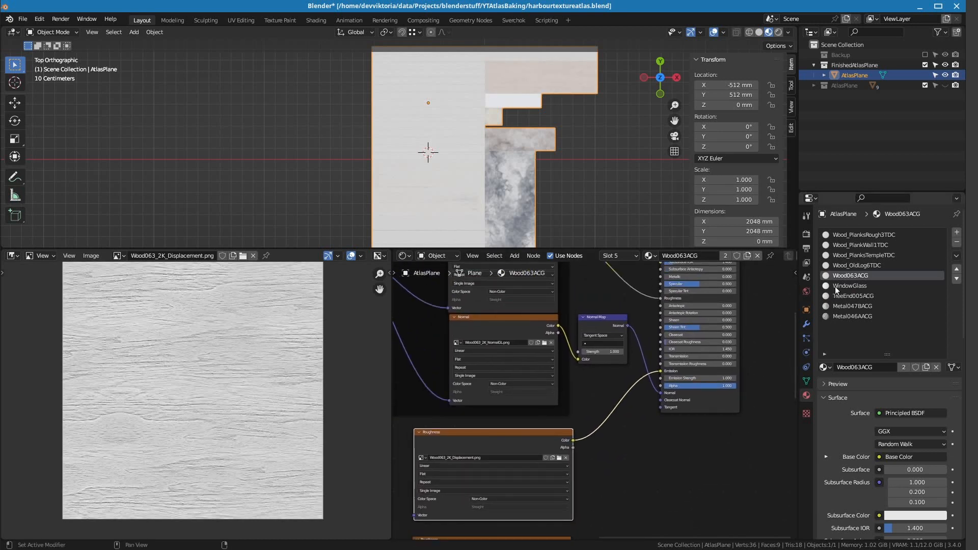
left_click(848, 266)
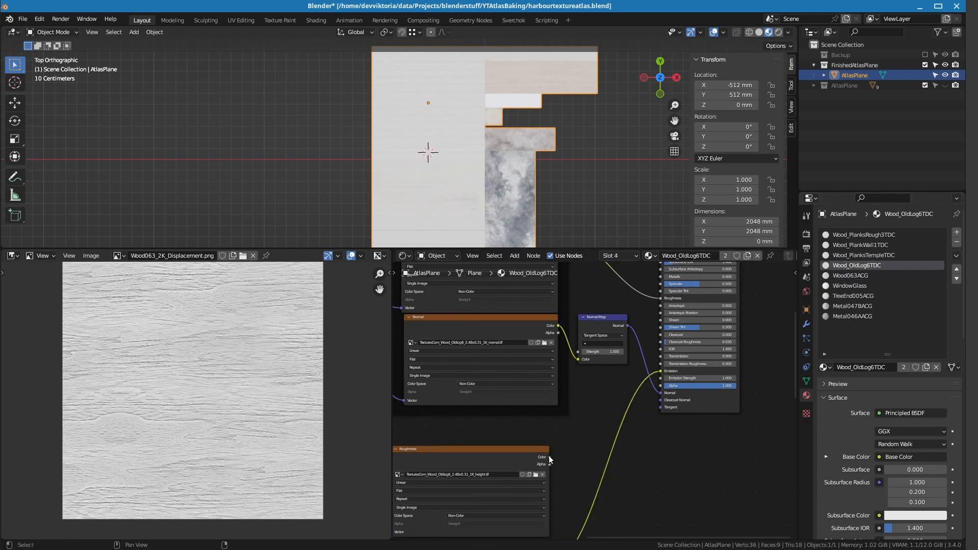
left_click_drag(549, 457, 661, 371)
Connect each material's height texture to Emission in Wood_PlanksTempleTDC, Wood_PlankWall1TDC and Wood_PlanksRough3TDC.
left_click(845, 255)
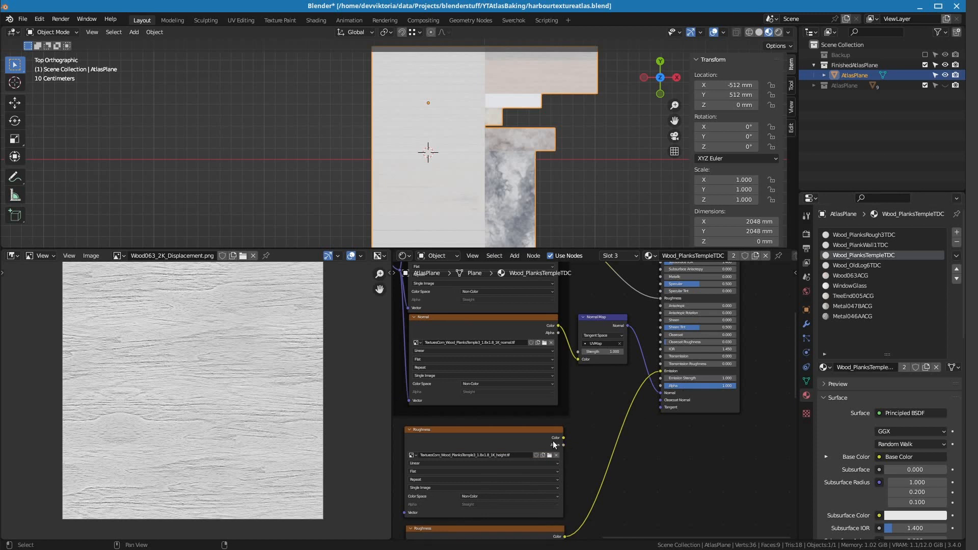
left_click_drag(562, 438, 661, 371)
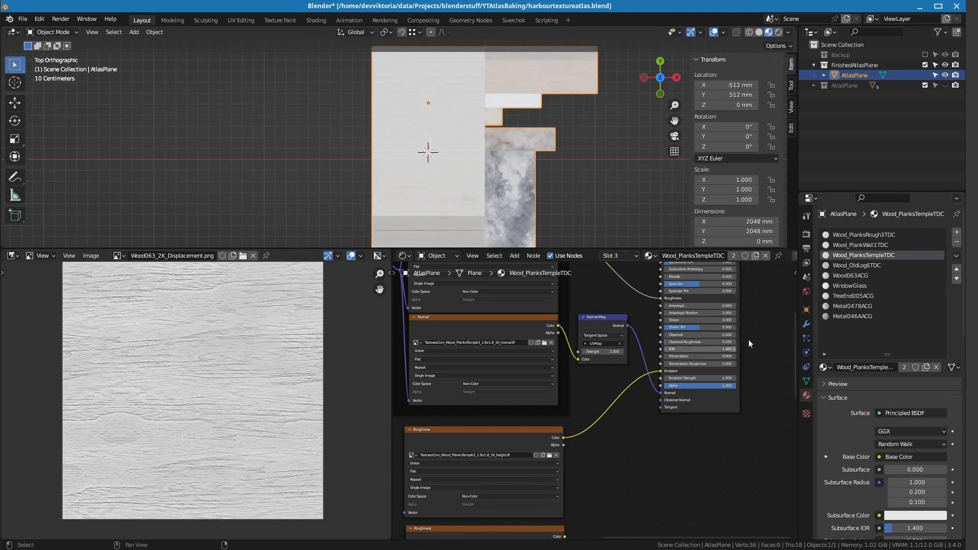
left_click(857, 246)
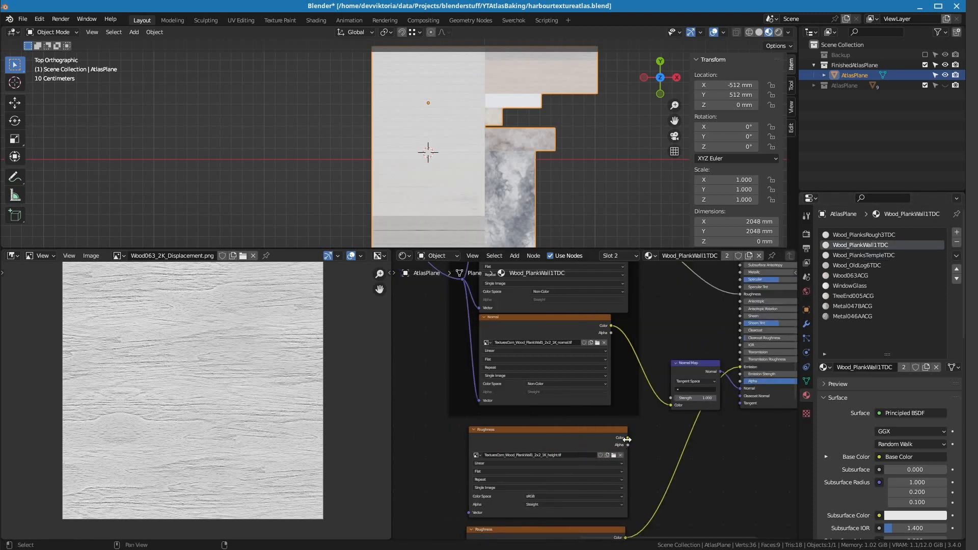
left_click_drag(627, 439, 740, 367)
left_click(842, 235)
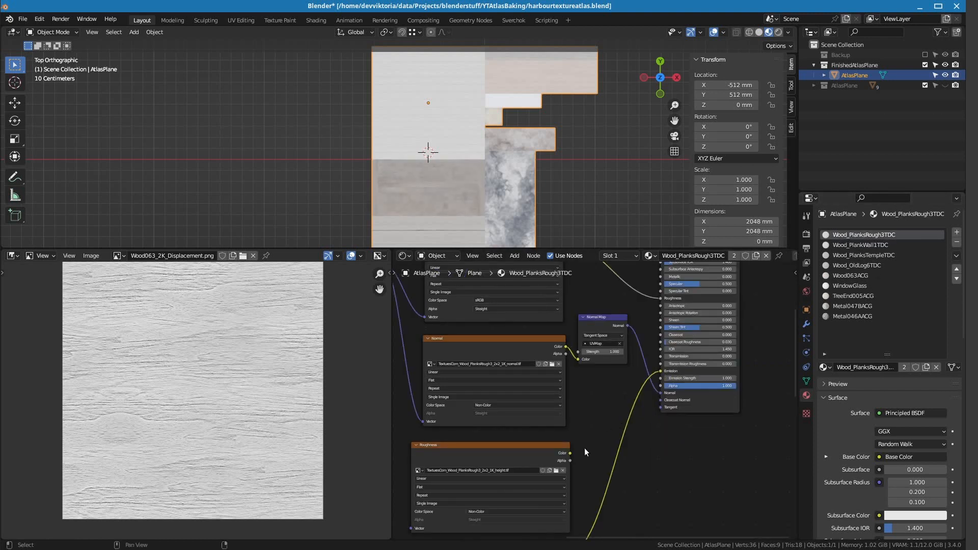
left_click_drag(569, 453, 661, 370)
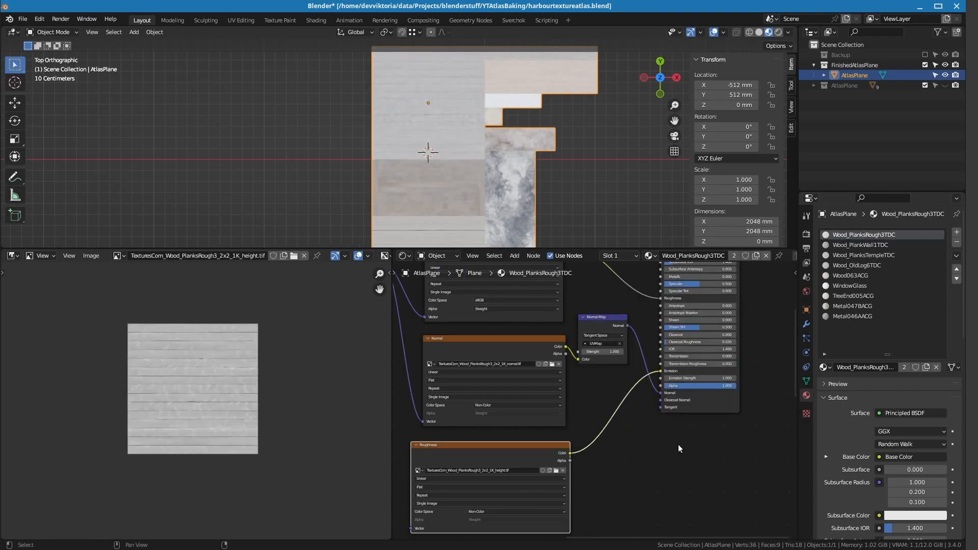
Make the harbouratlasheight image node the active bake target in Wood_PlanksRough3TDC, Wood_PlankWall1TDC and Wood_PlanksTempleTDC.
middle_click_drag(679, 448, 823, 336)
middle_click_drag(491, 482, 612, 353)
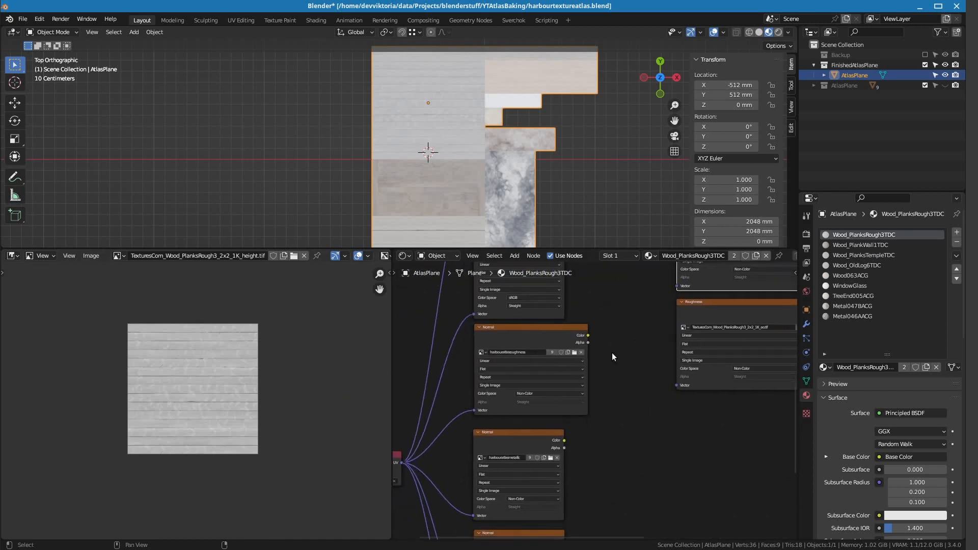
middle_click_drag(601, 497, 650, 360)
middle_click_drag(642, 463, 643, 353)
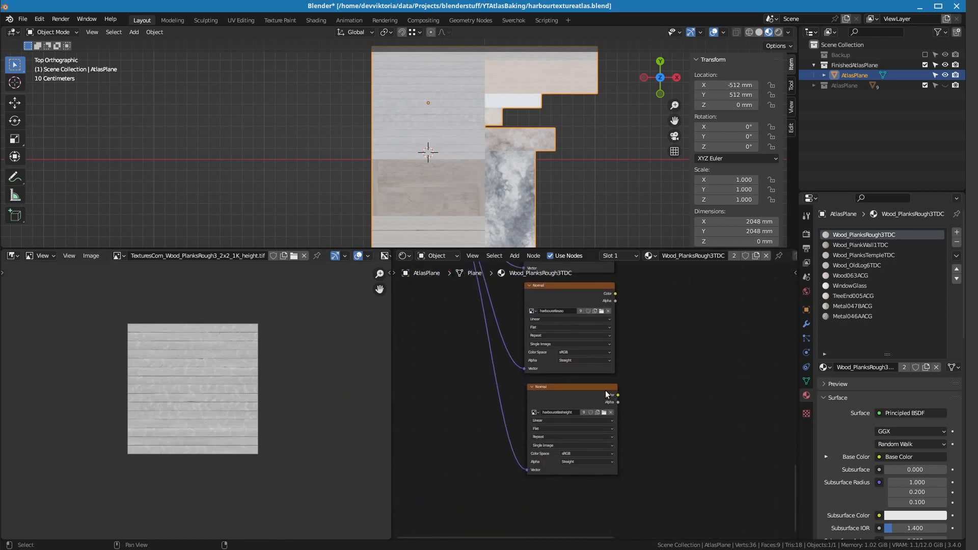
left_click(570, 386)
left_click(855, 245)
left_click(570, 386)
left_click(855, 255)
left_click(570, 387)
Make the harbouratlasheight image node the active bake target in Wood_OldLog6TDC, Wood063ACG, WindowGlass, TreeEnd005ACG, Metal047BACG and Metal046AACG.
left_click(855, 265)
left_click(856, 275)
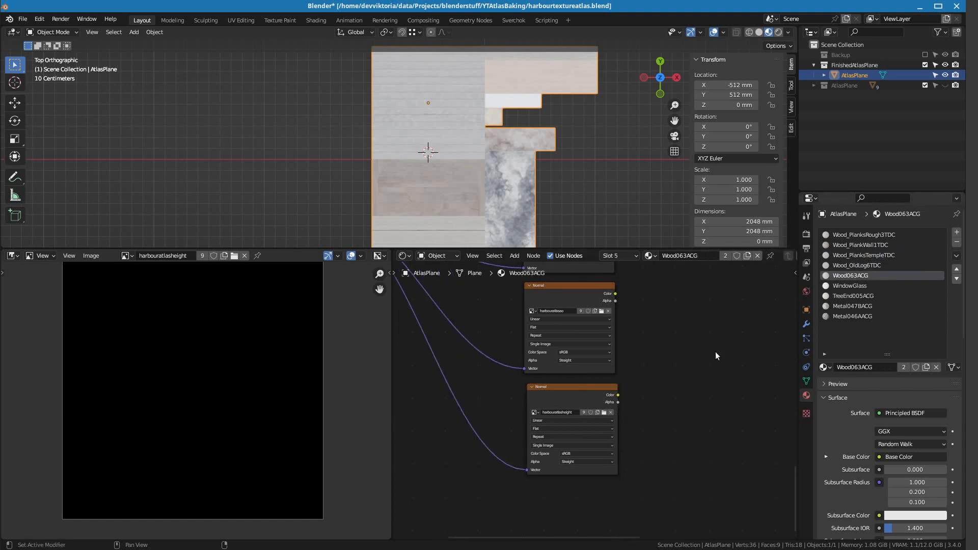
left_click(855, 285)
left_click(856, 296)
left_click(856, 306)
left_click(856, 316)
left_click(570, 386)
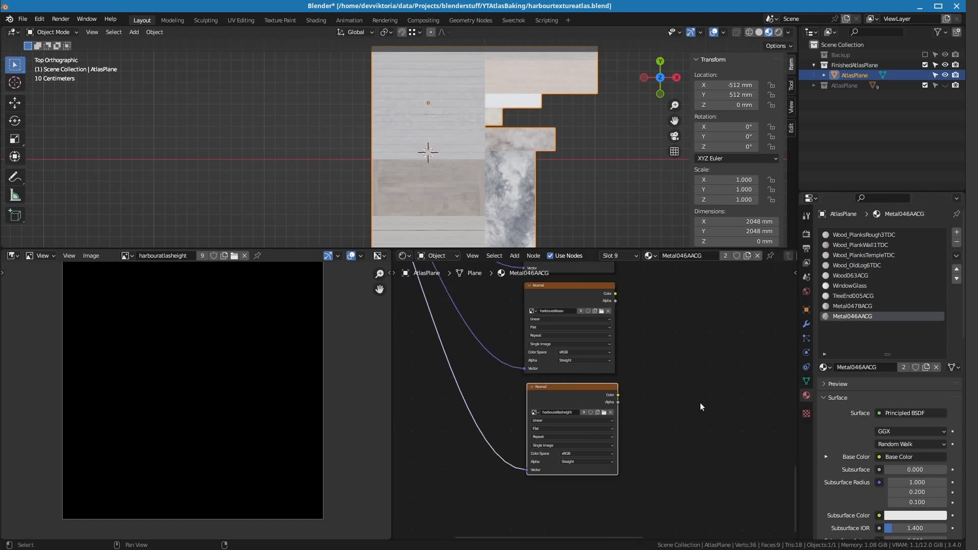
Bake the Emit pass into the harbouratlasheight image and save that image.
left_click(806, 234)
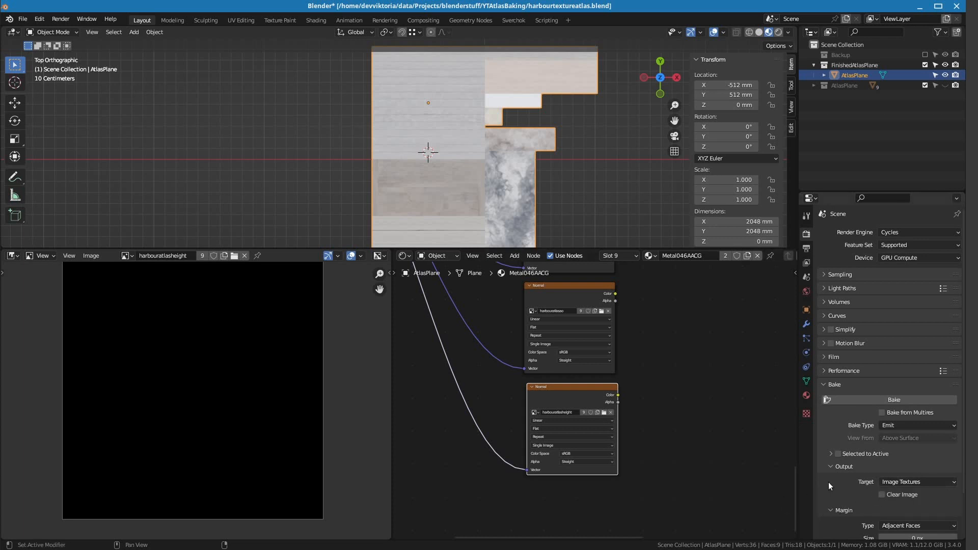
scroll(835, 474, "down", 2)
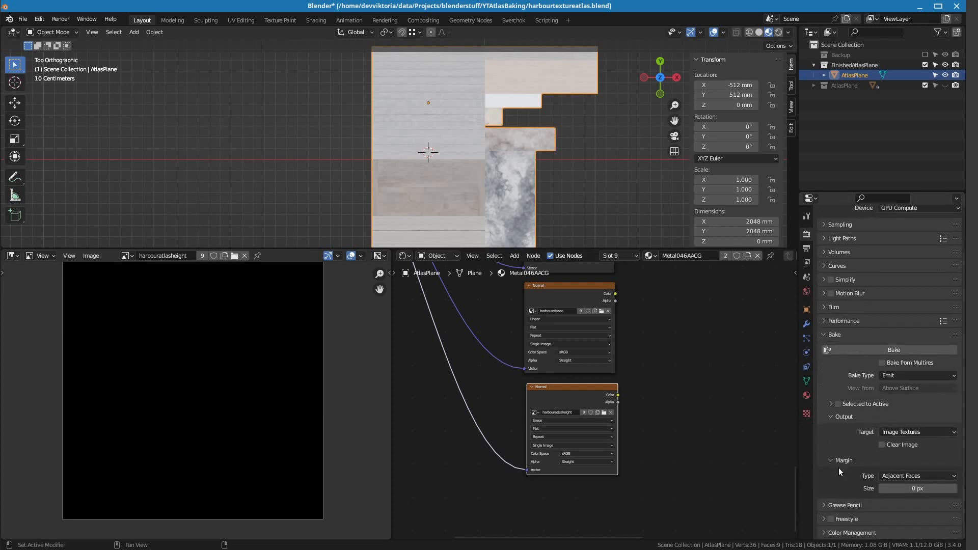
left_click(851, 348)
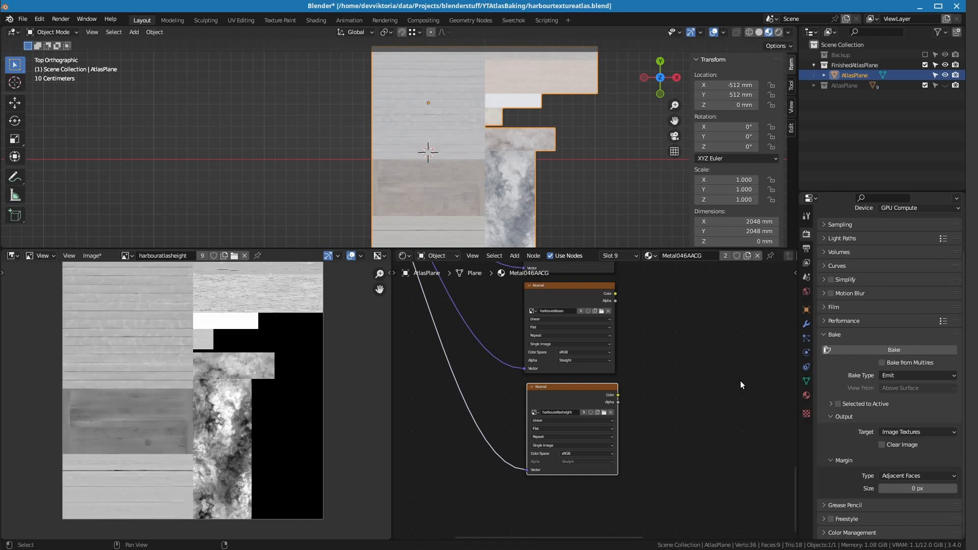
scroll(233, 372, "down", 4)
mouse_move(234, 390)
middle_mouse_down()
mouse_move(246, 407)
mouse_move(244, 381)
middle_mouse_up()
left_click(94, 256)
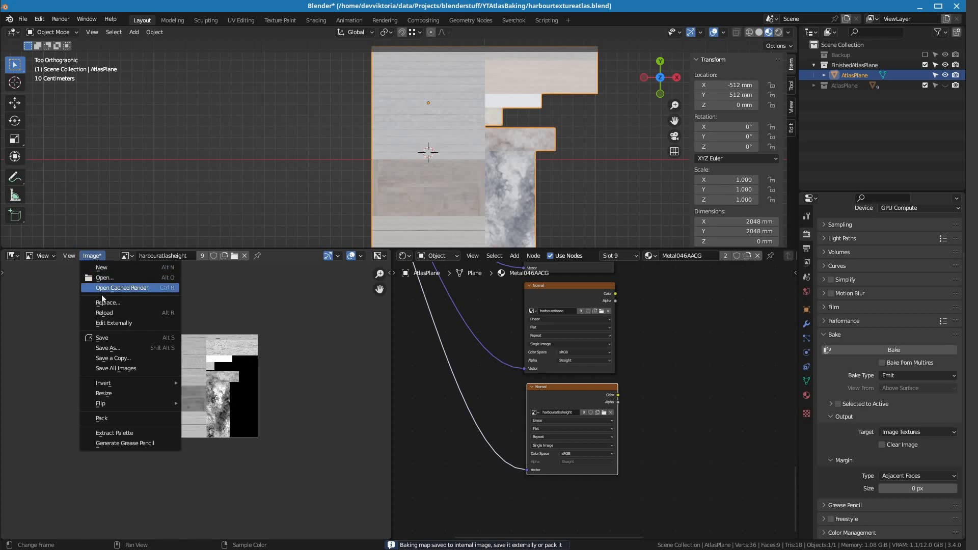
left_click(105, 338)
Enlarge the 3D viewport so the whole atlas plane fits in view.
scroll(124, 432, "up", 1)
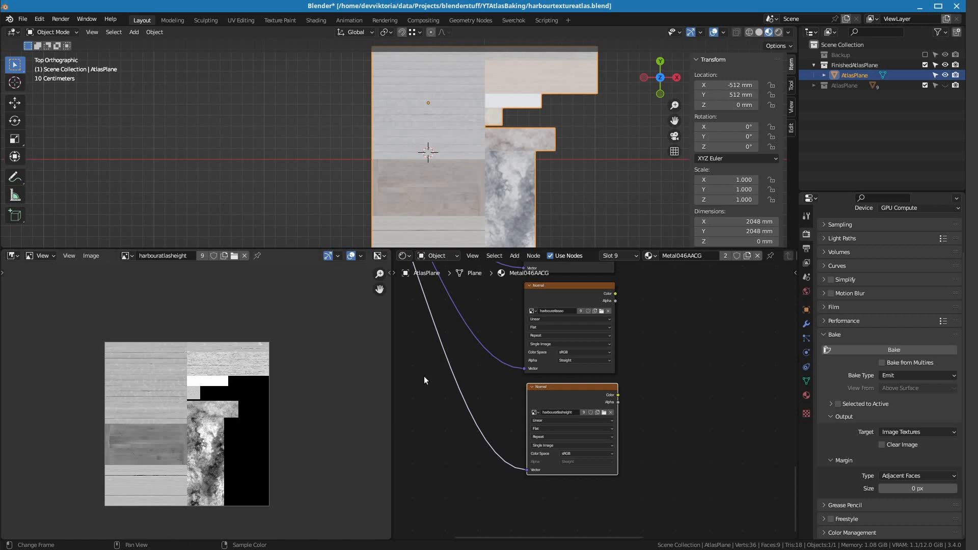
left_click_drag(456, 250, 457, 420)
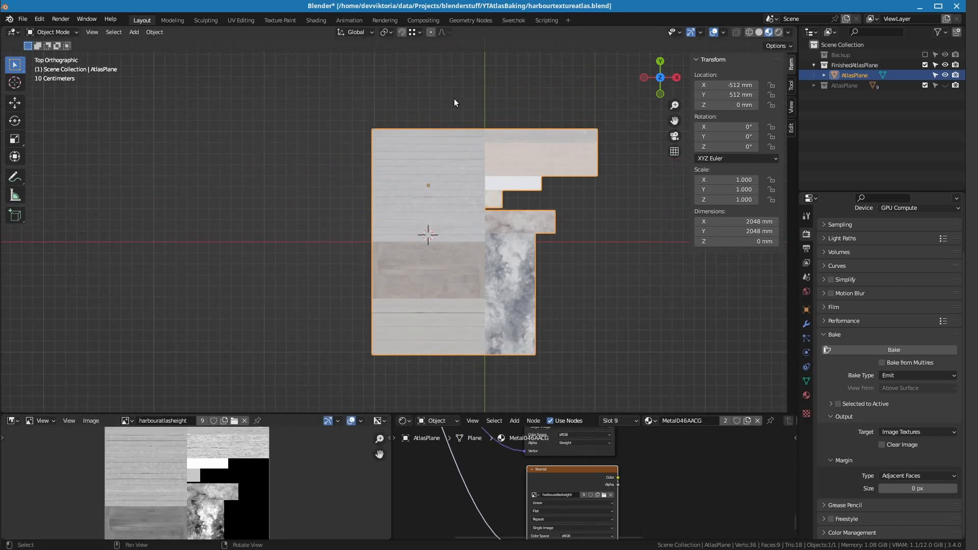